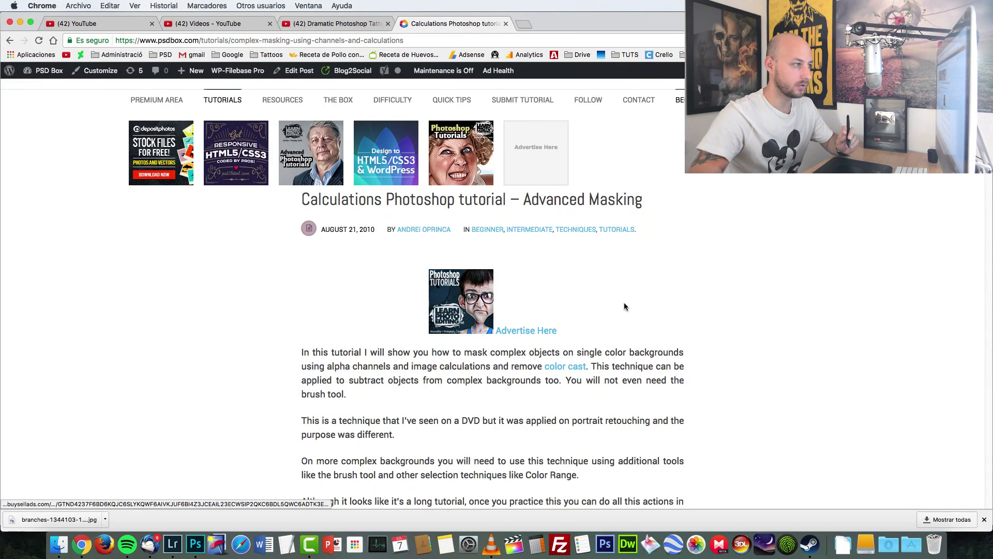
# Highlight the calculations tutorial's title, scroll through the page, then clear the highlight.
pyautogui.moveTo(300, 199); pyautogui.dragTo(647, 203)
pyautogui.scroll(-5, 676, 333)
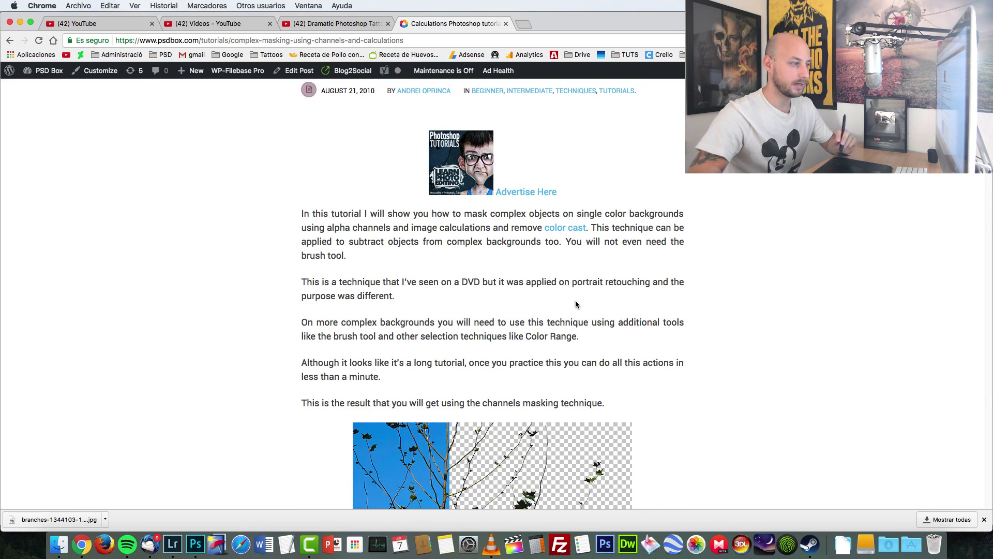
pyautogui.scroll(-20, 576, 304)
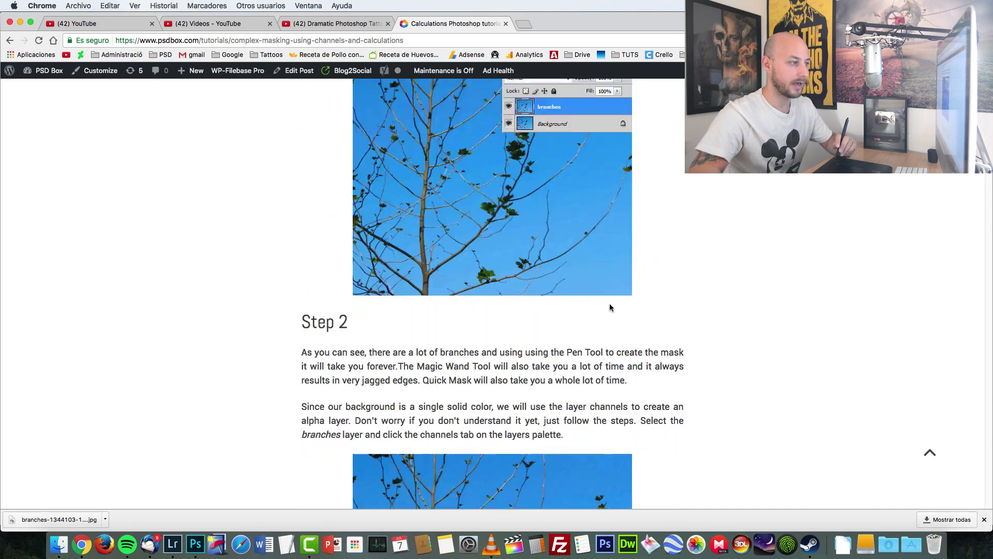
pyautogui.scroll(-15, 616, 305)
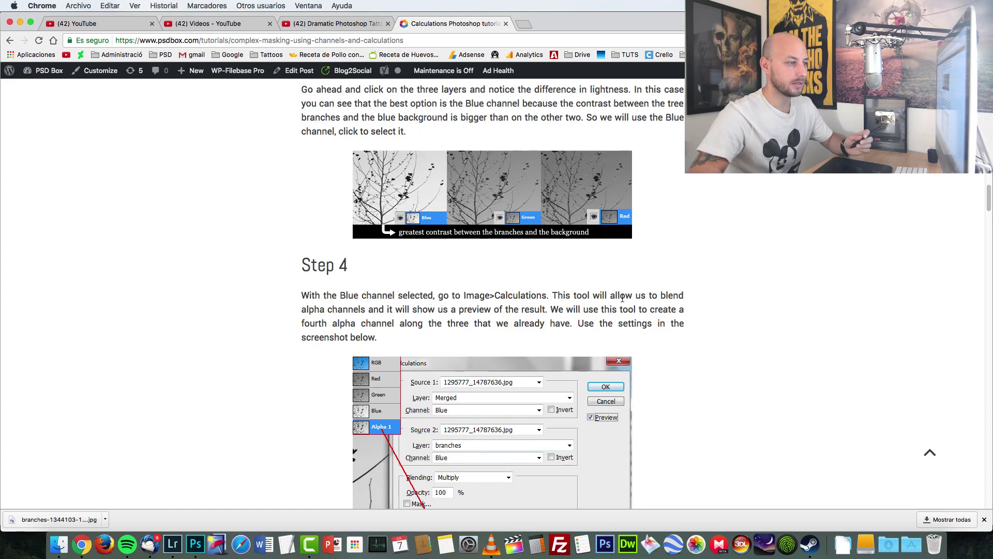
pyautogui.scroll(20, 620, 297)
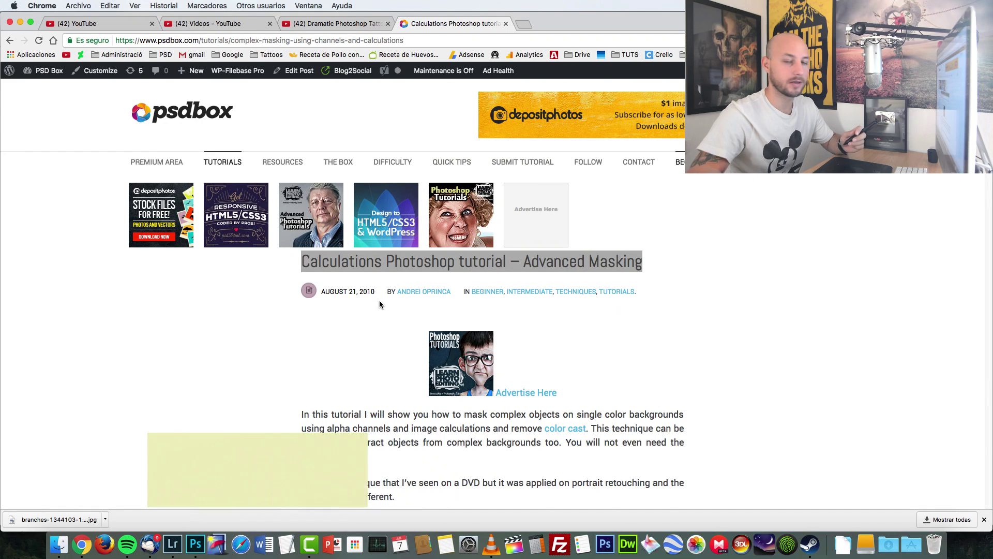
pyautogui.click(614, 334)
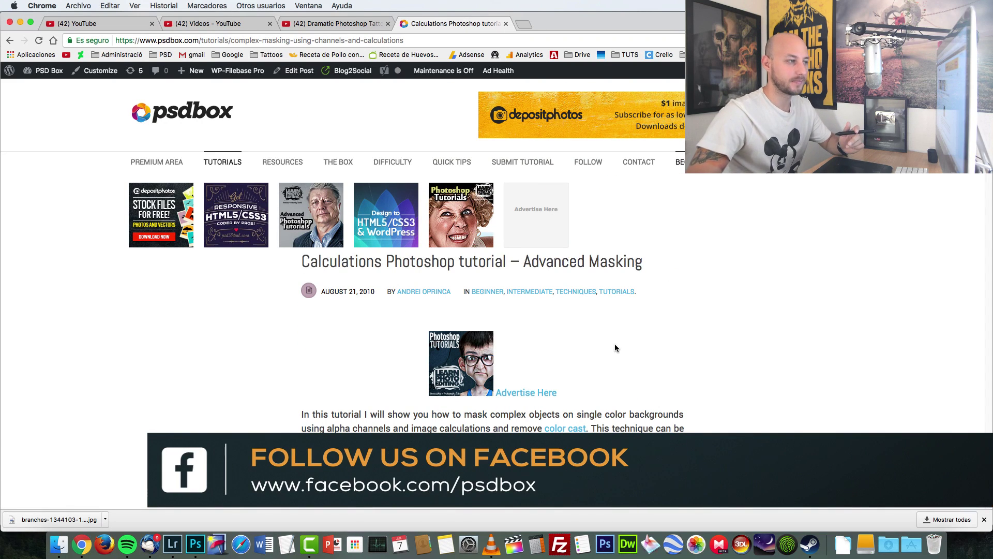
# Switch to the Dramatic Photoshop Tattoos video page and scroll to the comment linking the tutorial.
pyautogui.click(313, 24)
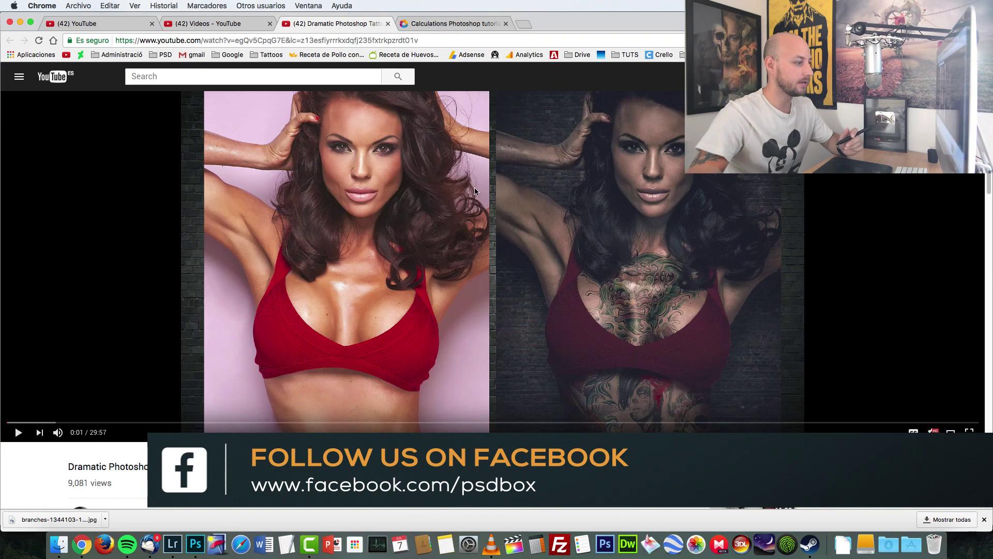
pyautogui.scroll(-5, 465, 207)
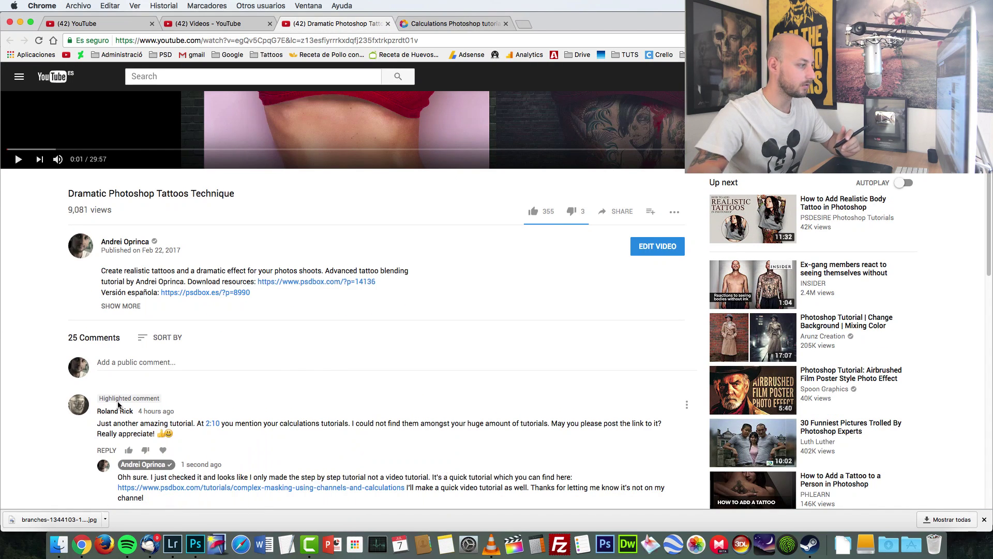
pyautogui.scroll(-1, 399, 410)
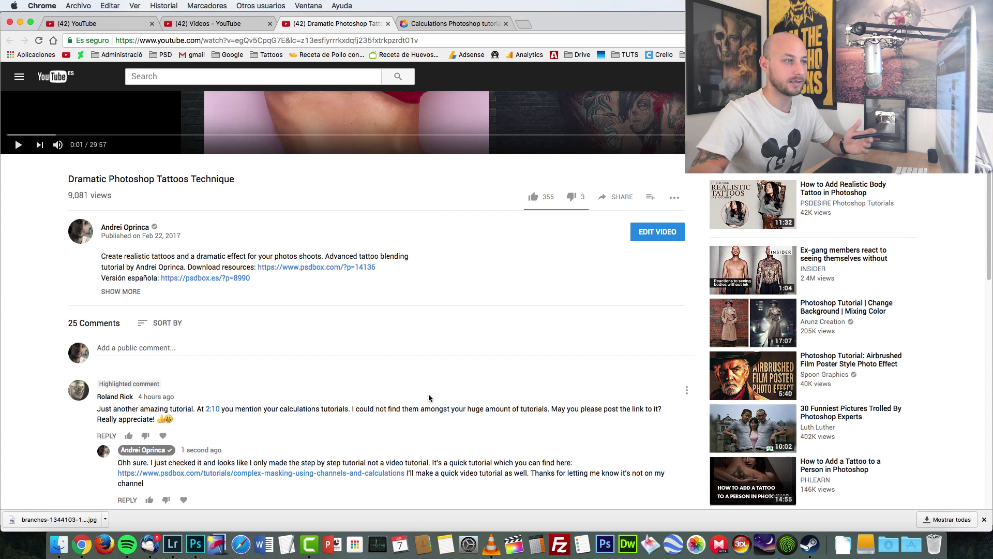
pyautogui.scroll(5, 429, 398)
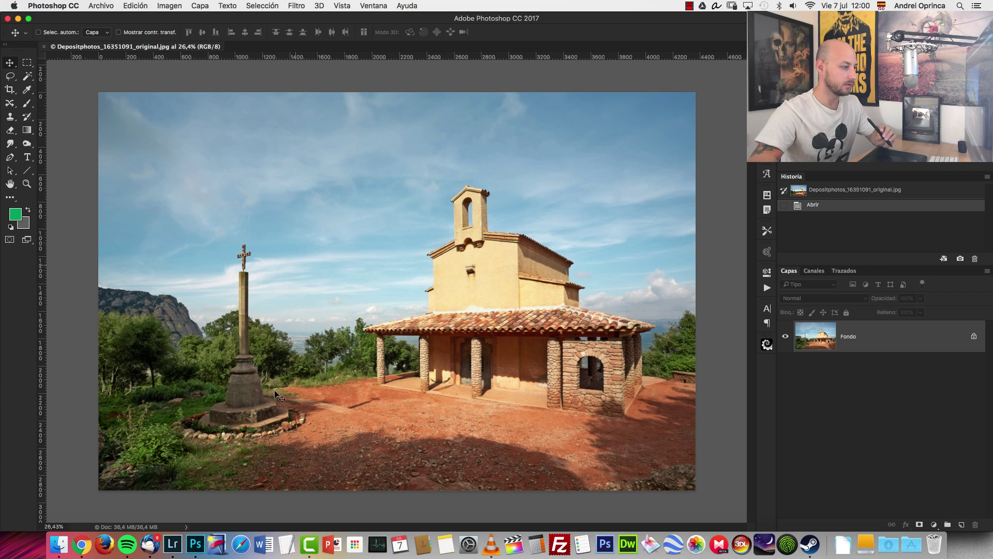
# Bring Chrome forward and scroll the PSD Box calculations tutorial to its tree masking example.
pyautogui.click(82, 545)
pyautogui.scroll(-10, 379, 288)
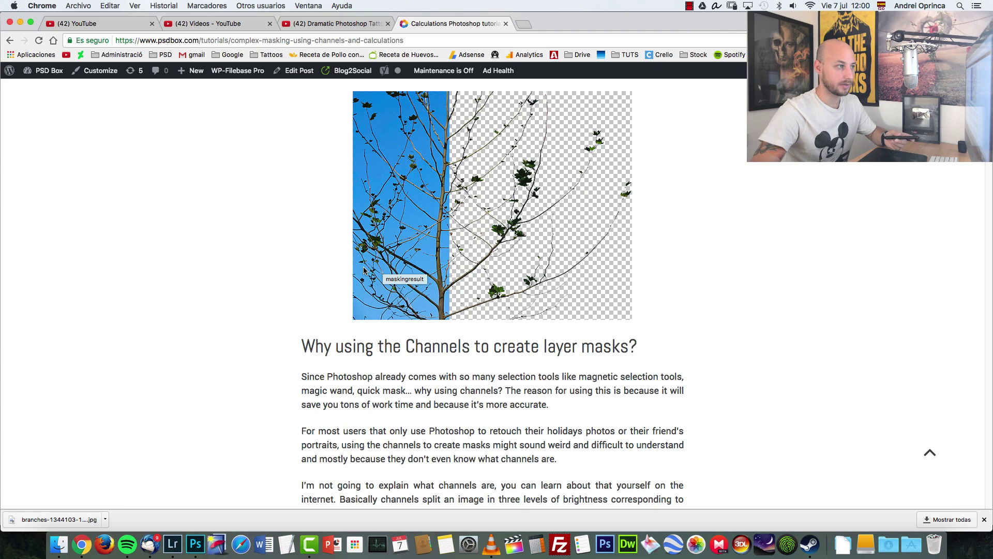
pyautogui.scroll(-10, 256, 269)
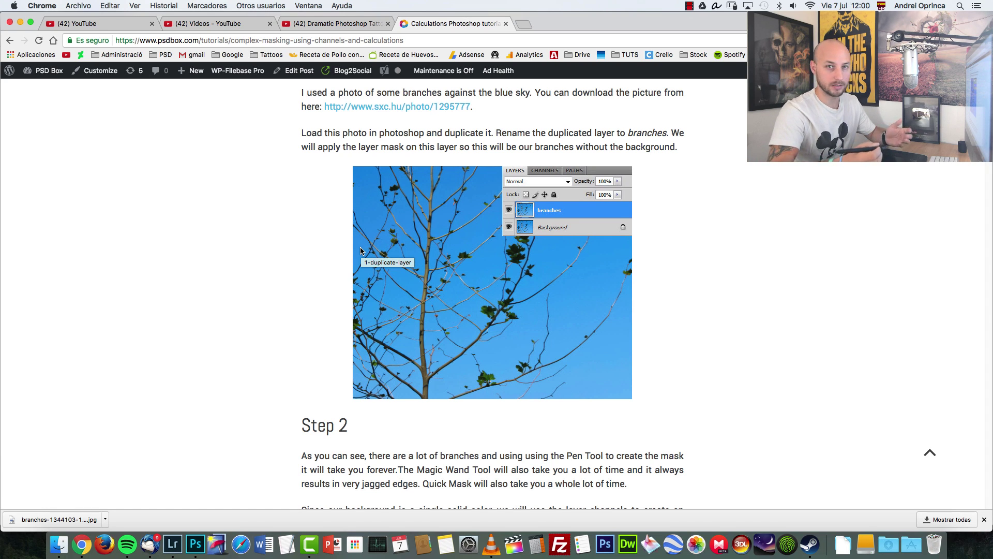
pyautogui.scroll(-3, 310, 252)
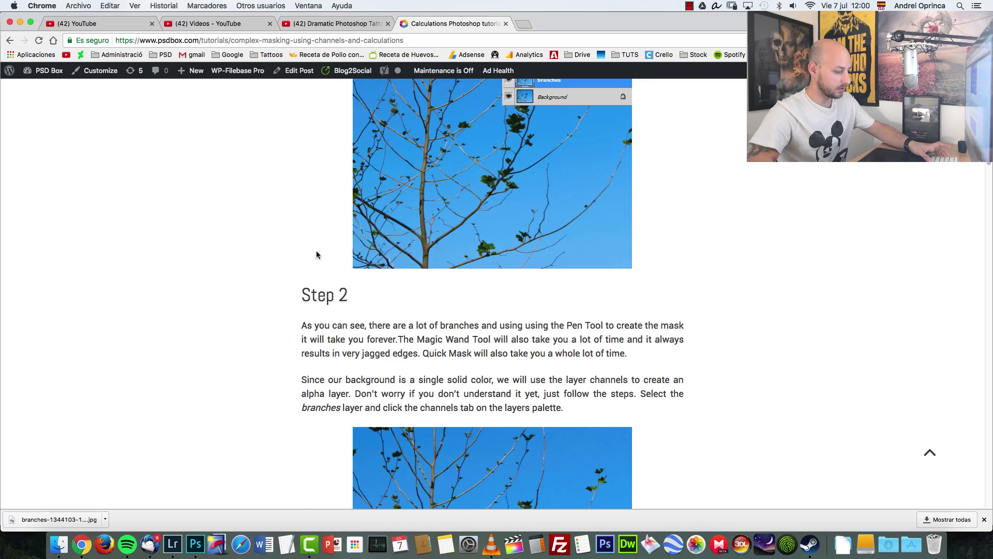
# Return to Photoshop, view the photo at 100%, and pan across the cross, trees and cliff edges.
pyautogui.press('super+Tab')
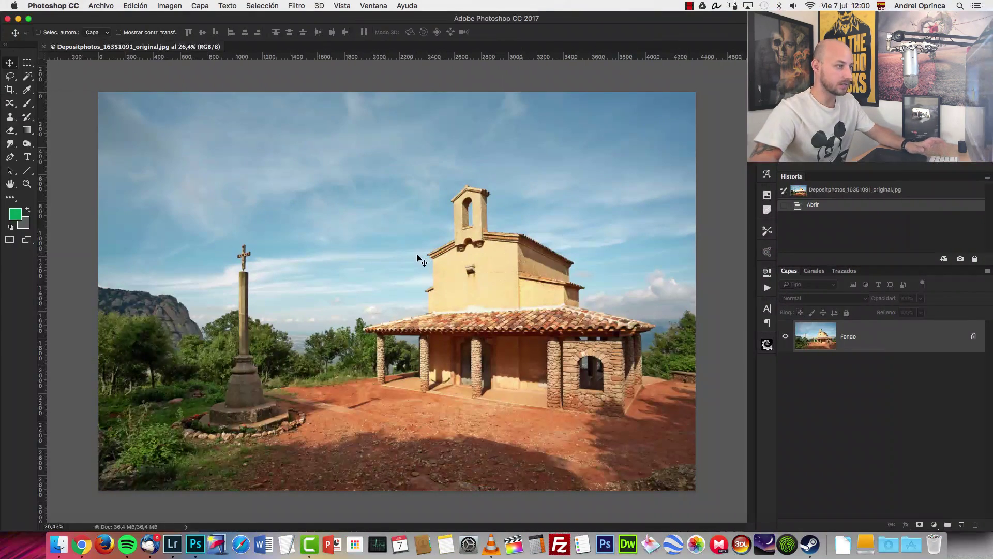
pyautogui.press('super+1')
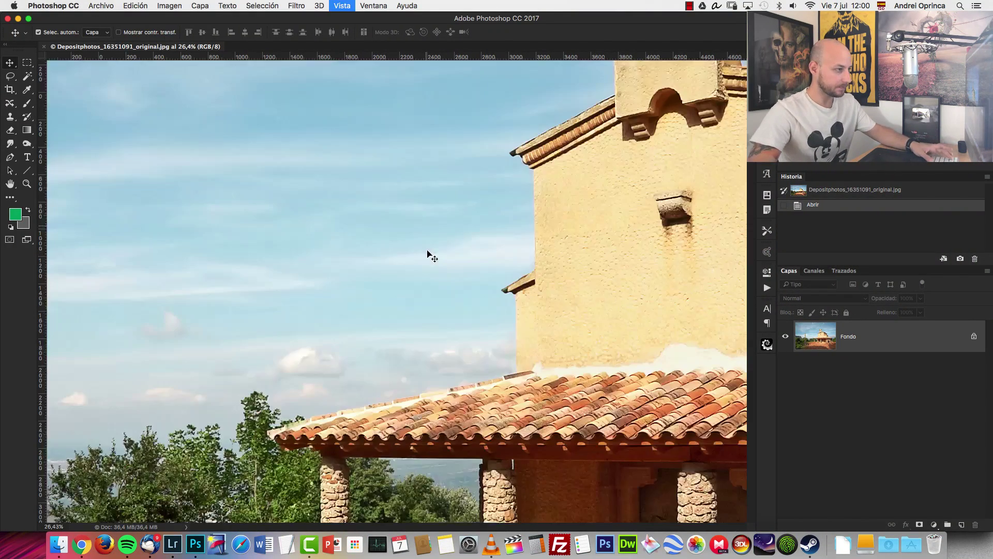
pyautogui.moveTo(222, 383); pyautogui.dragTo(571, 150)
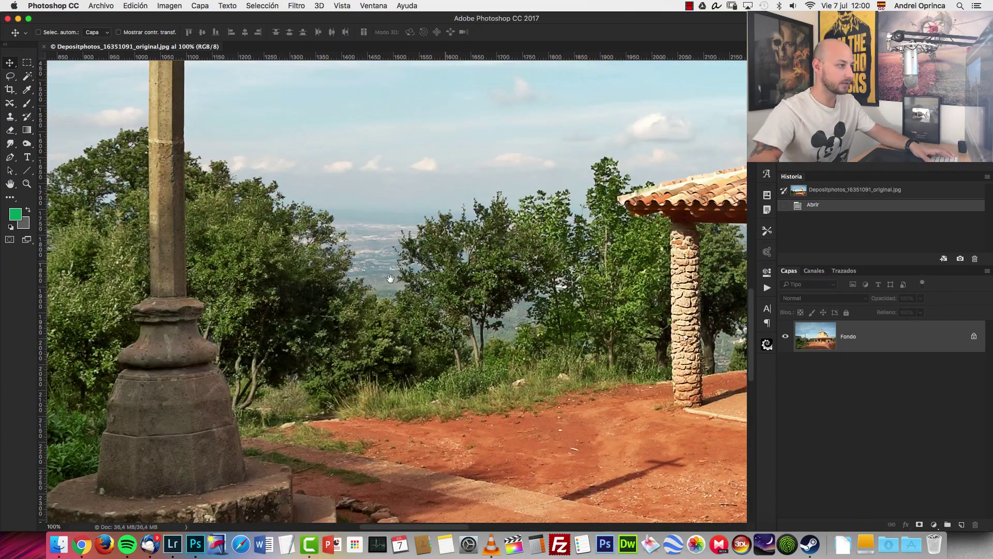
pyautogui.moveTo(390, 279); pyautogui.dragTo(565, 266)
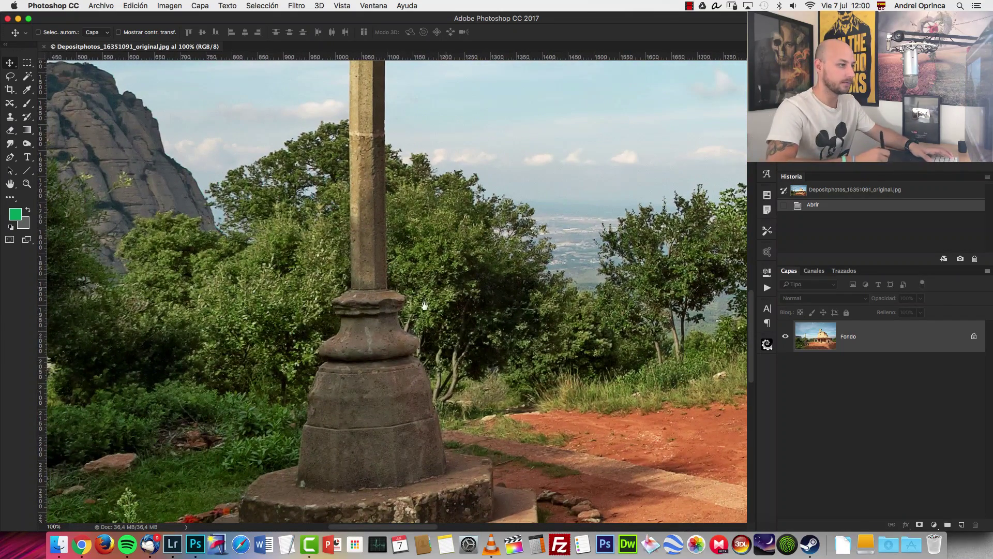
pyautogui.moveTo(425, 306); pyautogui.dragTo(562, 313)
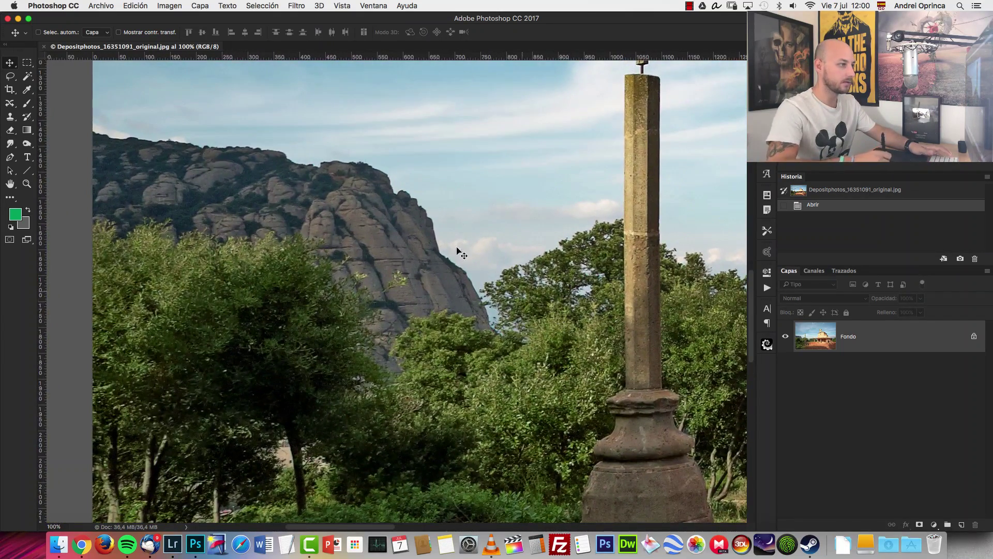
pyautogui.hscroll(10, 586, 263)
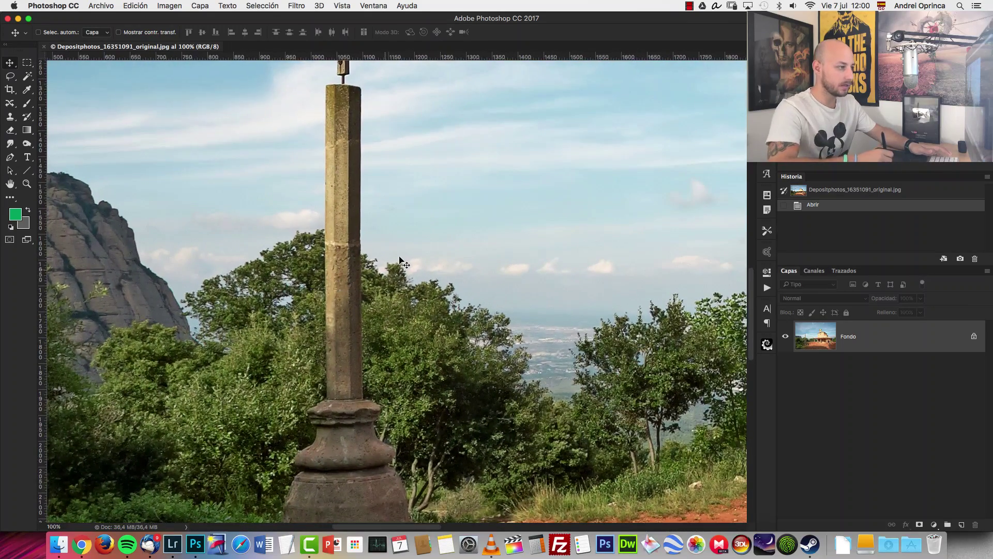
pyautogui.hscroll(9, 585, 248)
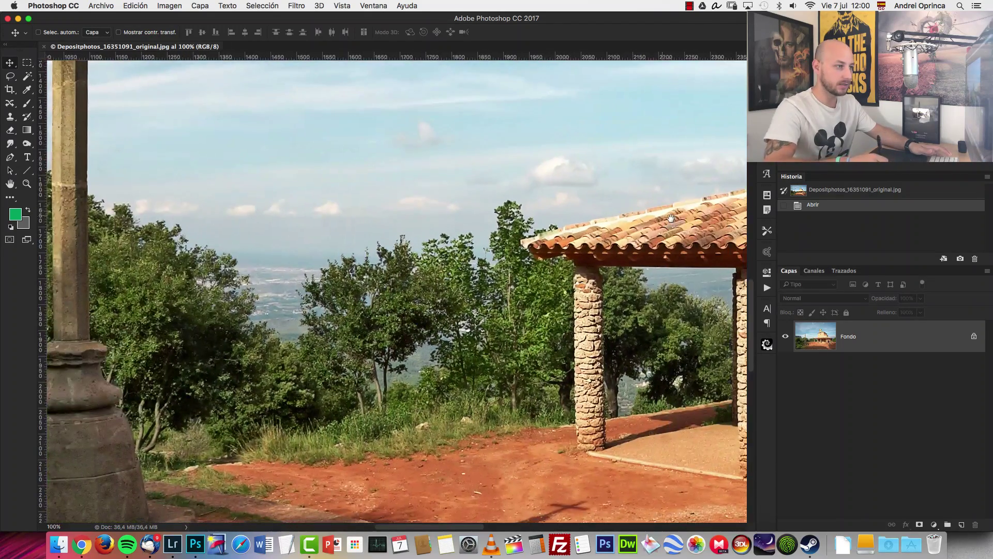
pyautogui.hscroll(9, 441, 188)
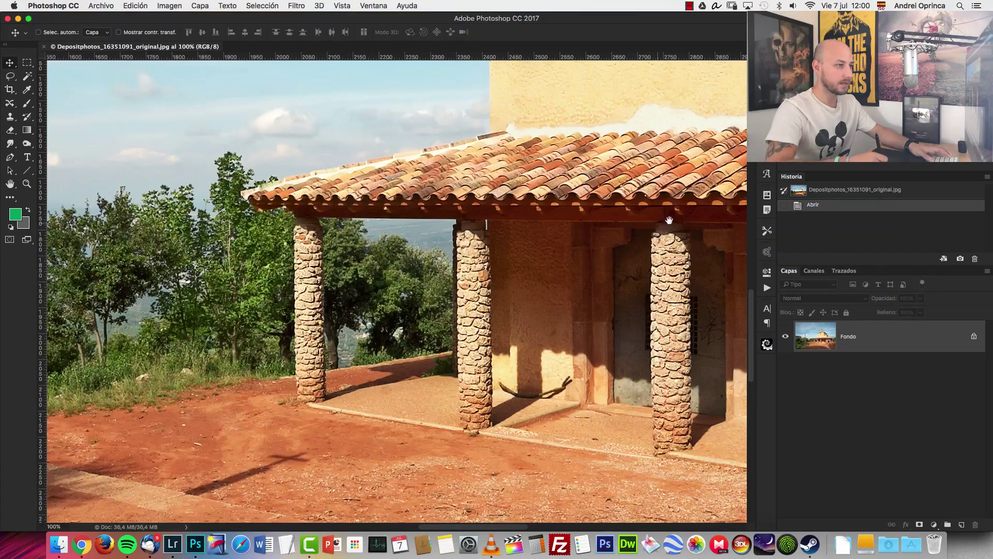
pyautogui.hscroll(10, 667, 223)
pyautogui.hscroll(3, 665, 242)
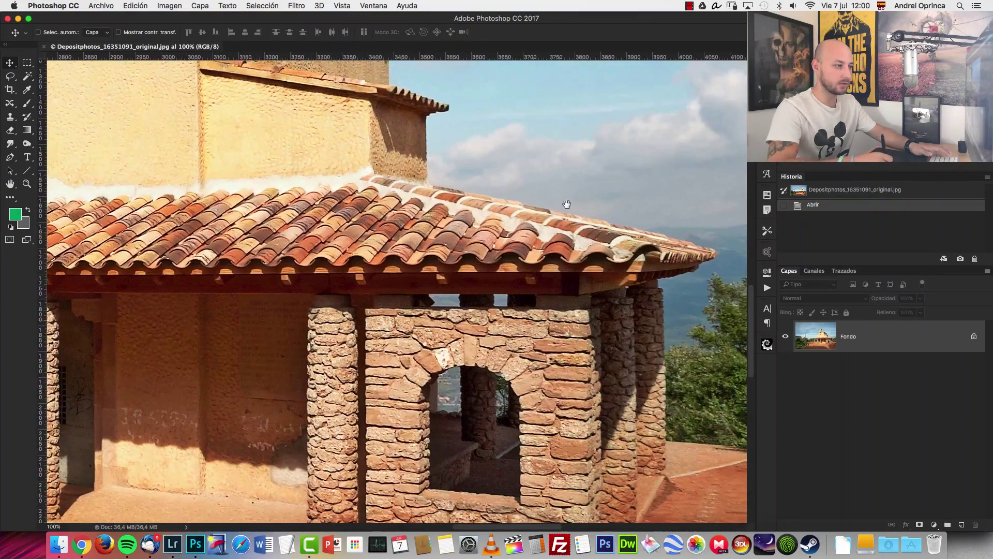
pyautogui.hscroll(8, 631, 193)
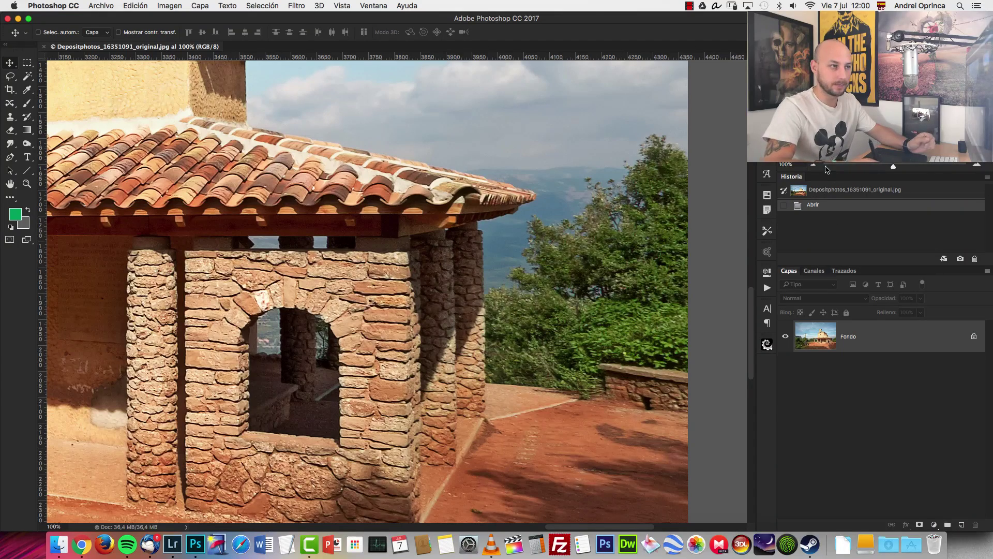
# Zoom the photo out step by step through 66.67%, 50% and 33.33% to 25%.
pyautogui.click(814, 166)
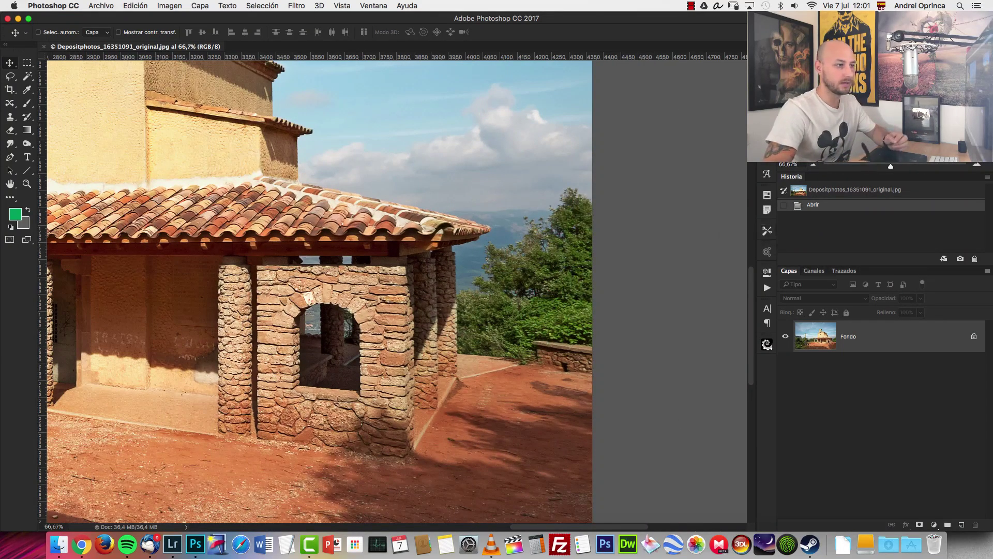
pyautogui.click(813, 165)
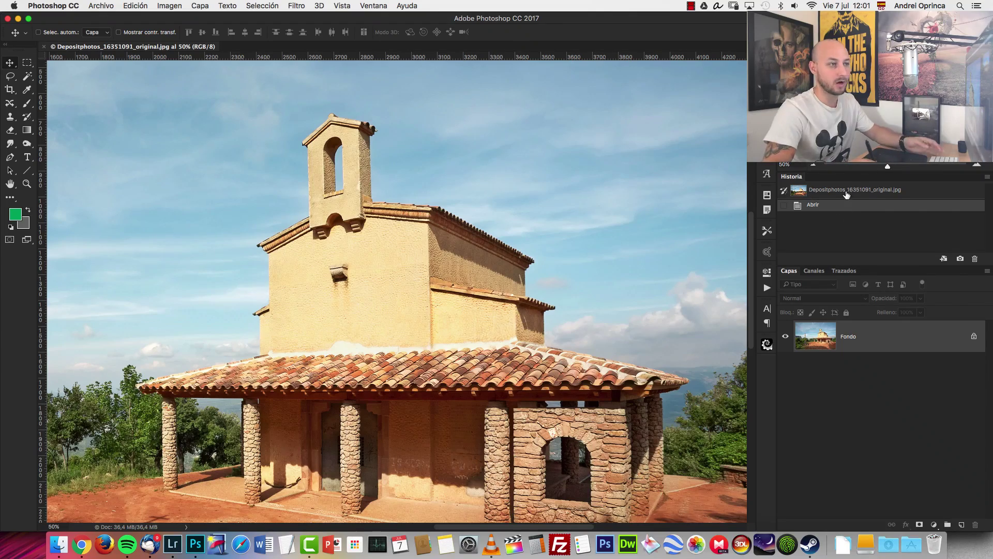
pyautogui.click(814, 165)
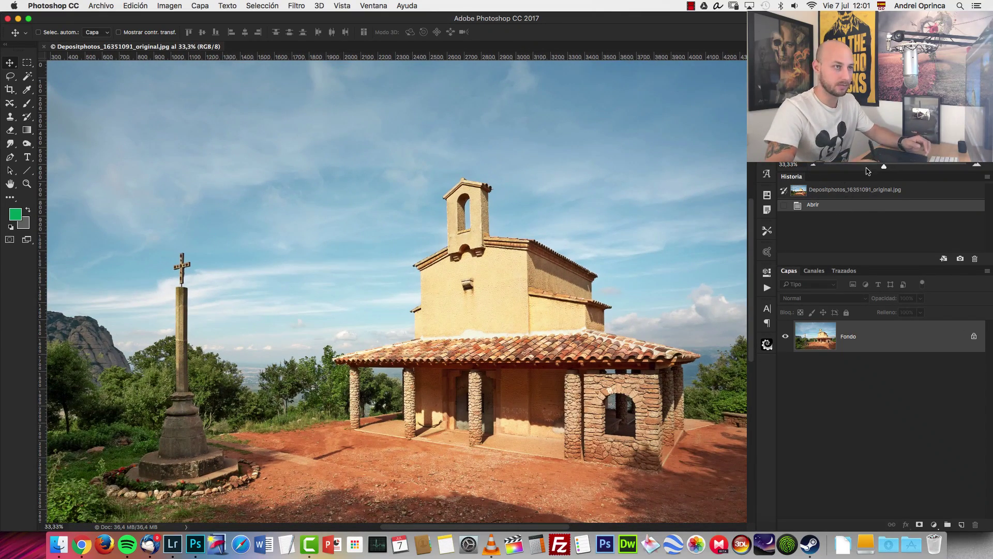
pyautogui.click(814, 165)
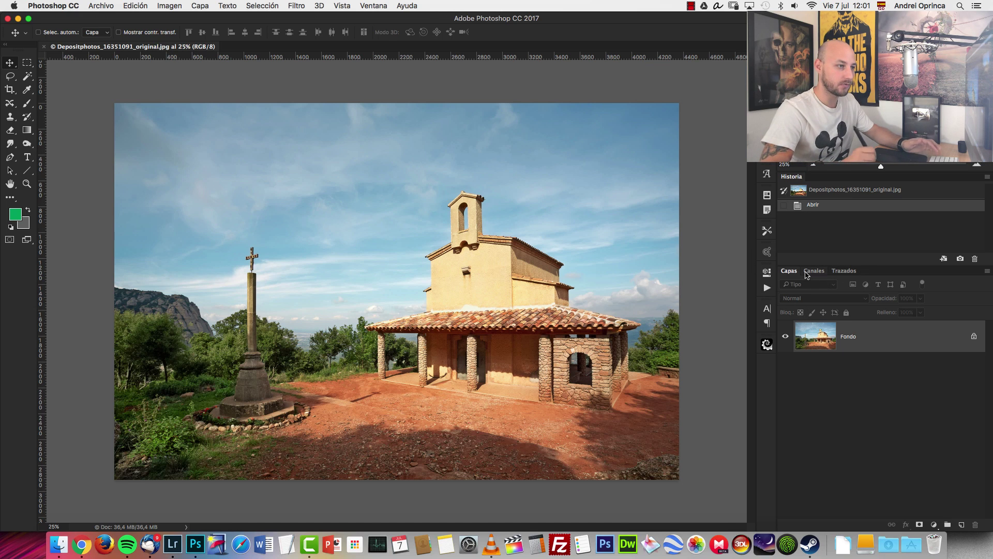
# Show the Channels panel and view the Red, then the Blue channel to compare sky contrast.
pyautogui.click(820, 272)
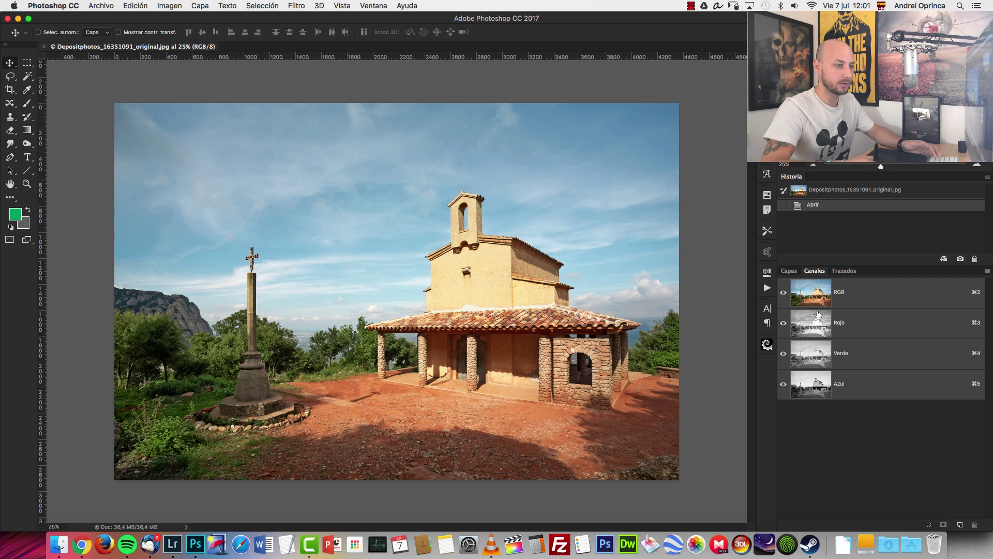
pyautogui.click(882, 320)
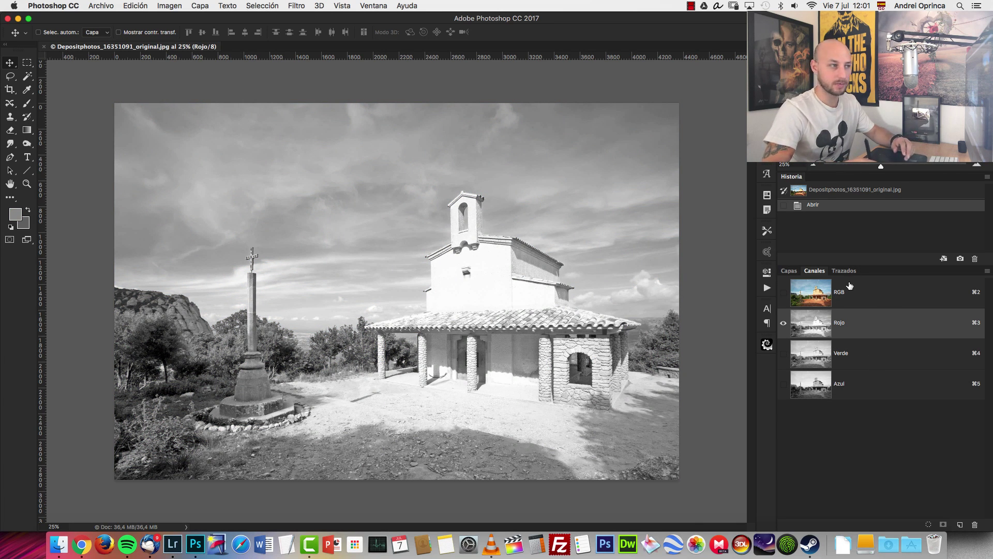
pyautogui.click(889, 385)
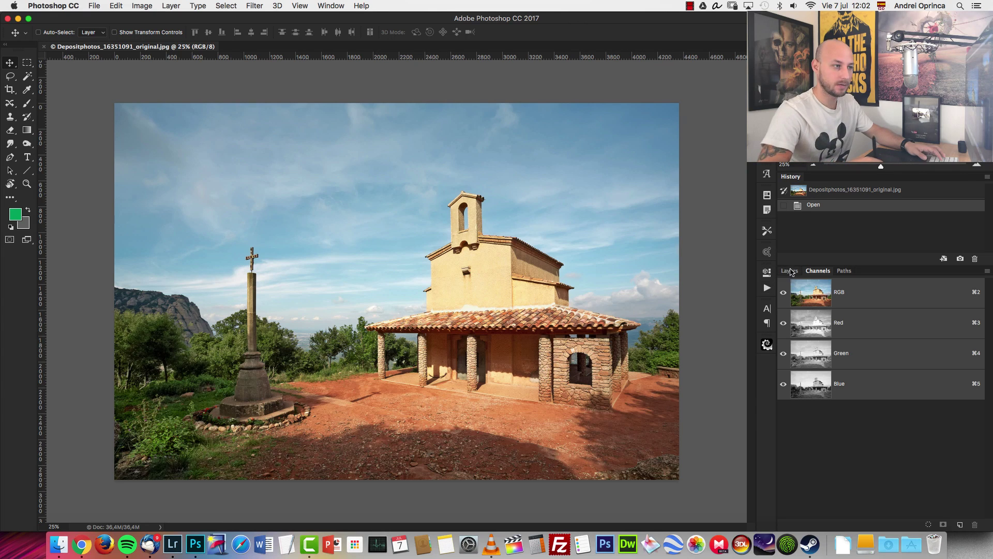
# Cycle through the Red, Green, Blue and RGB channels, ending on the Blue channel alone.
pyautogui.click(790, 270)
pyautogui.click(818, 270)
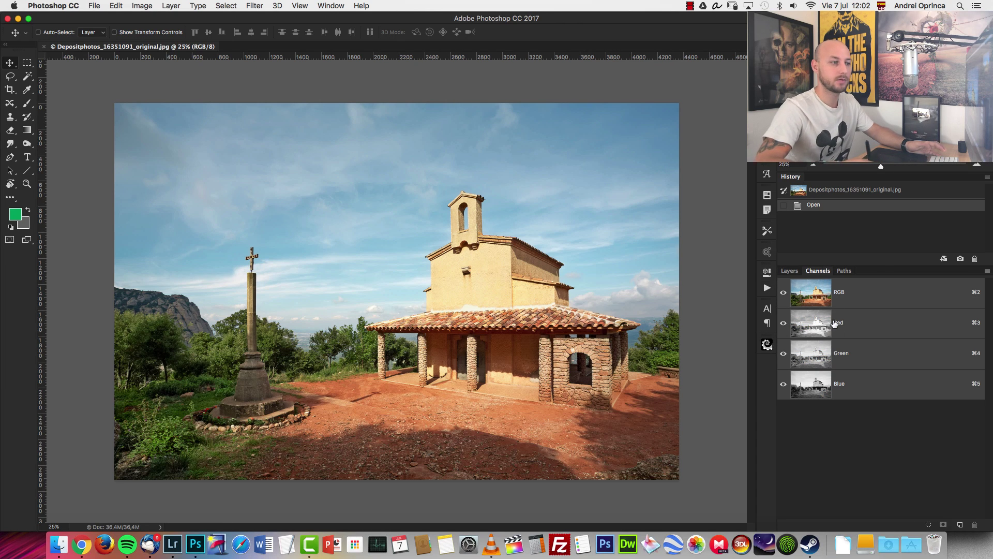
pyautogui.click(862, 327)
pyautogui.click(865, 354)
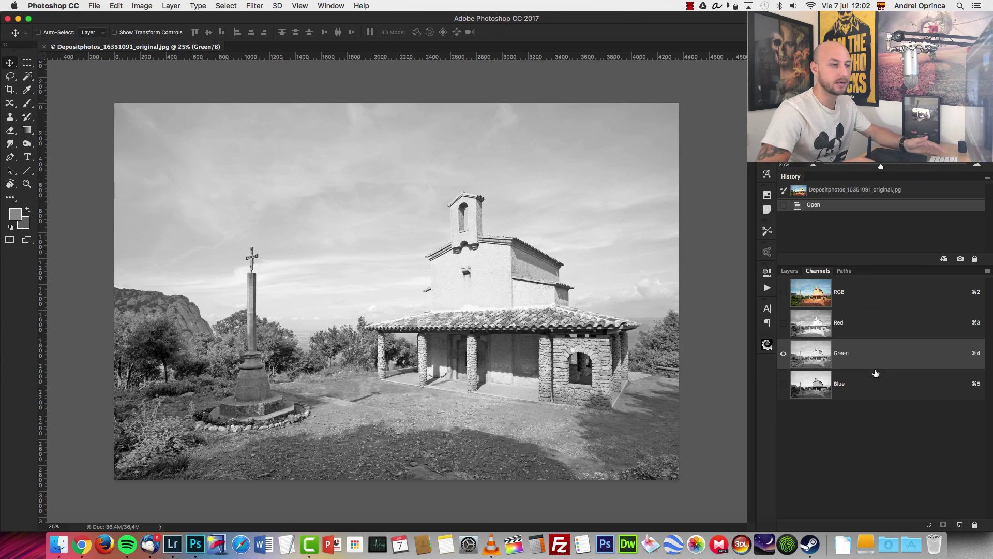
pyautogui.click(869, 383)
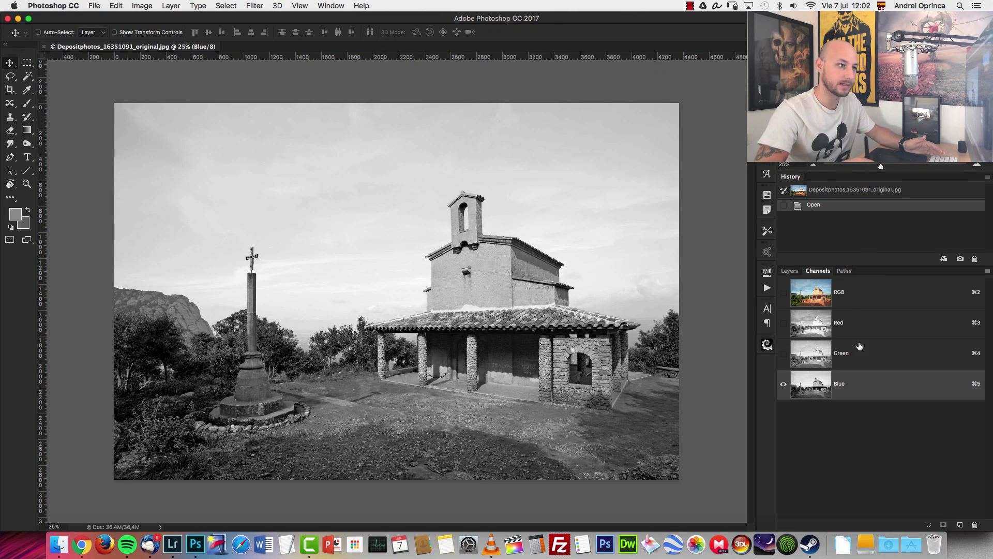
pyautogui.click(844, 294)
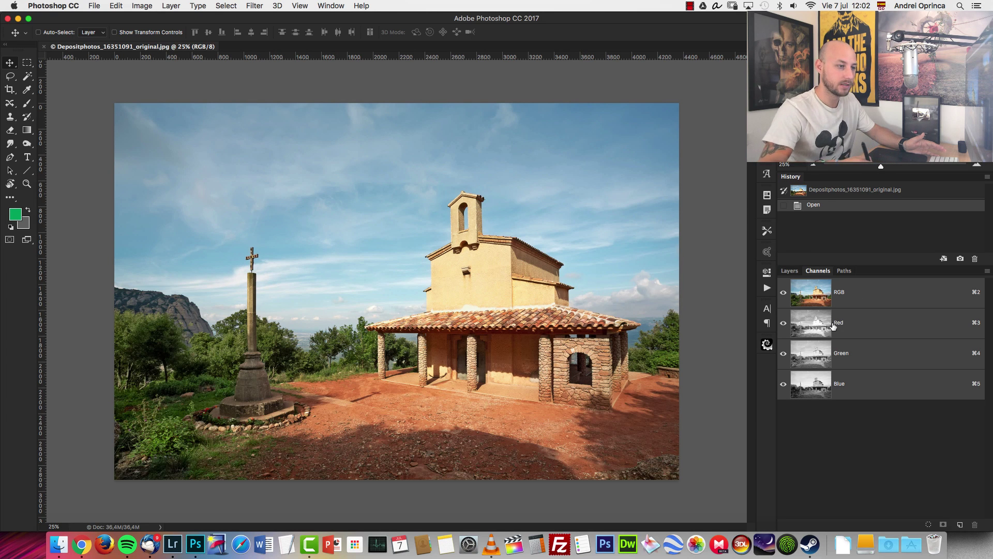
pyautogui.click(875, 327)
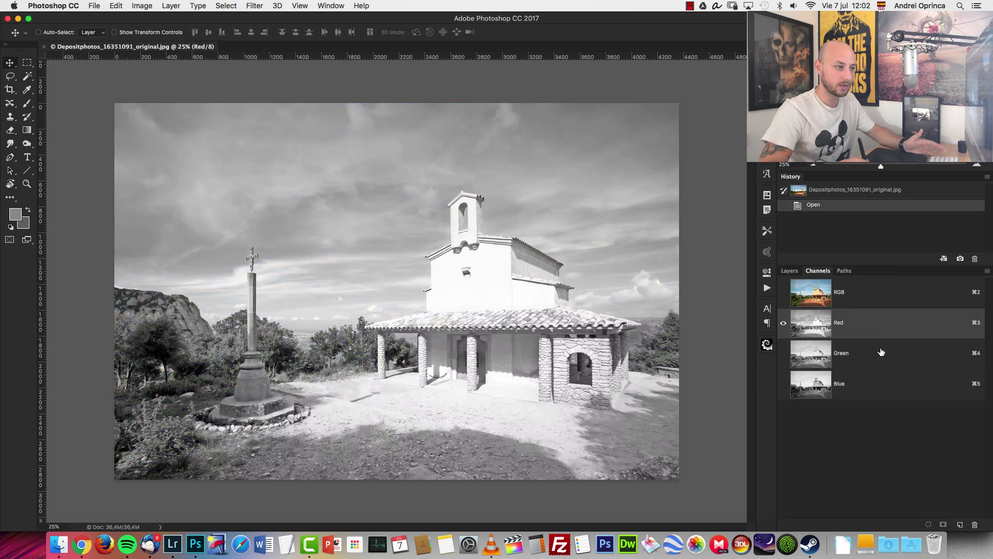
pyautogui.click(881, 352)
pyautogui.click(888, 383)
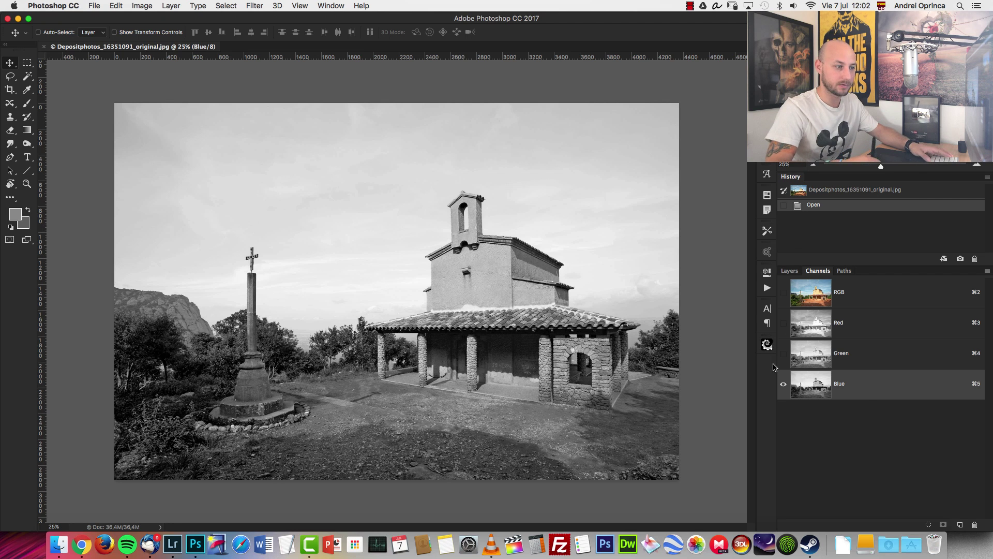
# Inspect the chapel tower at 100%, then zoom out to 33.33% and pan to show the whole church.
pyautogui.press('super')
pyautogui.press('super+1')
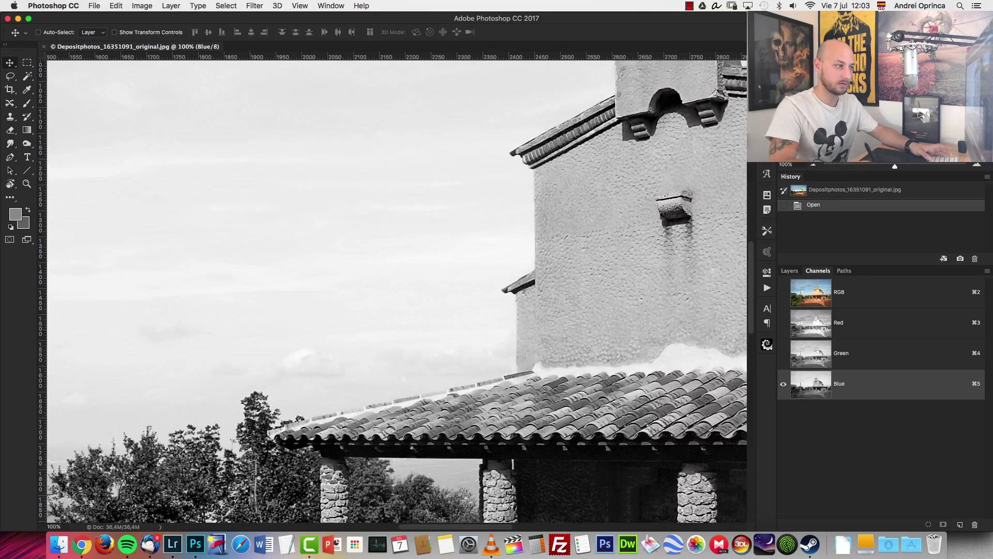
pyautogui.hscroll(-20, 692, 269)
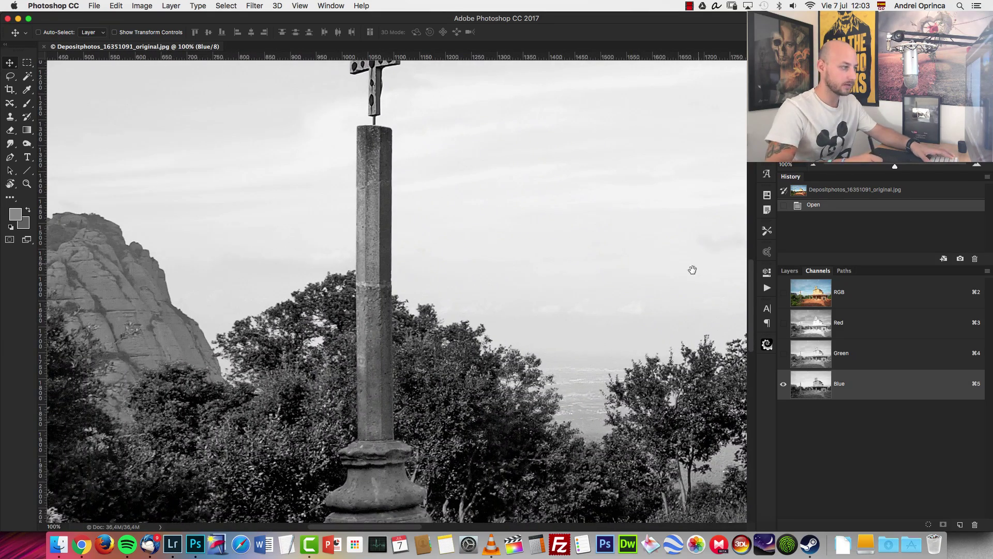
pyautogui.hscroll(1, 692, 270)
pyautogui.click(814, 165)
pyautogui.click(814, 164)
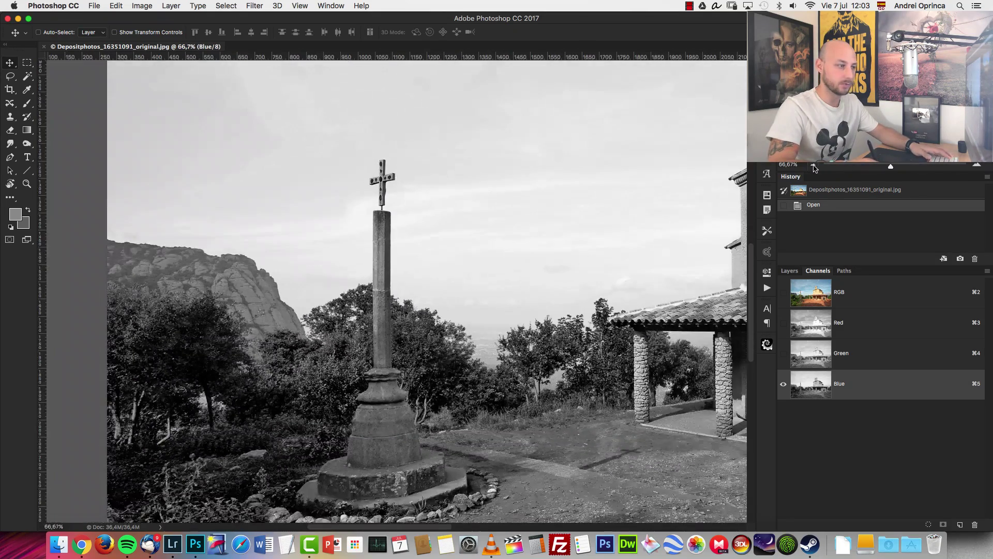
pyautogui.click(814, 166)
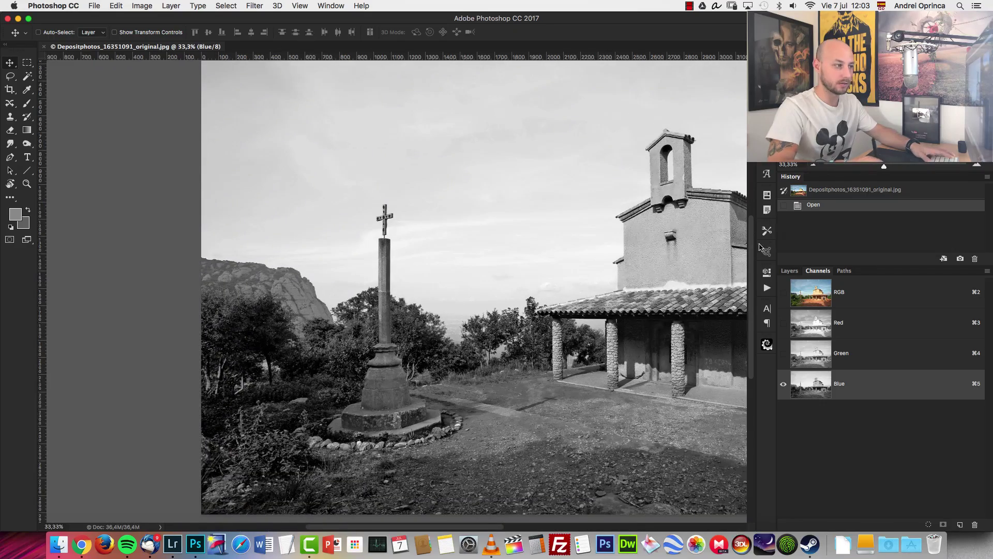
pyautogui.moveTo(748, 250); pyautogui.dragTo(507, 354)
# Open Image > Calculations and reposition the dialog so all options are visible.
pyautogui.click(142, 6)
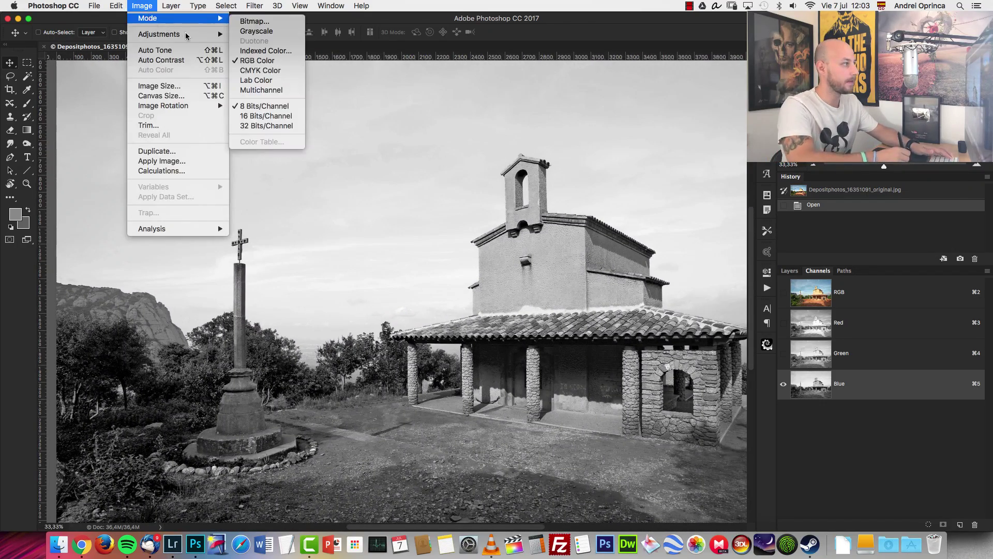
pyautogui.moveTo(187, 36)
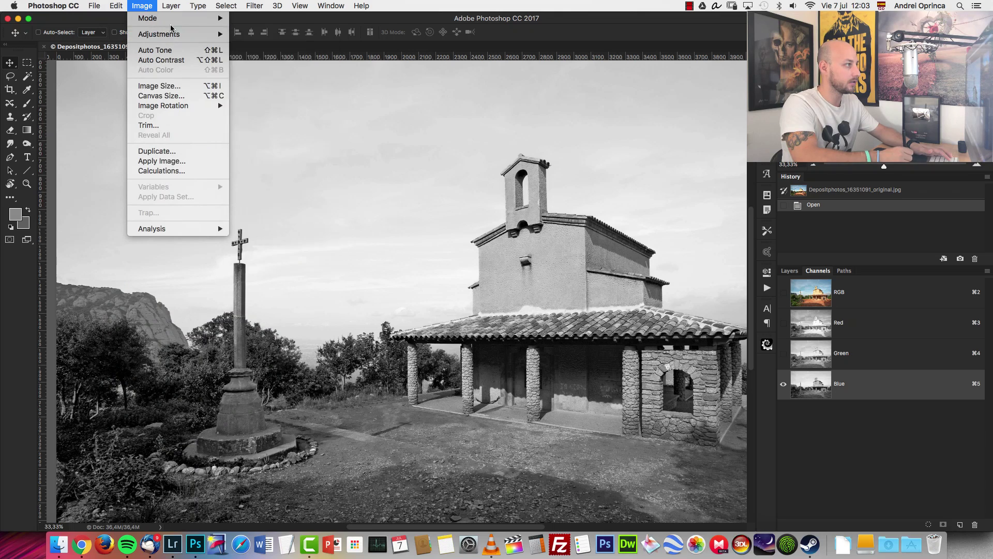
pyautogui.click(187, 175)
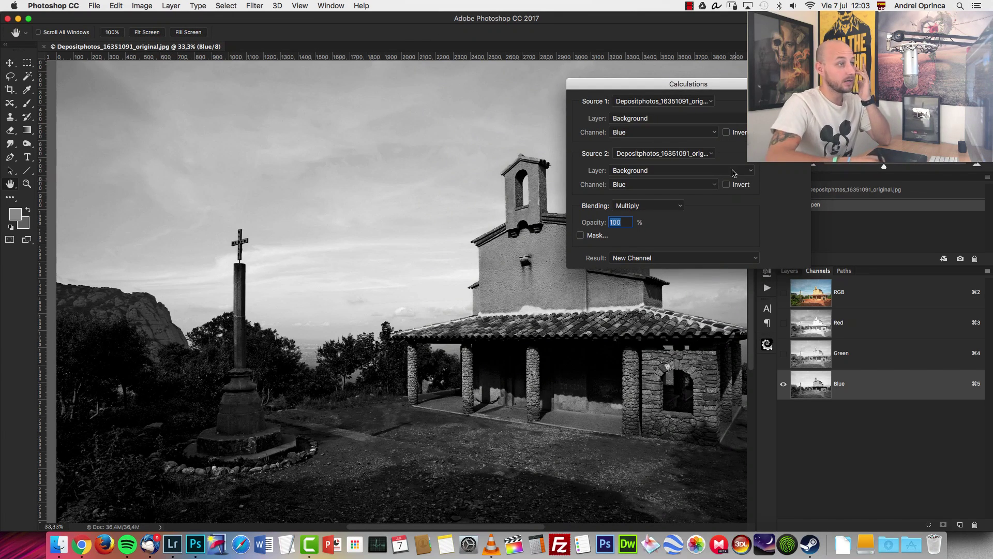
pyautogui.moveTo(716, 89); pyautogui.dragTo(560, 132)
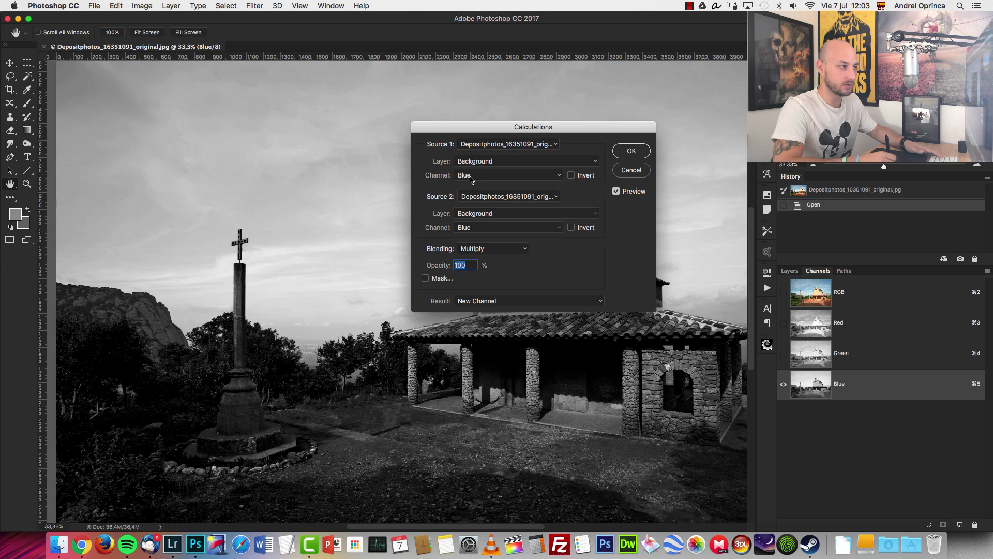
# Keep Source 1 on the Background layer's Blue channel and set Source 2's channel to Green.
pyautogui.click(507, 163)
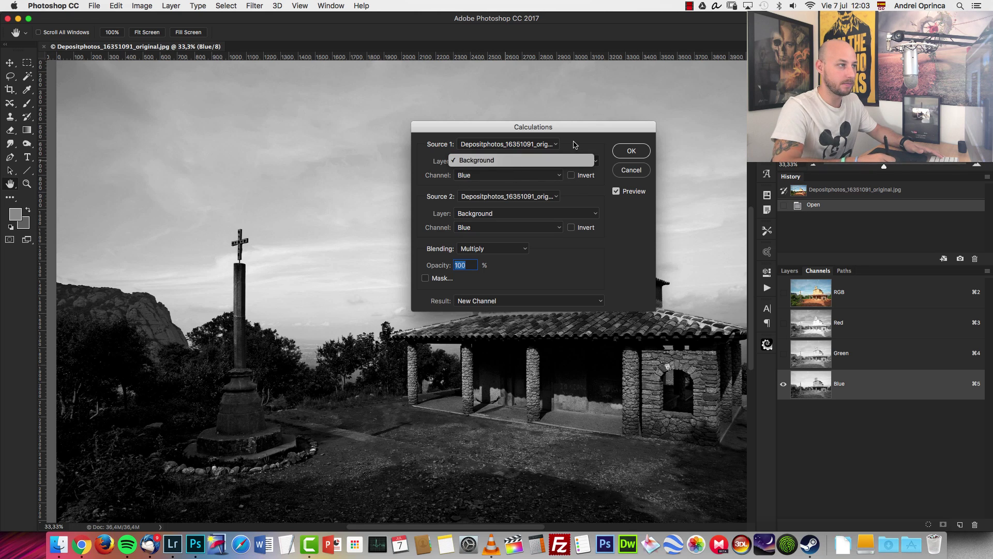
pyautogui.click(557, 144)
pyautogui.click(558, 146)
pyautogui.click(558, 146)
pyautogui.click(591, 146)
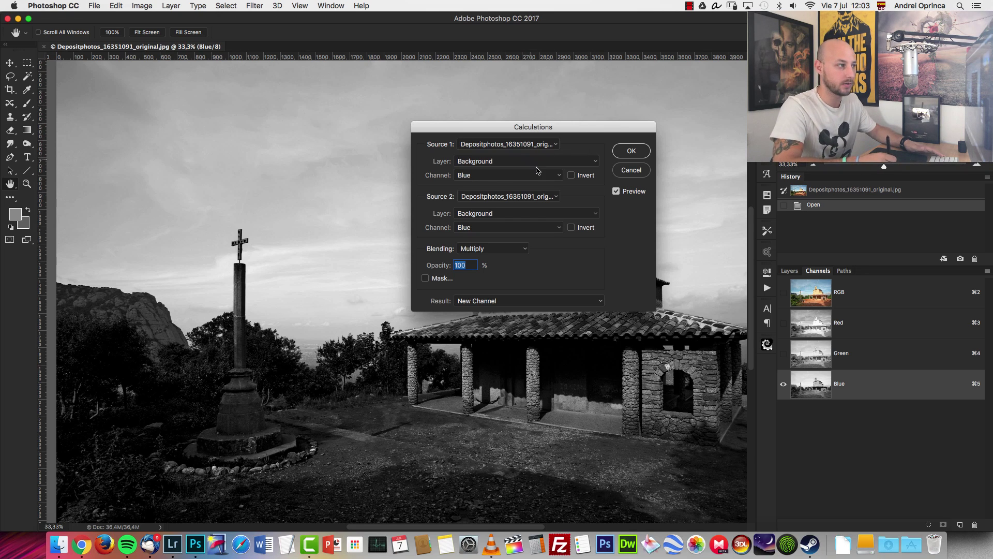
pyautogui.click(518, 164)
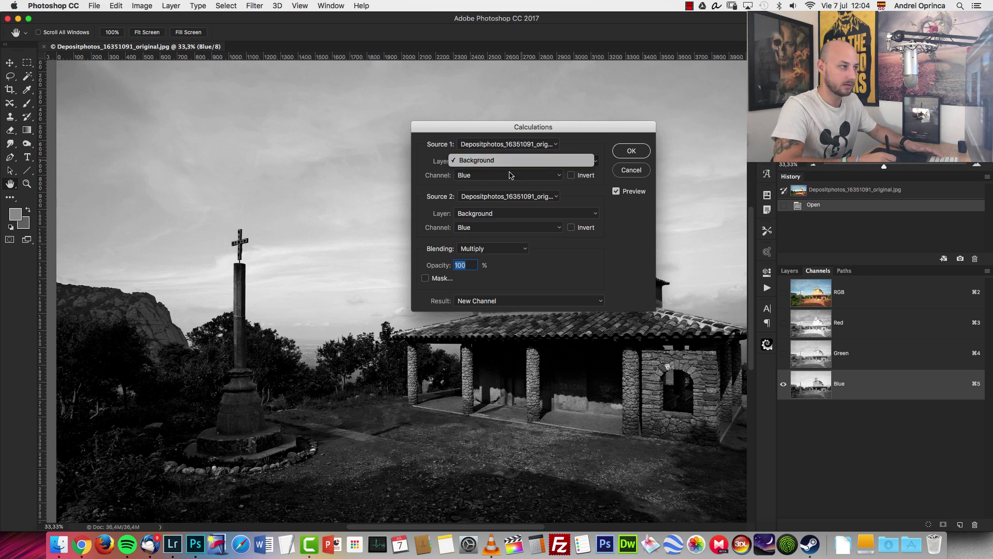
pyautogui.click(587, 161)
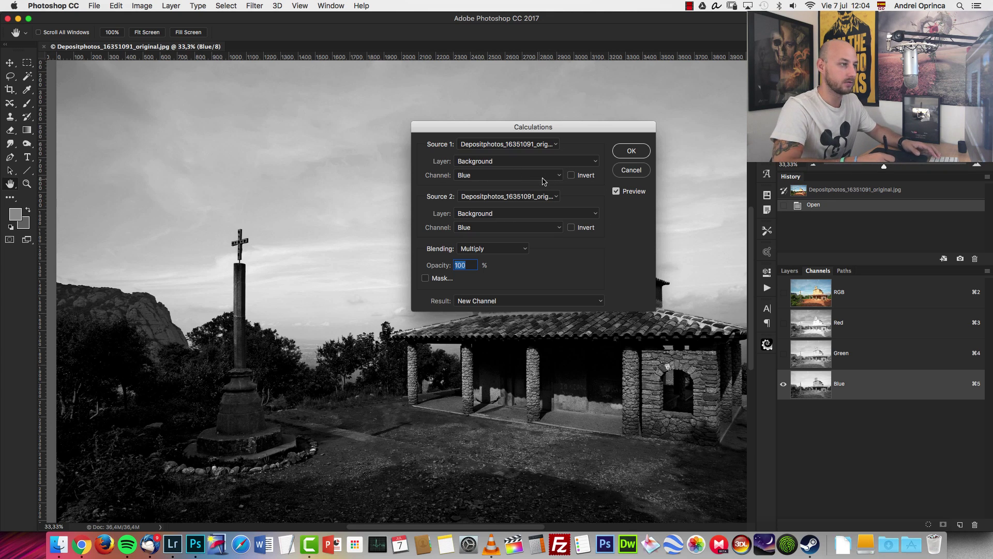
pyautogui.click(505, 180)
pyautogui.click(599, 215)
pyautogui.click(520, 227)
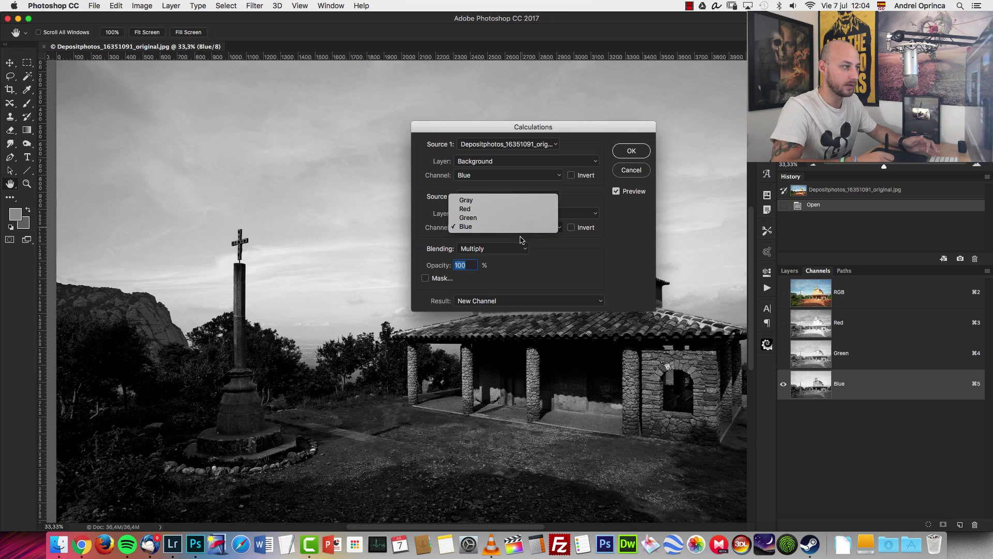
pyautogui.click(498, 218)
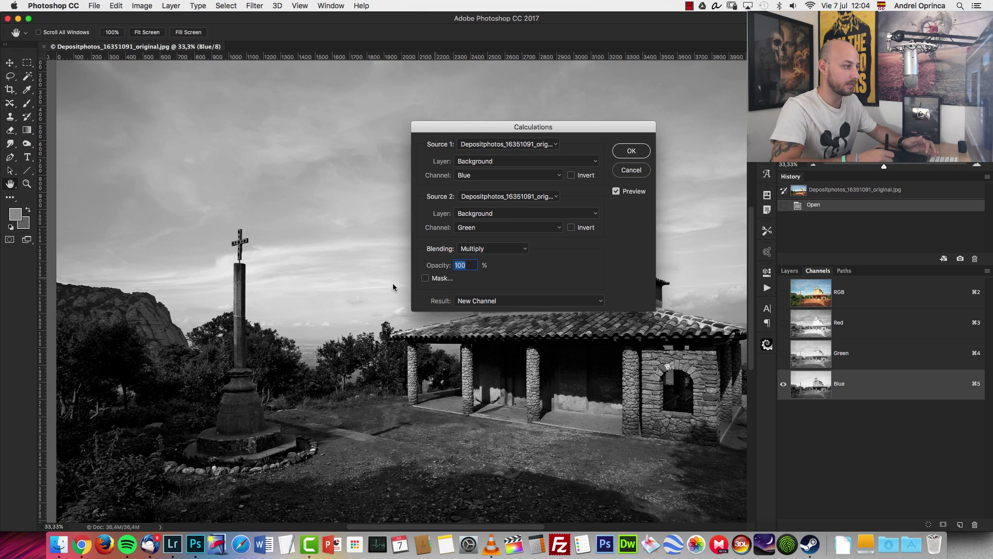
# Set the Calculations blending to Overlay and Source 2's channel to Blue, checking the sky and chapel preview.
pyautogui.click(525, 249)
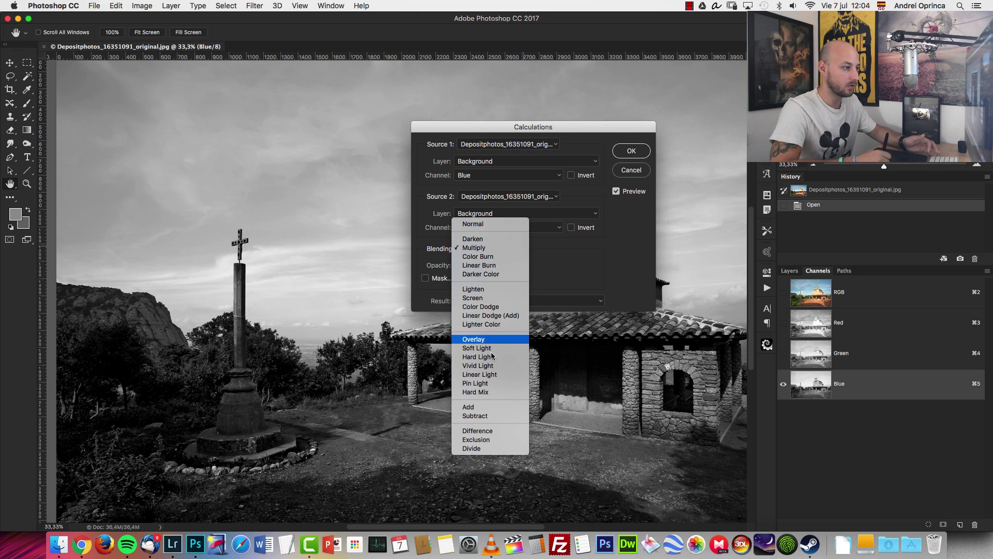
pyautogui.press('Return')
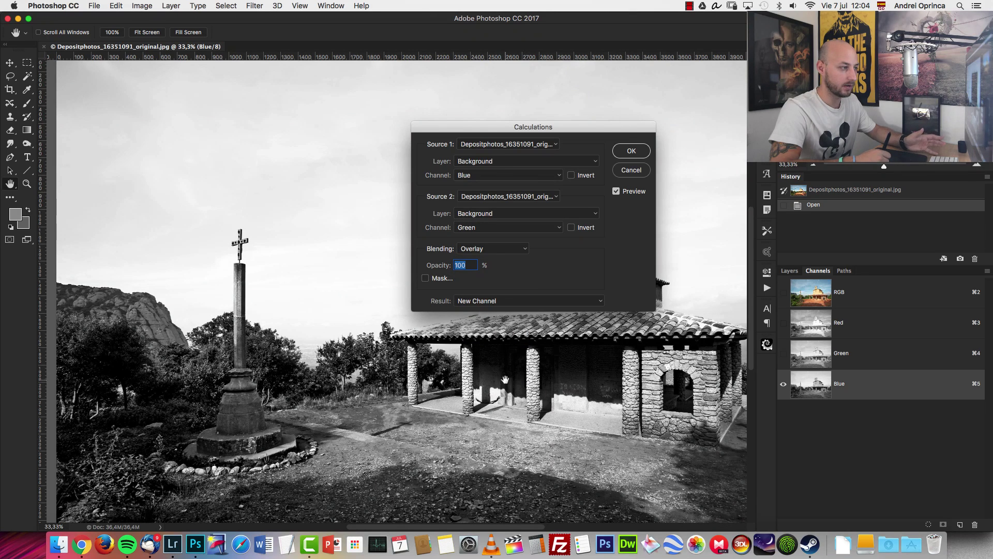
pyautogui.moveTo(569, 130); pyautogui.dragTo(535, 365)
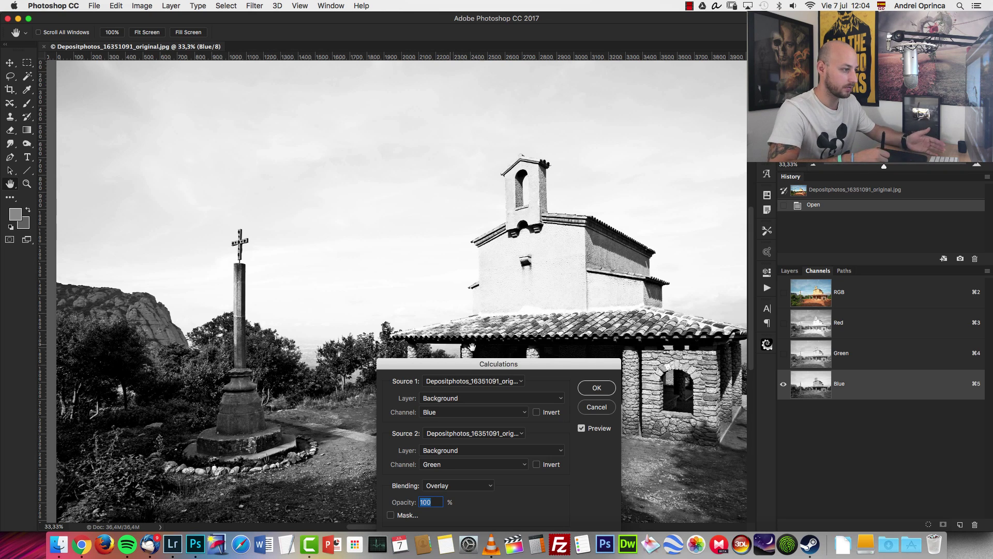
pyautogui.moveTo(477, 364); pyautogui.dragTo(508, 160)
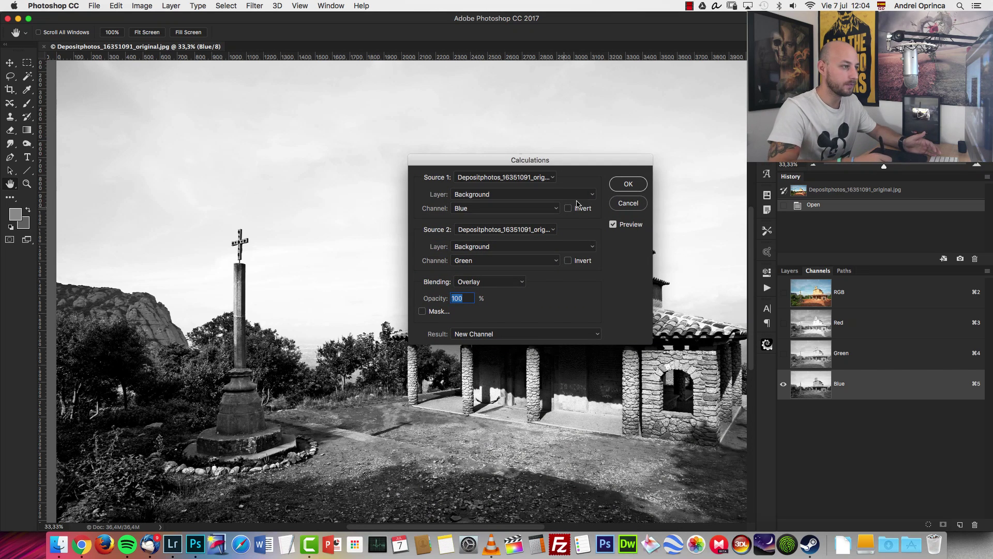
pyautogui.moveTo(568, 165); pyautogui.dragTo(542, 303)
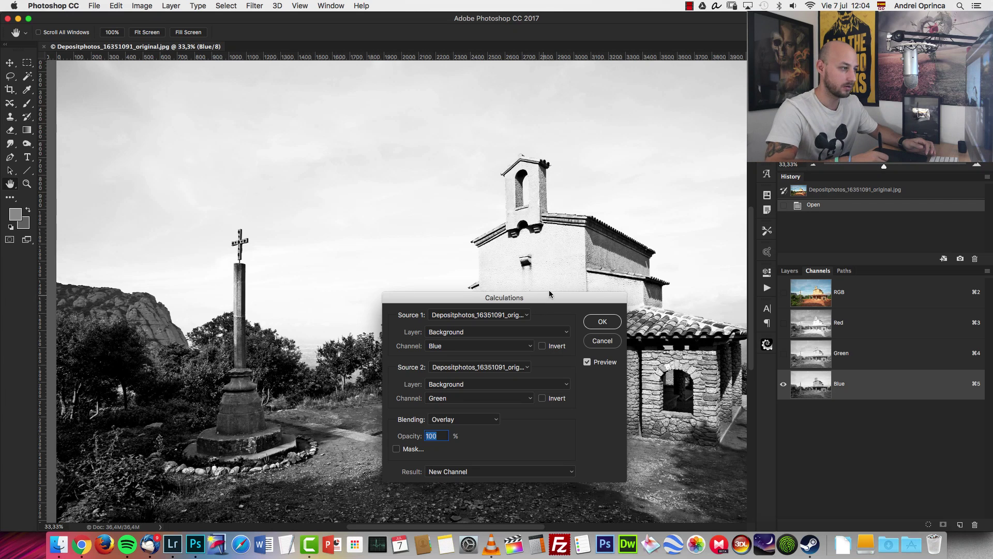
pyautogui.moveTo(538, 300); pyautogui.dragTo(624, 201)
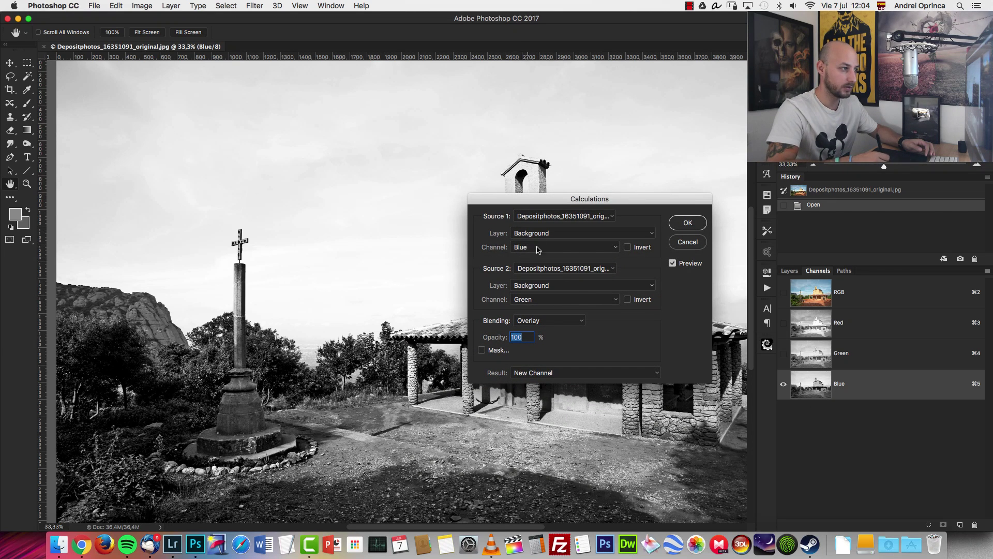
pyautogui.click(559, 300)
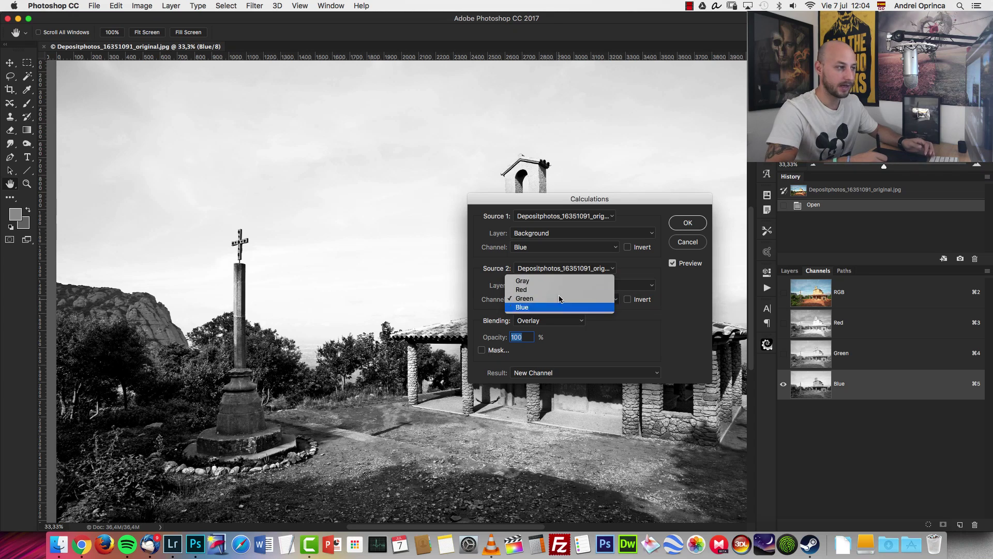
pyautogui.click(556, 307)
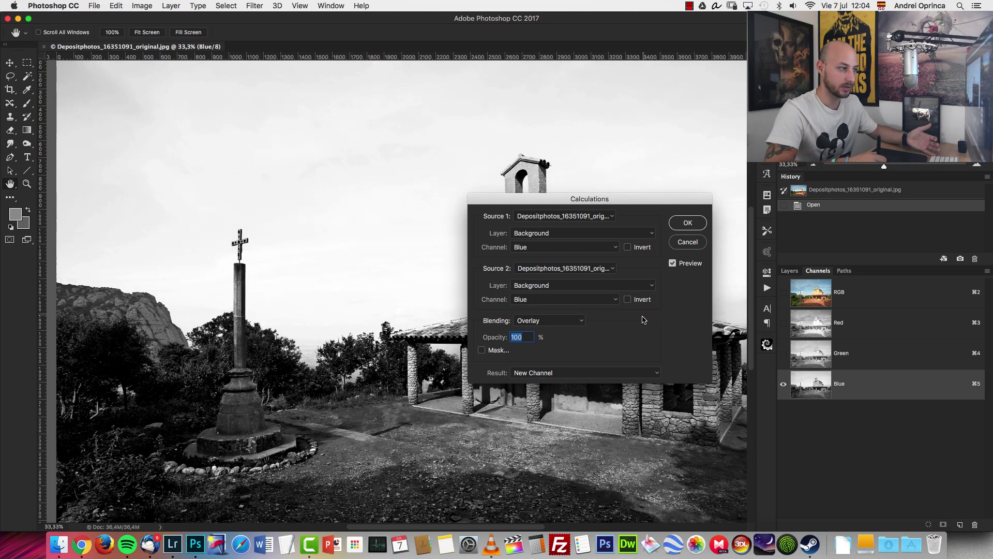
pyautogui.moveTo(590, 199); pyautogui.dragTo(594, 109)
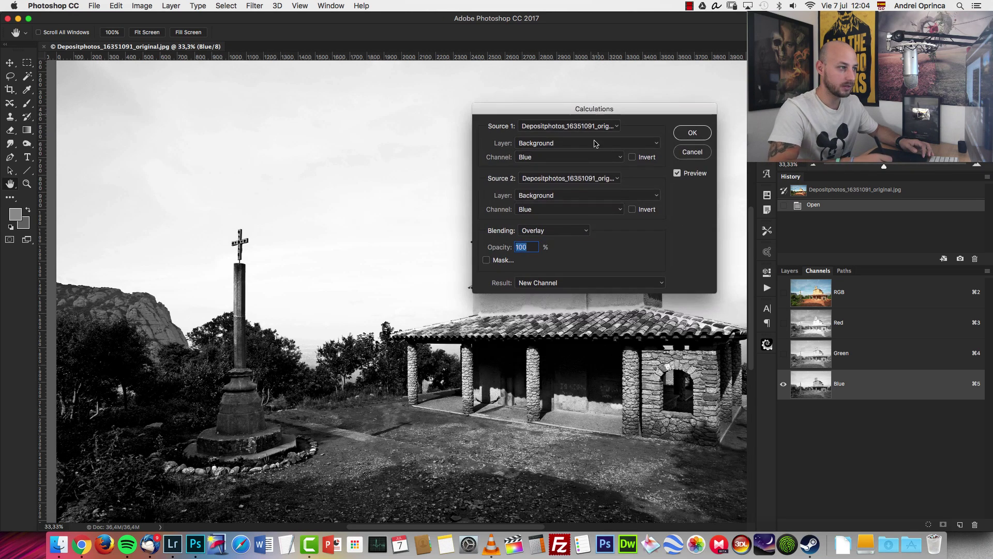
# Switch the Calculations blending to Subtract and invert one of the Blue sources.
pyautogui.click(586, 231)
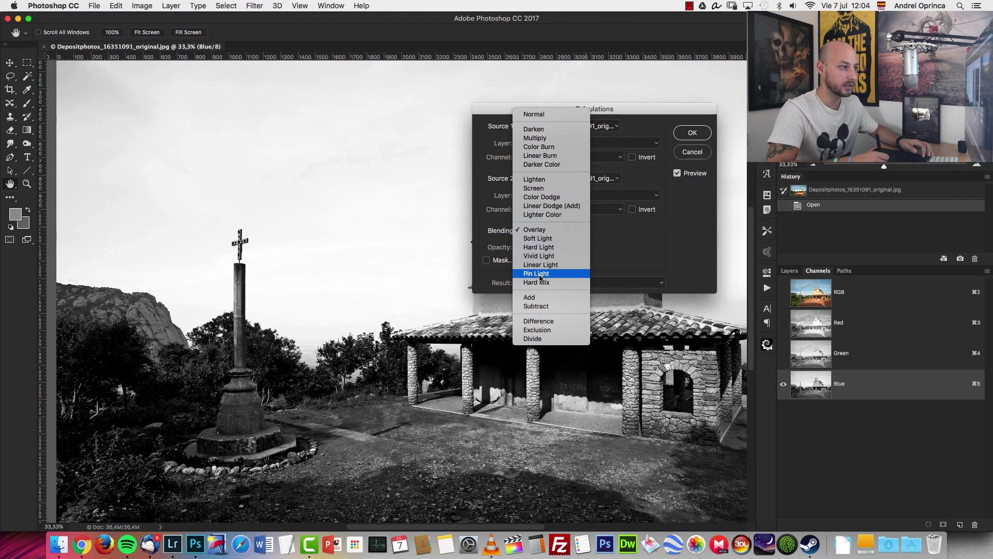
pyautogui.click(546, 306)
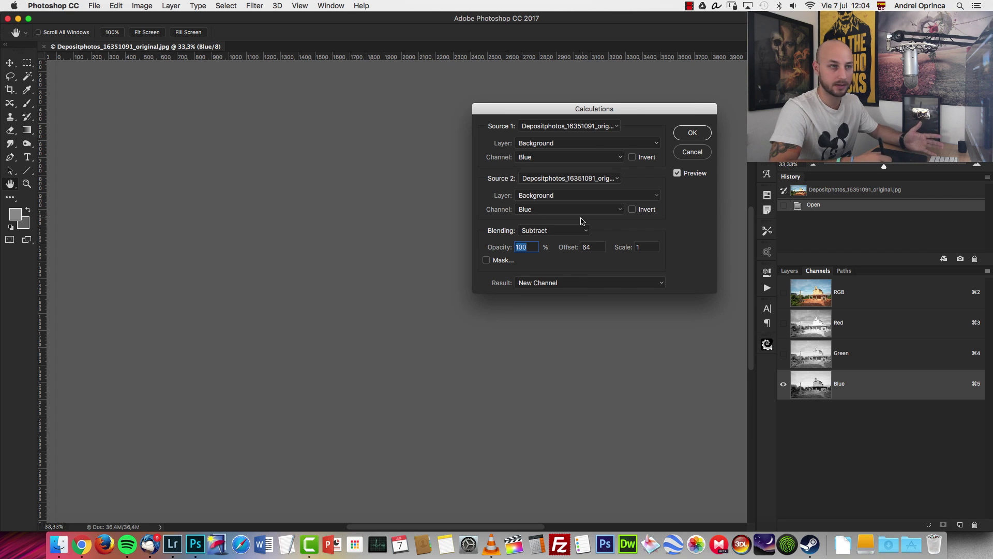
pyautogui.moveTo(631, 115); pyautogui.dragTo(616, 120)
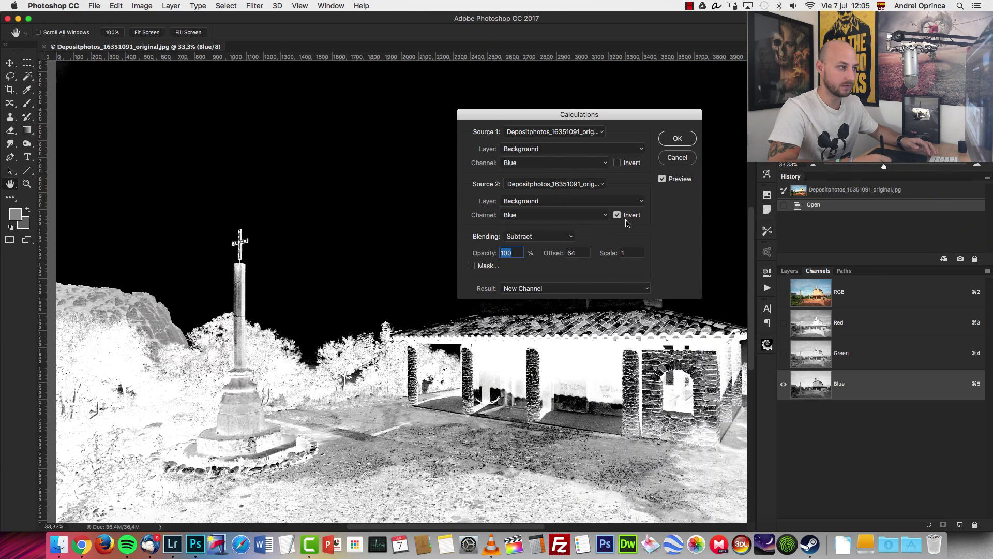
pyautogui.click(617, 162)
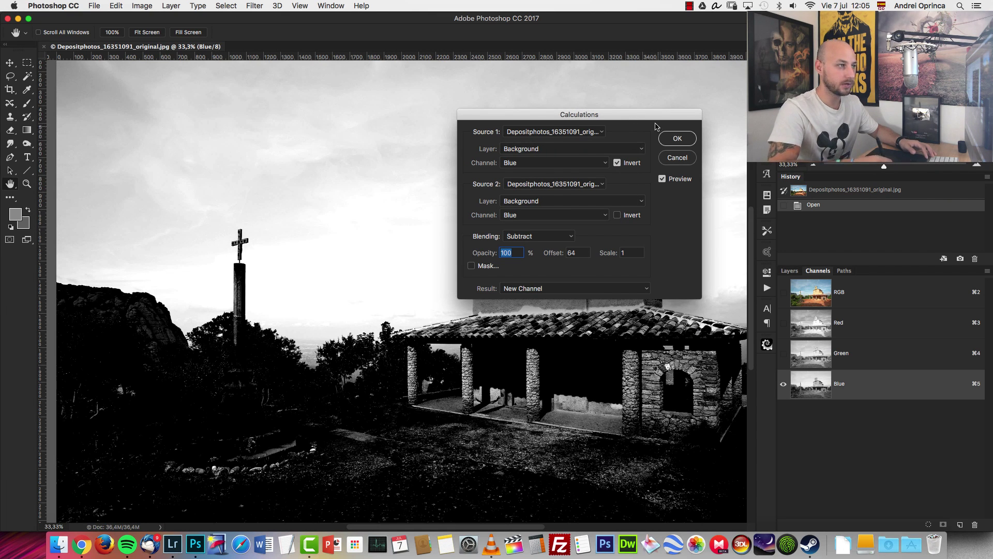
# Pan the photo and shift the dialog to inspect the bright sky against the dark church.
pyautogui.moveTo(655, 123); pyautogui.dragTo(520, 293)
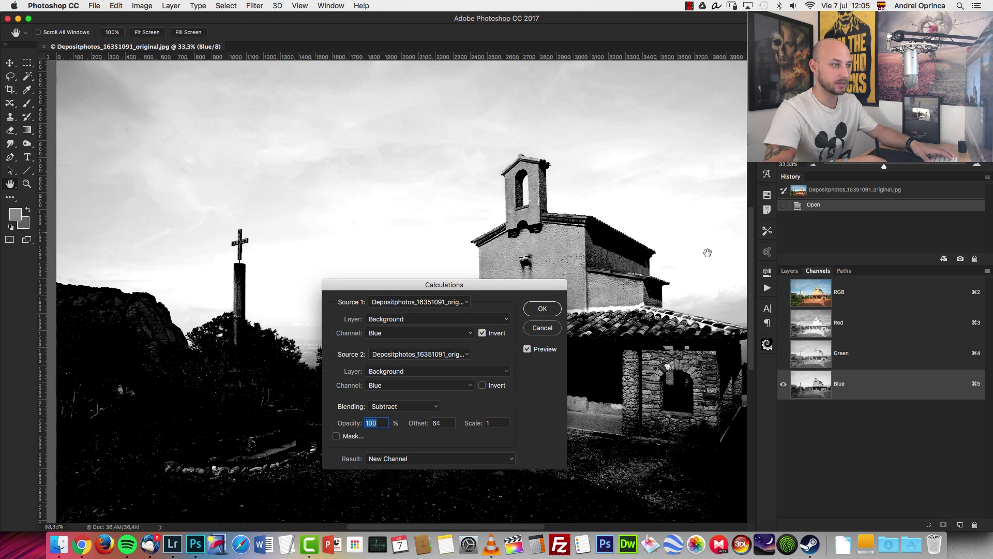
pyautogui.moveTo(703, 261); pyautogui.dragTo(526, 164)
pyautogui.moveTo(470, 259); pyautogui.dragTo(782, 292)
pyautogui.moveTo(622, 297); pyautogui.dragTo(511, 254)
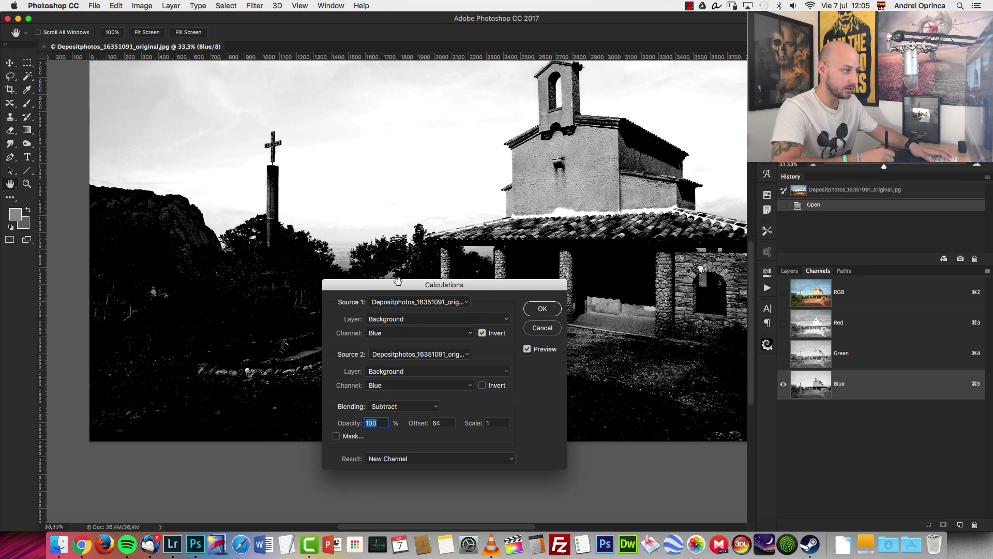
pyautogui.moveTo(416, 283); pyautogui.dragTo(533, 213)
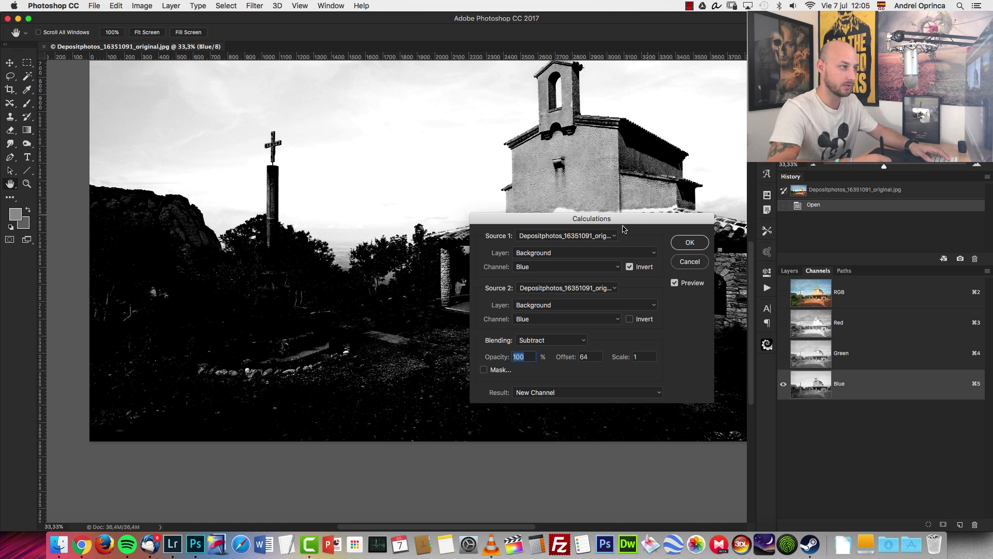
pyautogui.moveTo(619, 226); pyautogui.dragTo(581, 214)
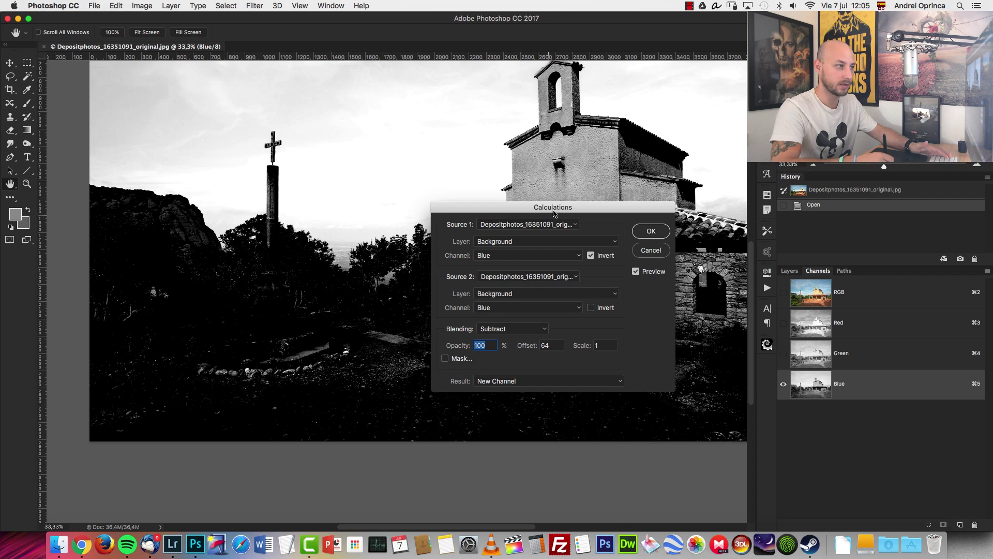
pyautogui.moveTo(559, 210); pyautogui.dragTo(542, 138)
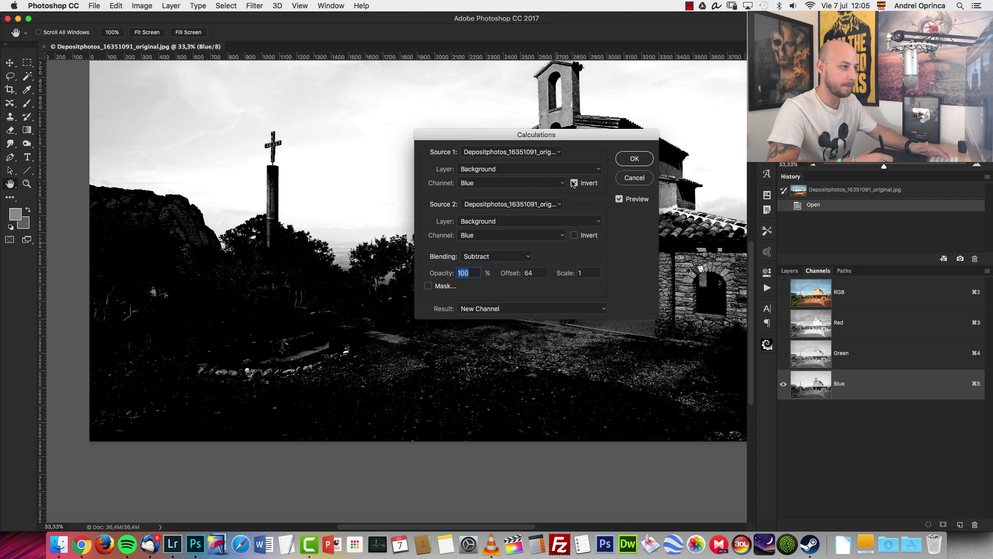
pyautogui.click(549, 238)
# Keep Source 2 on Blue and blending on Subtract, moving the dialog to view the preview.
pyautogui.click(549, 235)
pyautogui.click(517, 256)
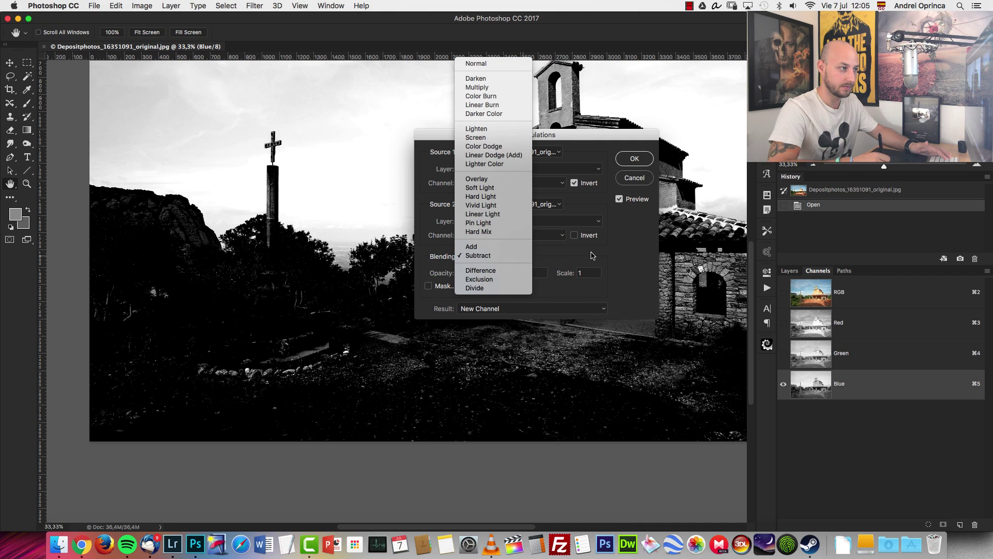
pyautogui.click(593, 259)
pyautogui.doubleClick(535, 271)
pyautogui.press('Tab')
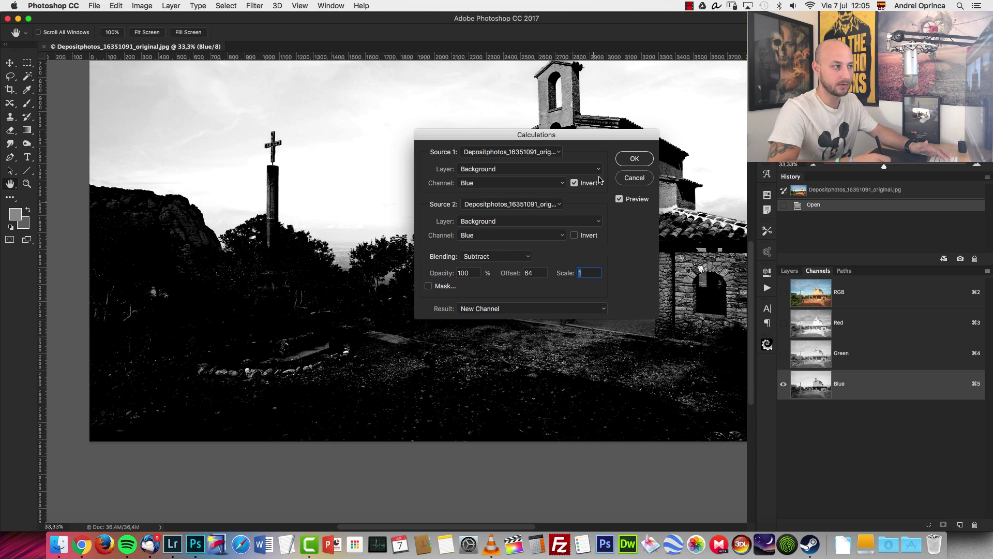
pyautogui.moveTo(603, 143); pyautogui.dragTo(644, 218)
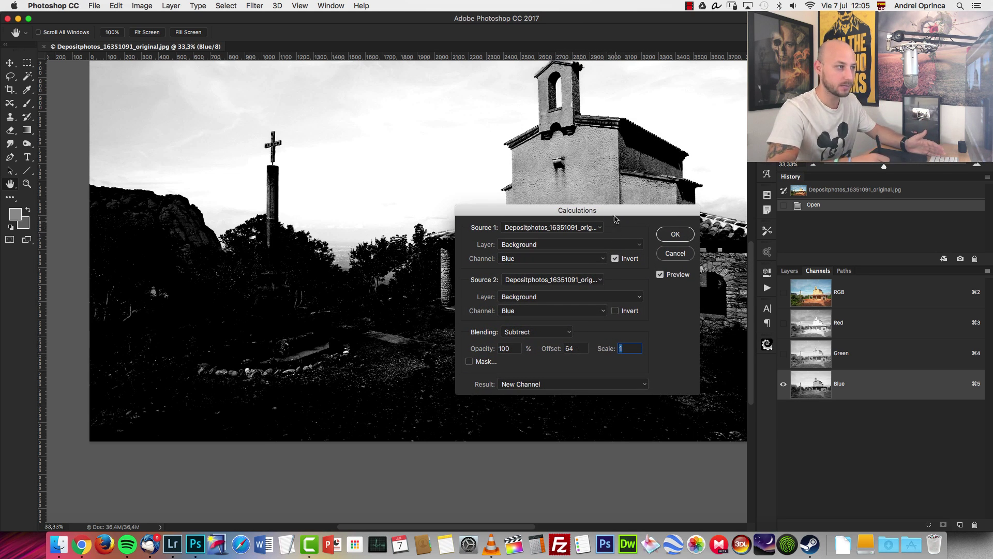
pyautogui.moveTo(616, 219); pyautogui.dragTo(615, 168)
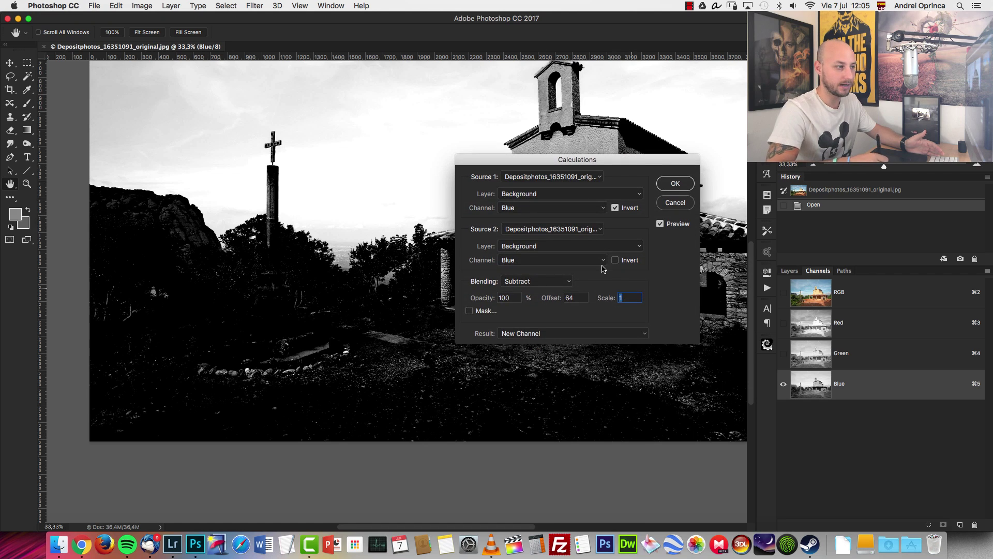
# Try an Offset of 255, then reset the Offset back to 64.
pyautogui.doubleClick(580, 295)
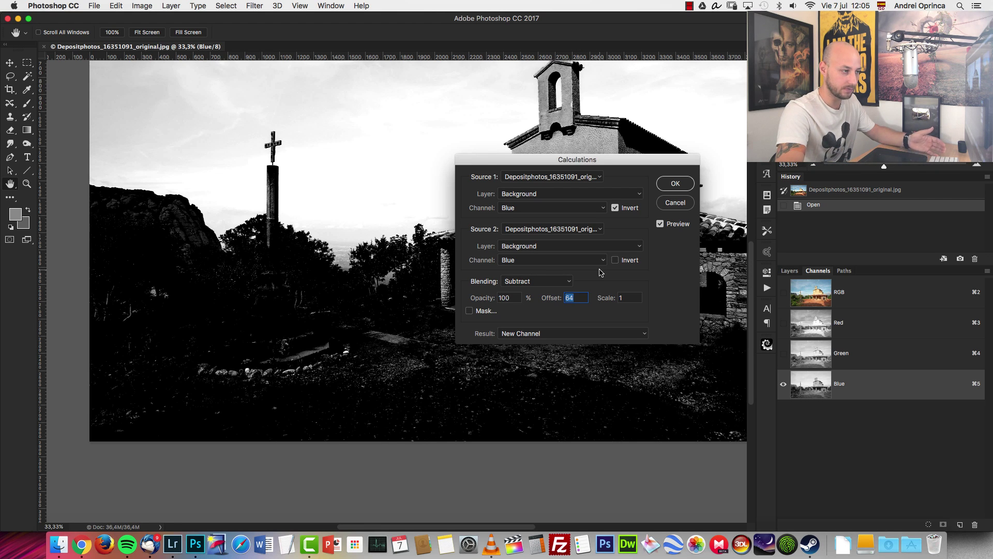
pyautogui.write('255')
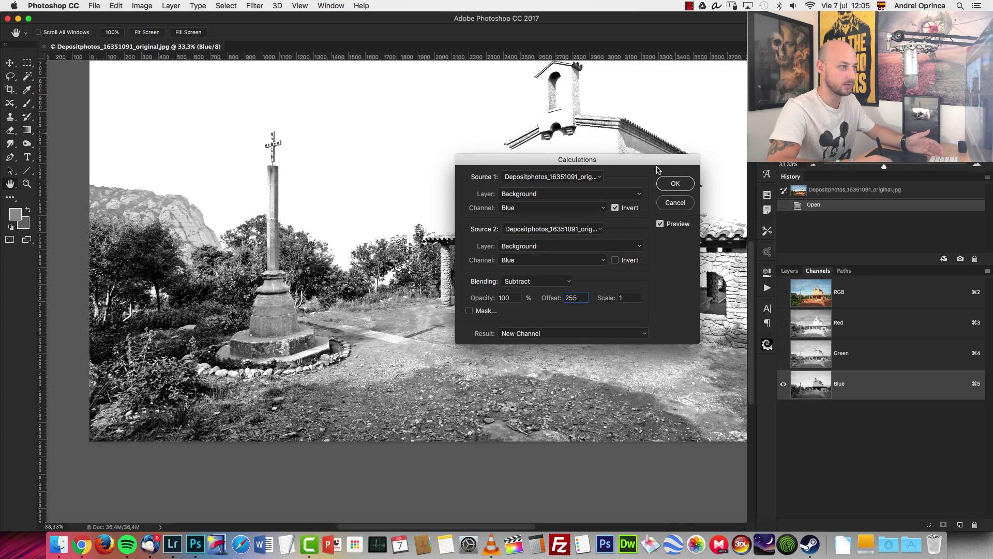
pyautogui.moveTo(674, 160); pyautogui.dragTo(651, 251)
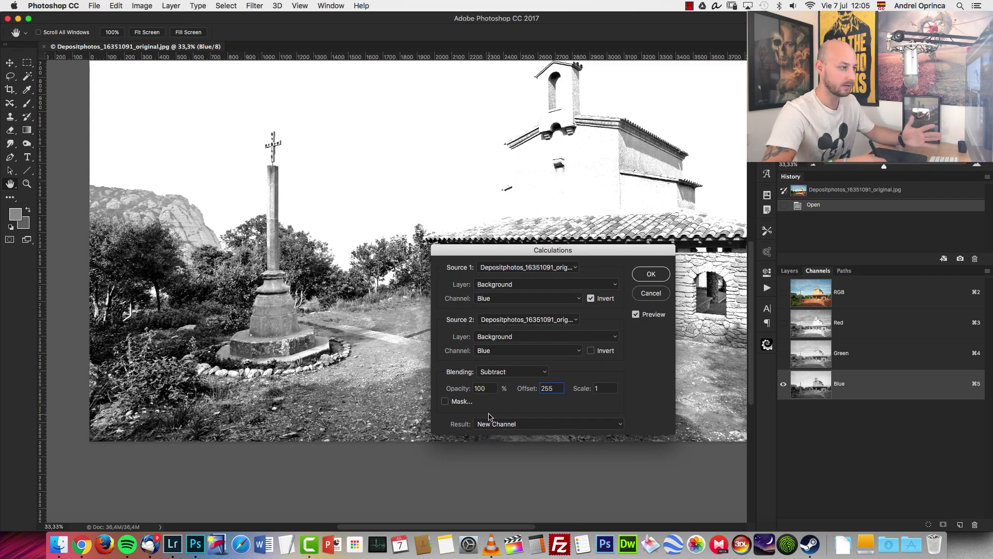
pyautogui.click(522, 384)
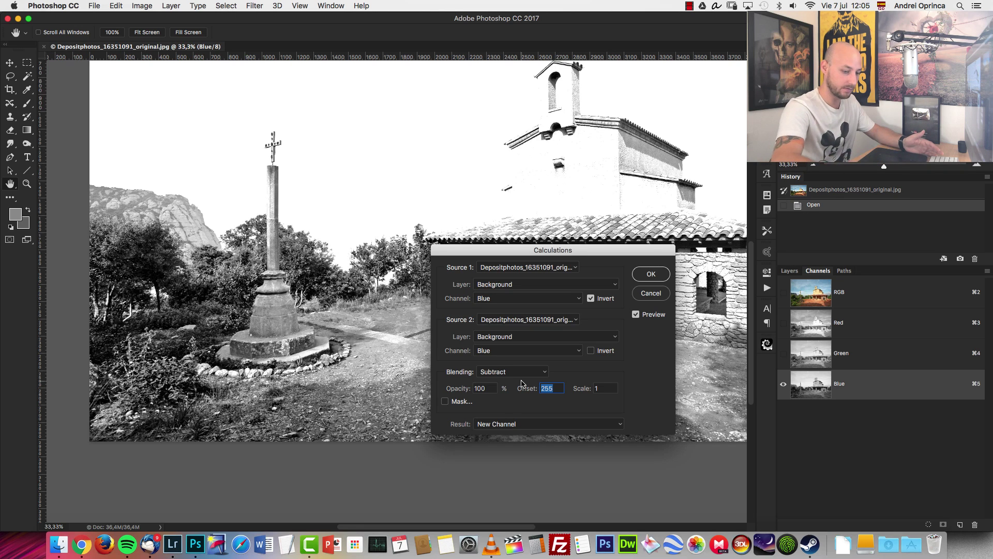
pyautogui.write('64')
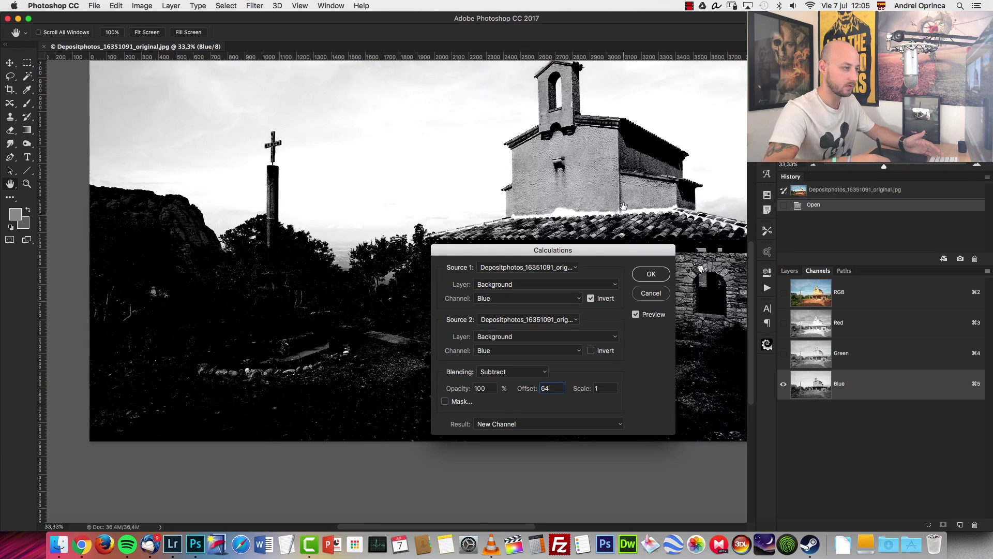
# Try a Scale of 2, then enter 120, comparing the lighter preview.
pyautogui.moveTo(614, 251); pyautogui.dragTo(649, 242)
pyautogui.click(638, 378)
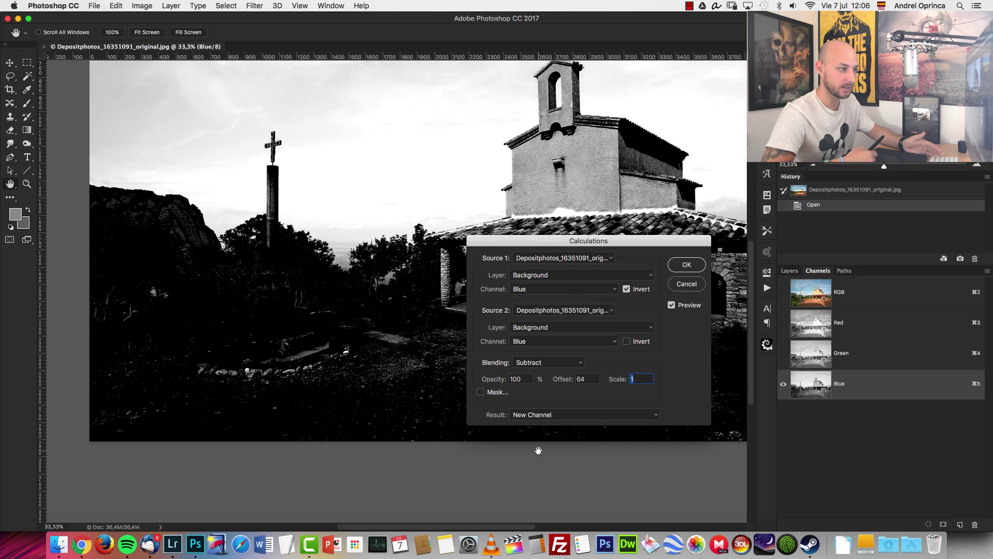
pyautogui.write('2')
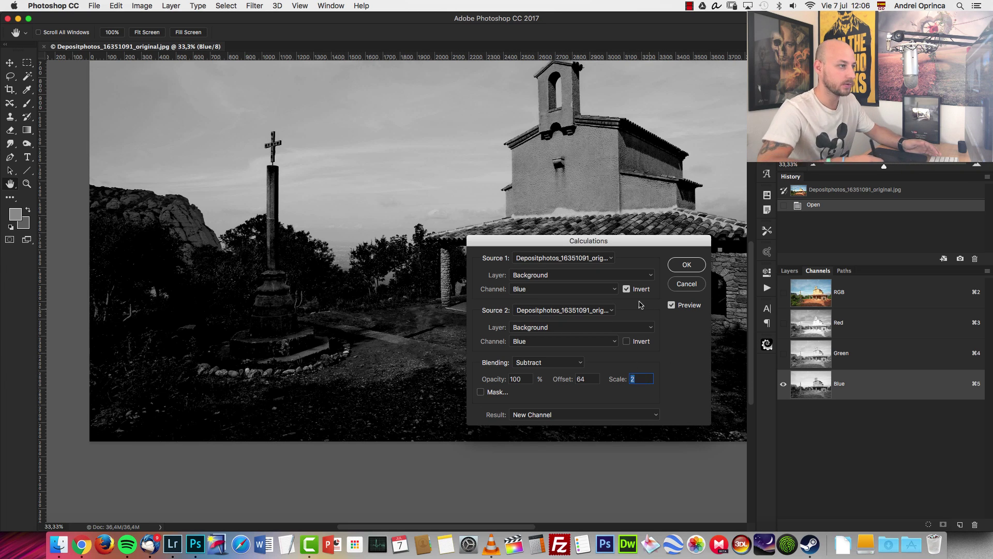
pyautogui.moveTo(615, 246); pyautogui.dragTo(618, 209)
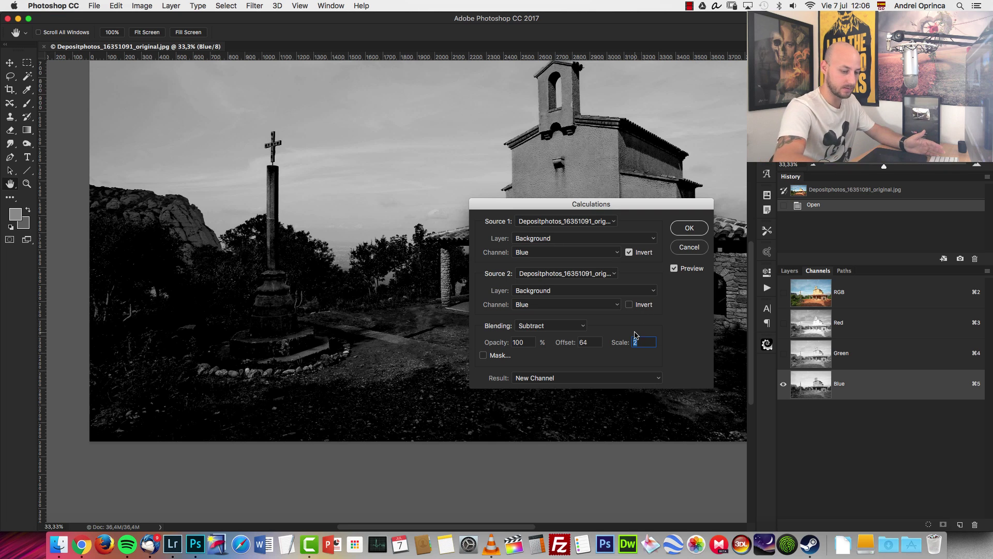
pyautogui.write('1')
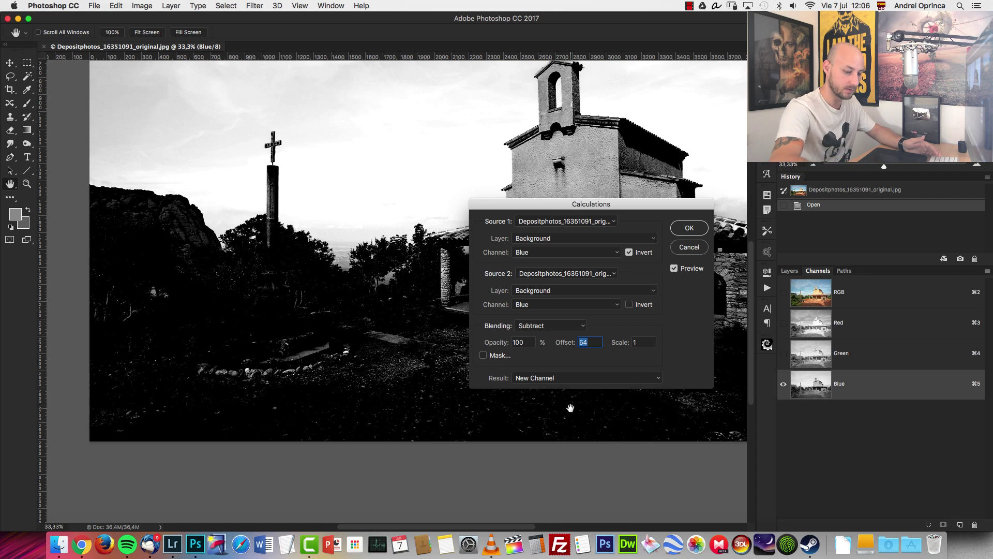
pyautogui.write('20')
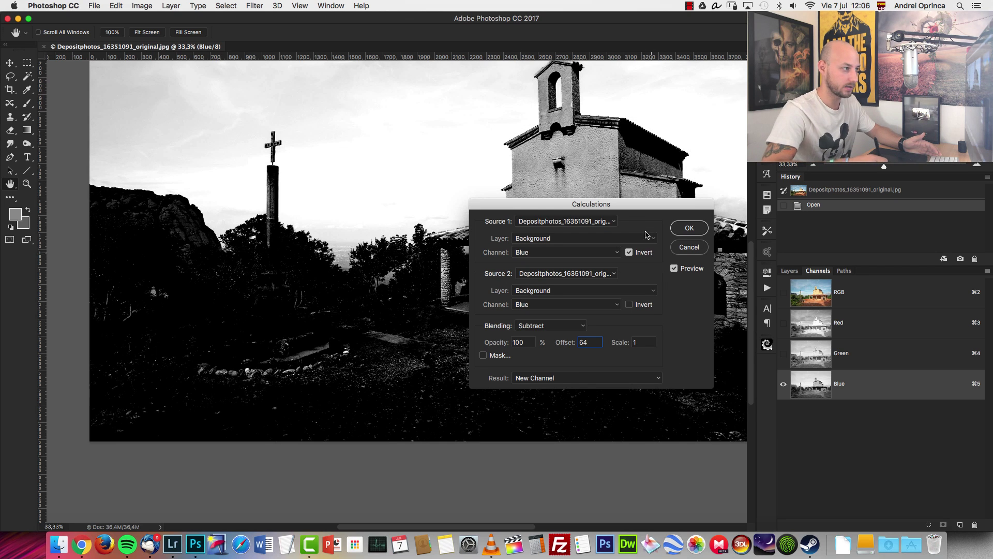
pyautogui.moveTo(636, 208); pyautogui.dragTo(580, 281)
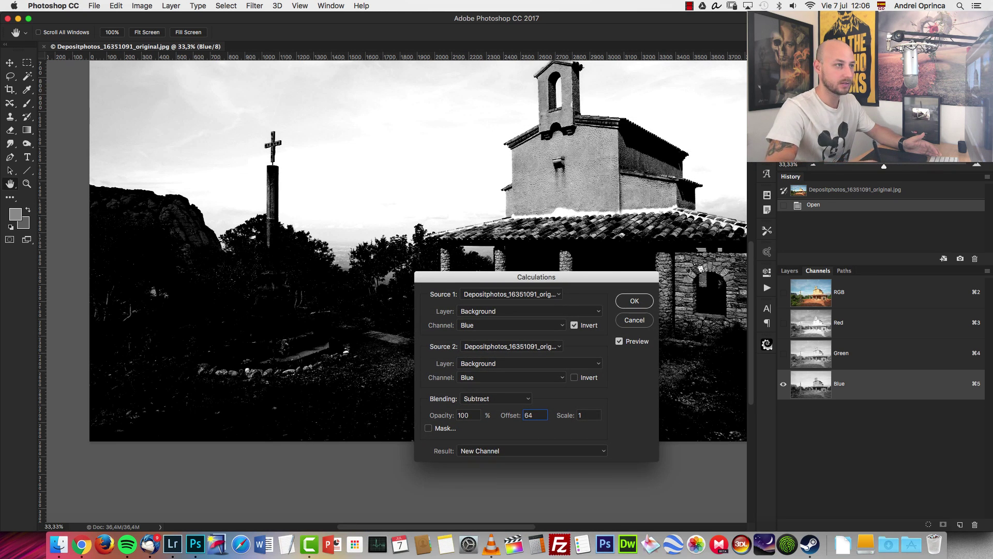
pyautogui.click(635, 302)
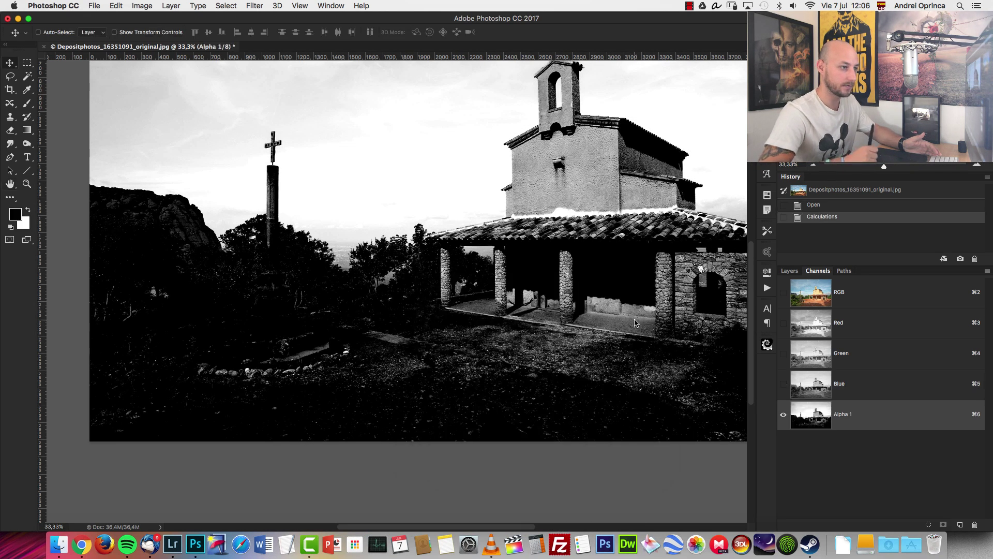
pyautogui.click(142, 7)
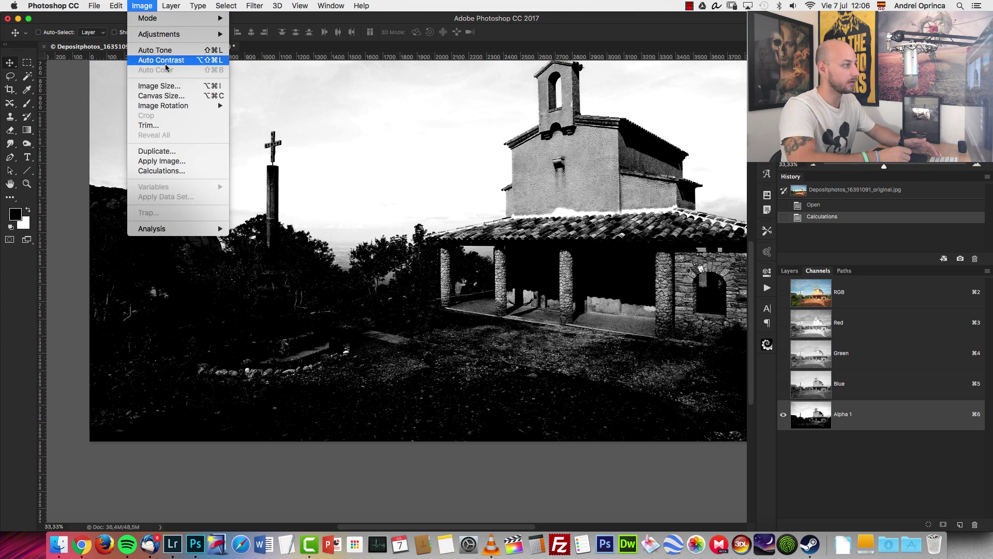
pyautogui.click(185, 171)
pyautogui.moveTo(568, 278); pyautogui.dragTo(523, 174)
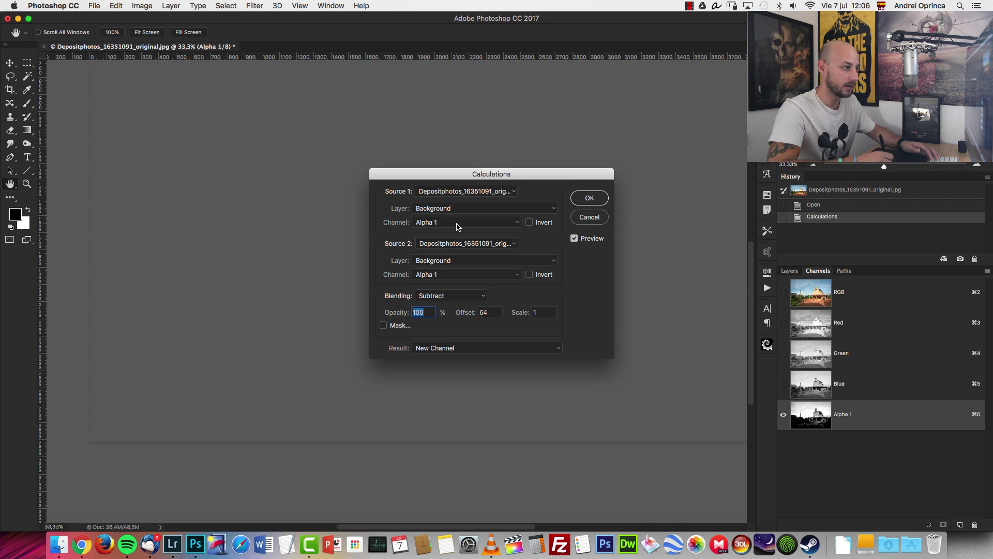
pyautogui.click(469, 276)
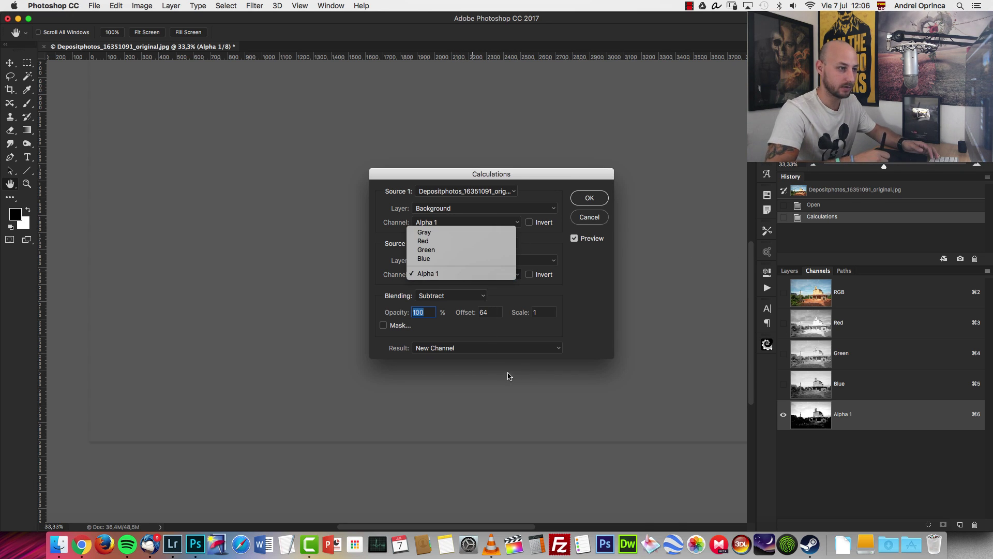
pyautogui.click(429, 240)
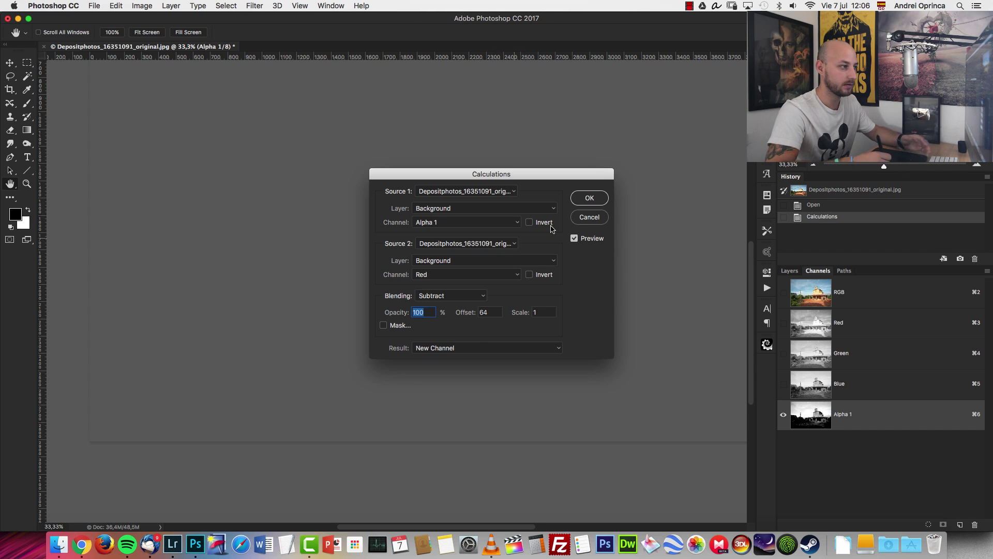
pyautogui.moveTo(570, 169); pyautogui.dragTo(576, 200)
pyautogui.click(536, 253)
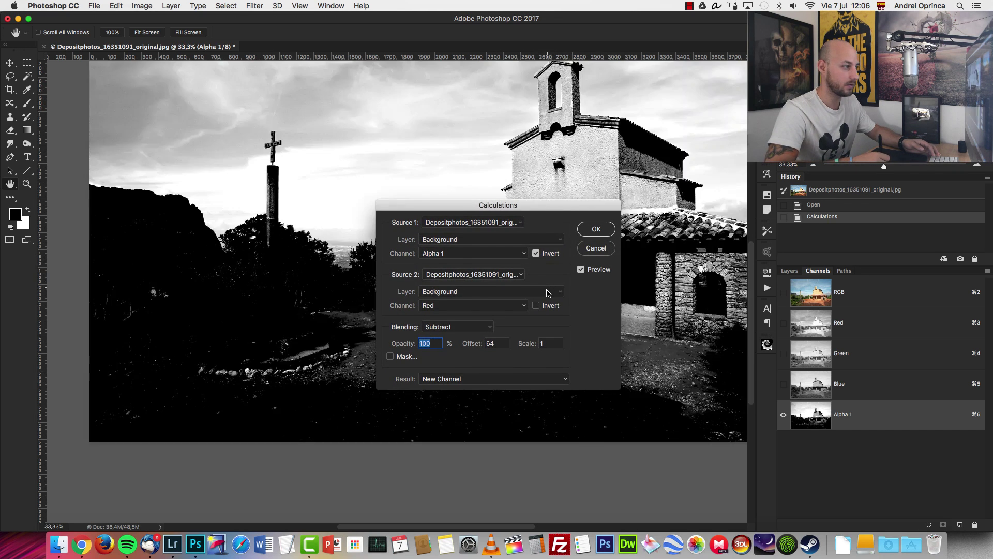
pyautogui.click(535, 254)
pyautogui.click(536, 305)
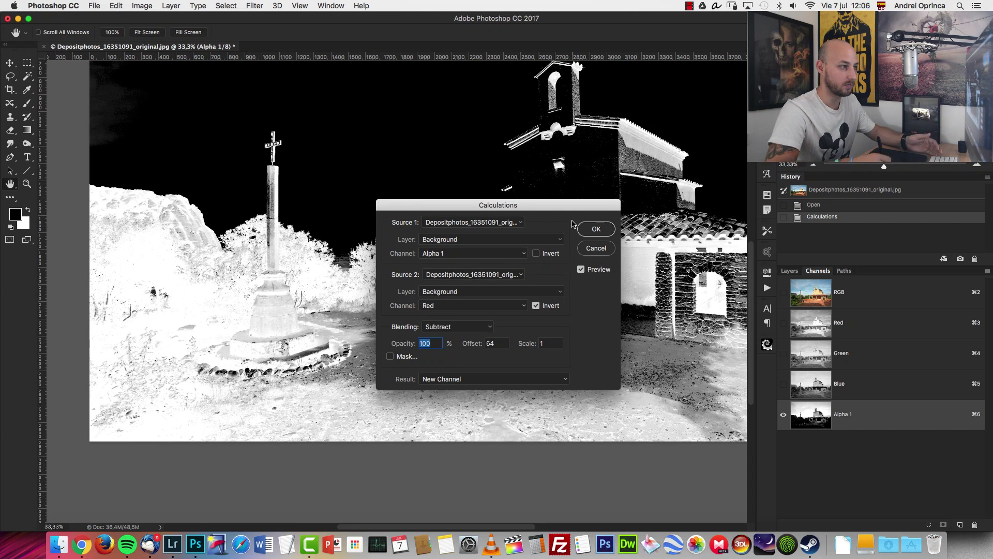
pyautogui.moveTo(565, 201); pyautogui.dragTo(572, 244)
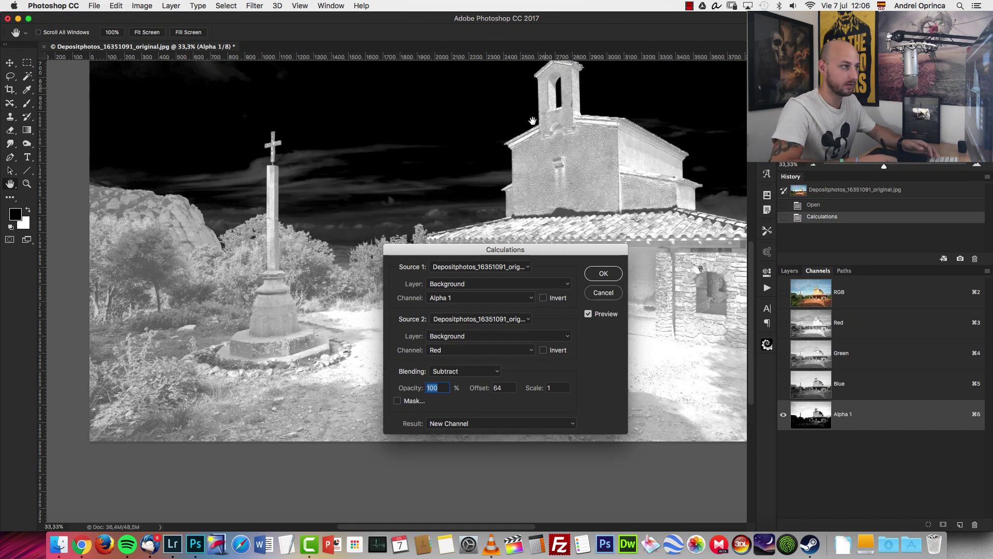
pyautogui.click(619, 293)
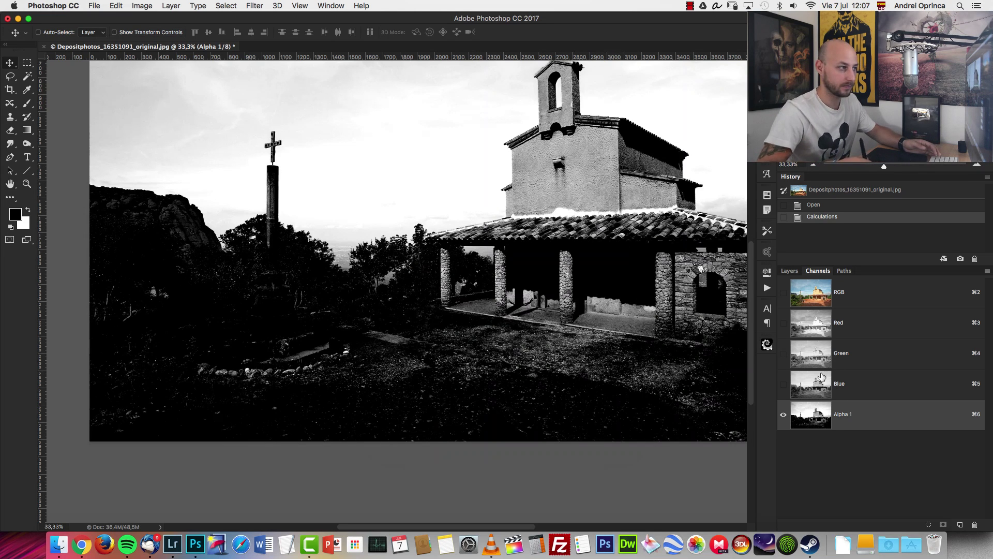
# Open Apply Image, cancel it, and open Image > Calculations instead.
pyautogui.click(142, 5)
pyautogui.moveTo(182, 35)
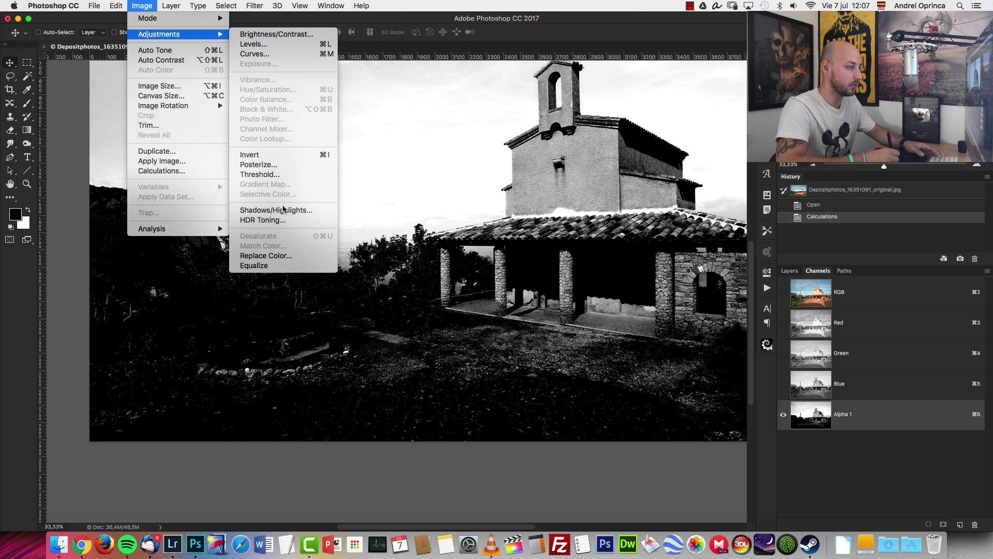
pyautogui.click(189, 161)
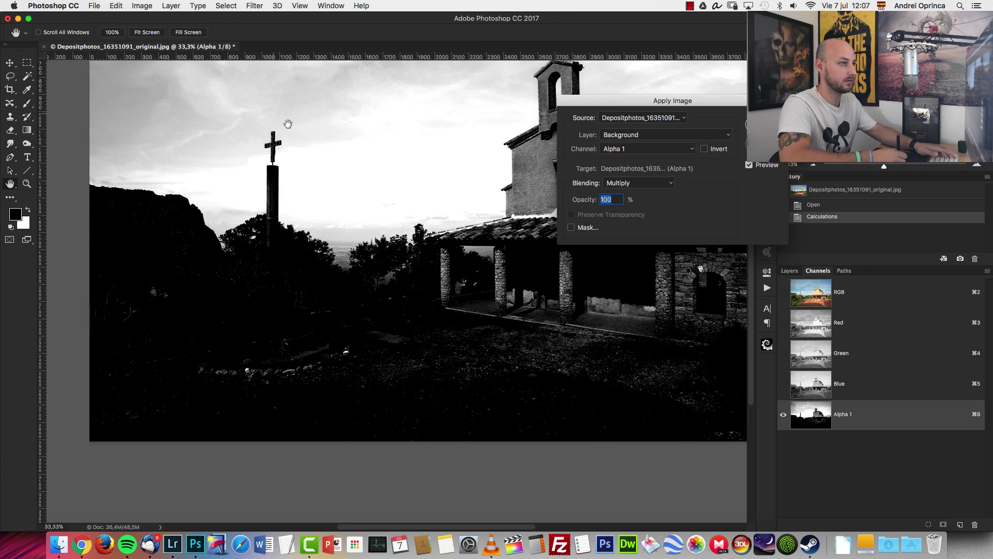
pyautogui.press('Escape')
pyautogui.click(142, 6)
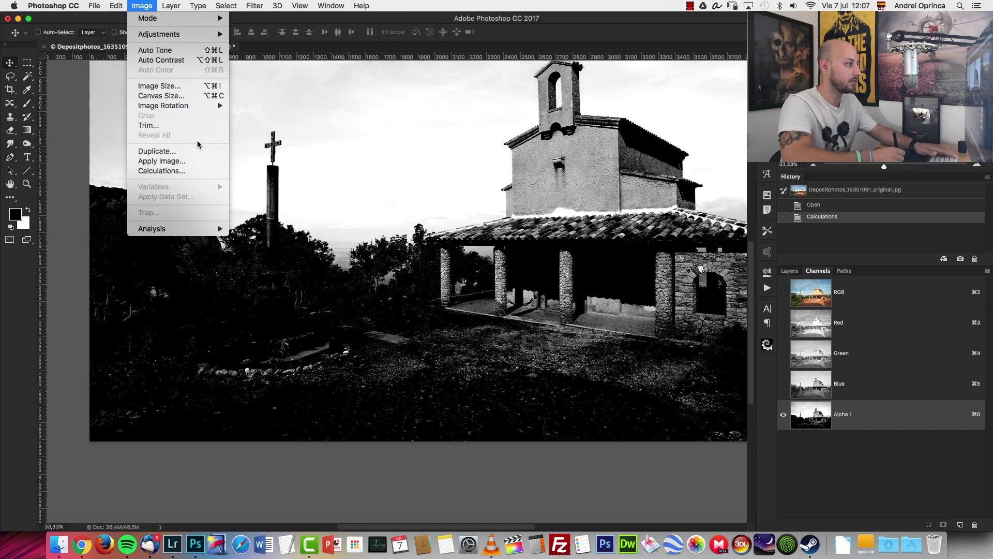
pyautogui.click(184, 171)
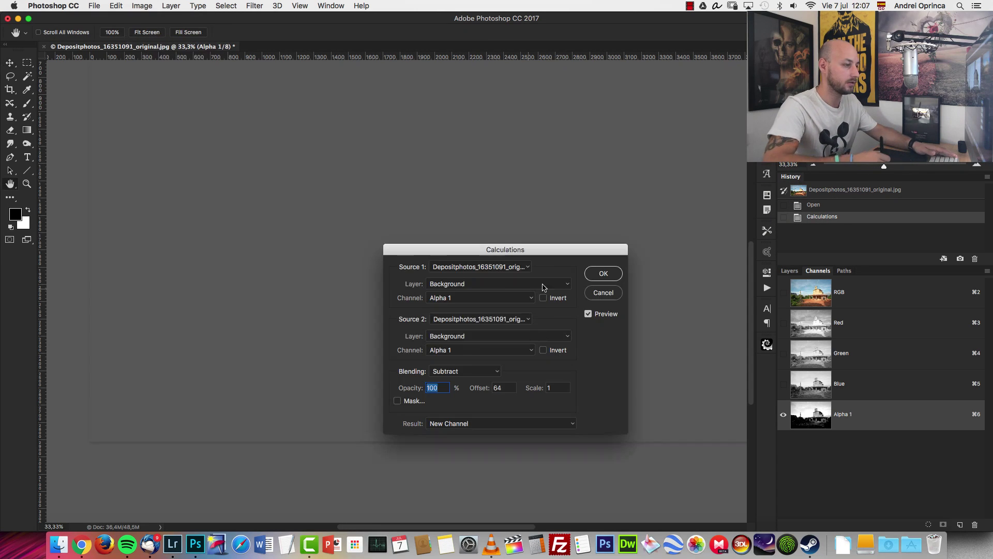
# Blend Alpha 1 with itself in Soft Light and create the new Alpha 2 channel.
pyautogui.click(486, 376)
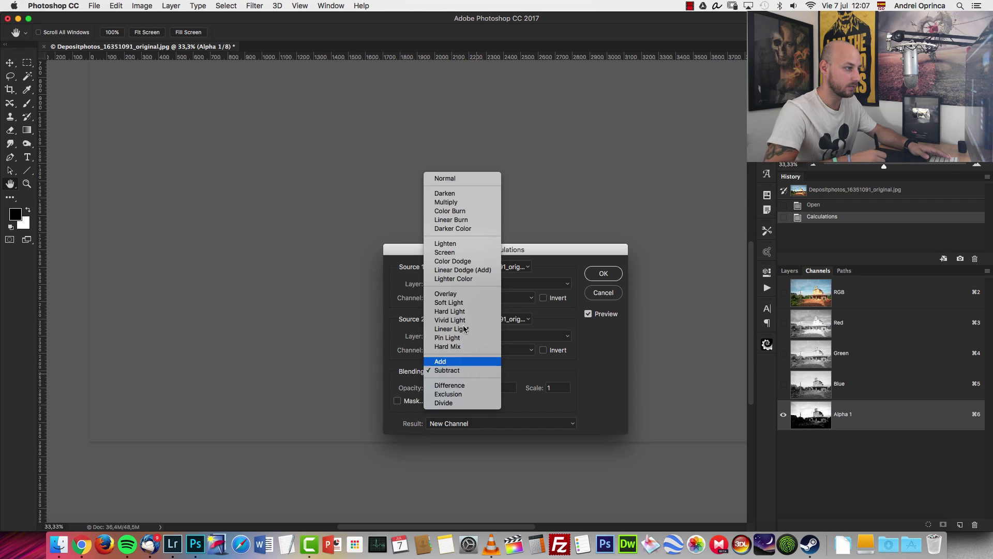
pyautogui.click(466, 201)
pyautogui.click(475, 350)
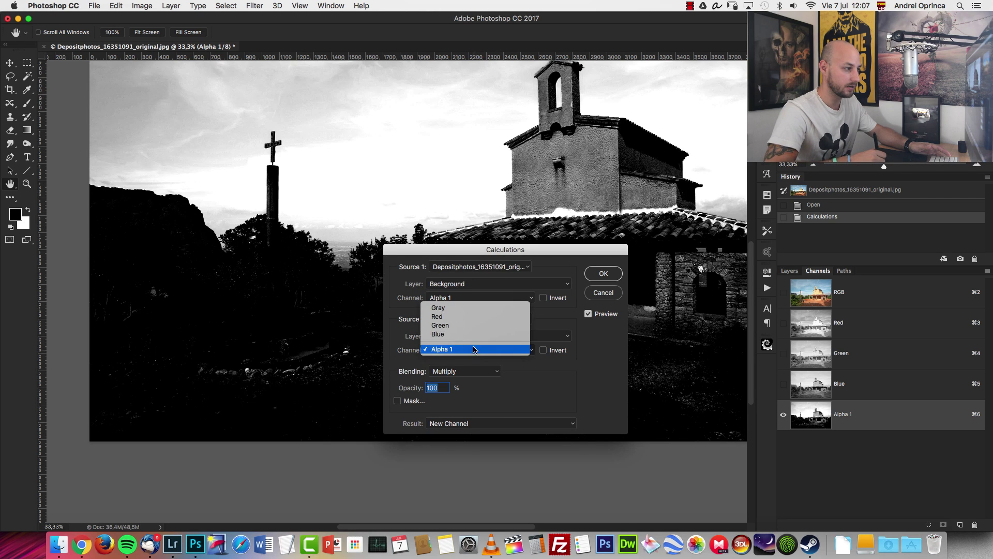
pyautogui.click(477, 349)
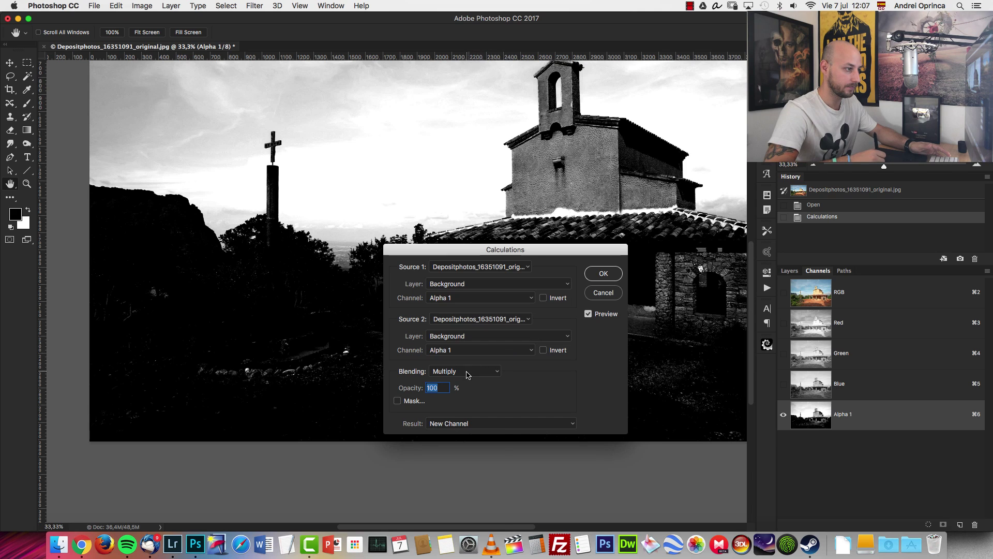
pyautogui.click(470, 371)
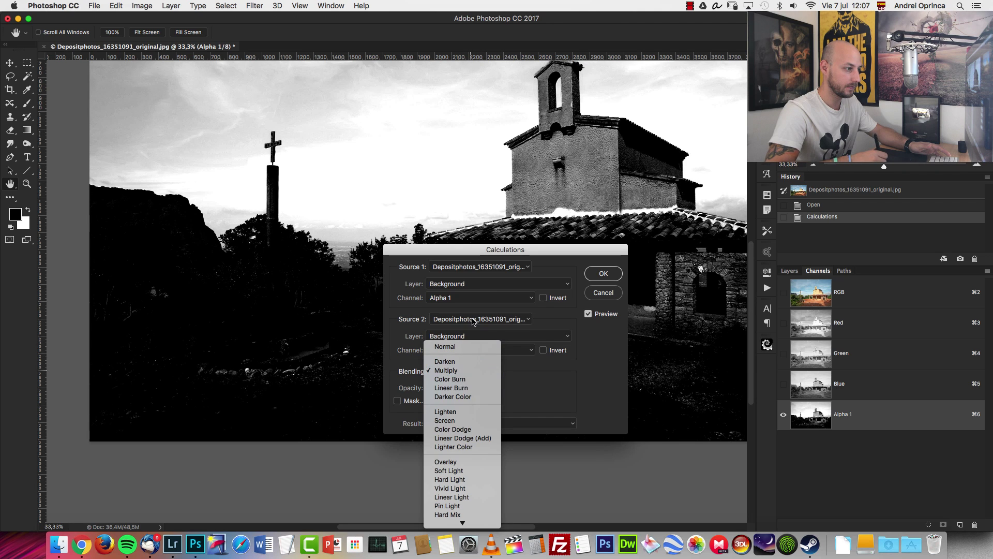
pyautogui.click(468, 470)
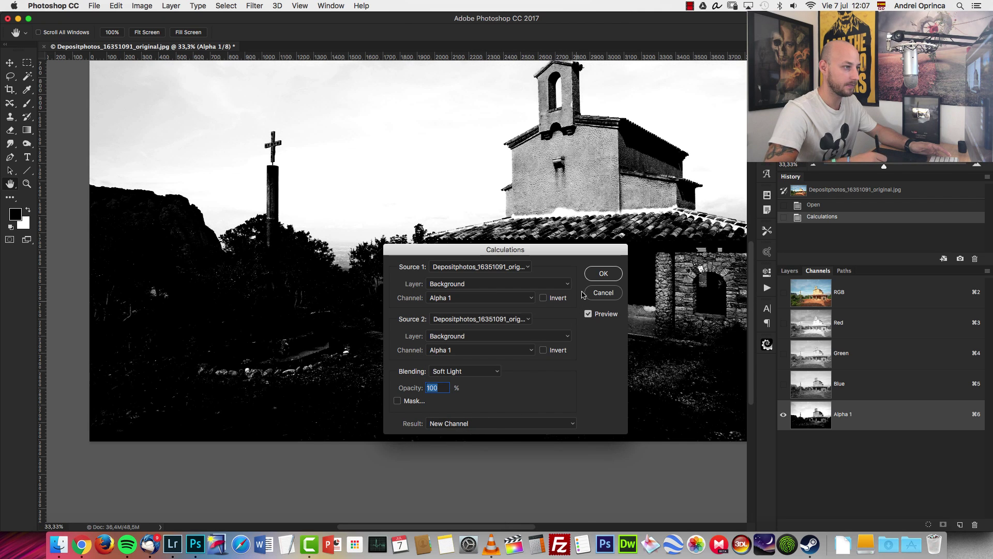
pyautogui.click(602, 274)
pyautogui.moveTo(587, 273); pyautogui.dragTo(476, 351)
# Zoom in and pan across Alpha 2 to inspect the church's roof edge and upper walls.
pyautogui.moveTo(634, 329); pyautogui.dragTo(464, 334)
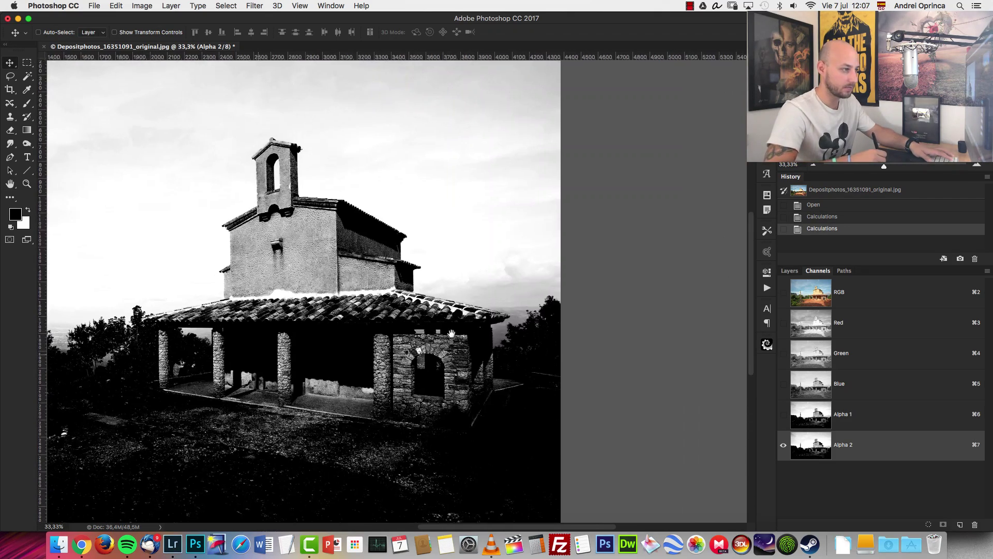
pyautogui.press('super+1')
pyautogui.hscroll(5, 558, 357)
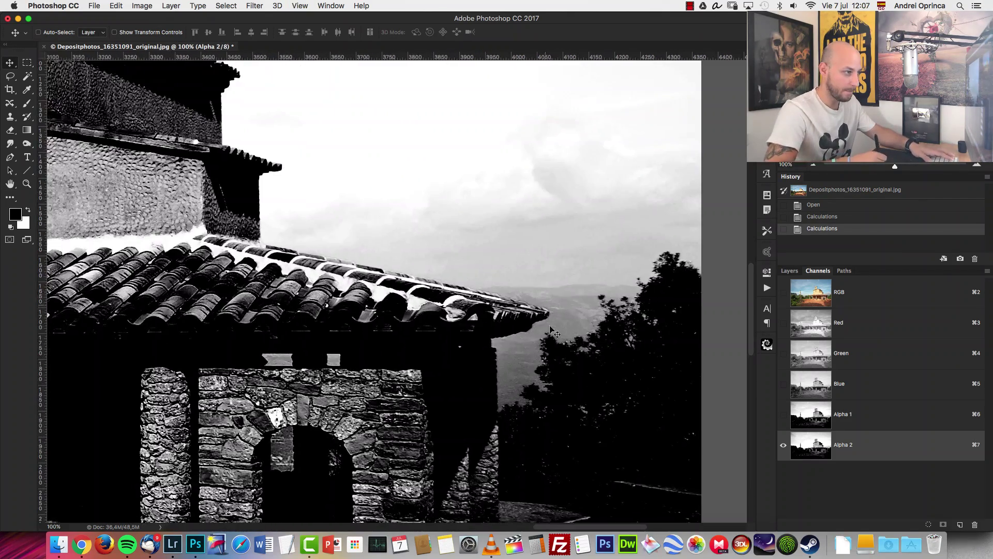
pyautogui.moveTo(479, 281); pyautogui.dragTo(595, 287)
pyautogui.moveTo(550, 250); pyautogui.dragTo(598, 324)
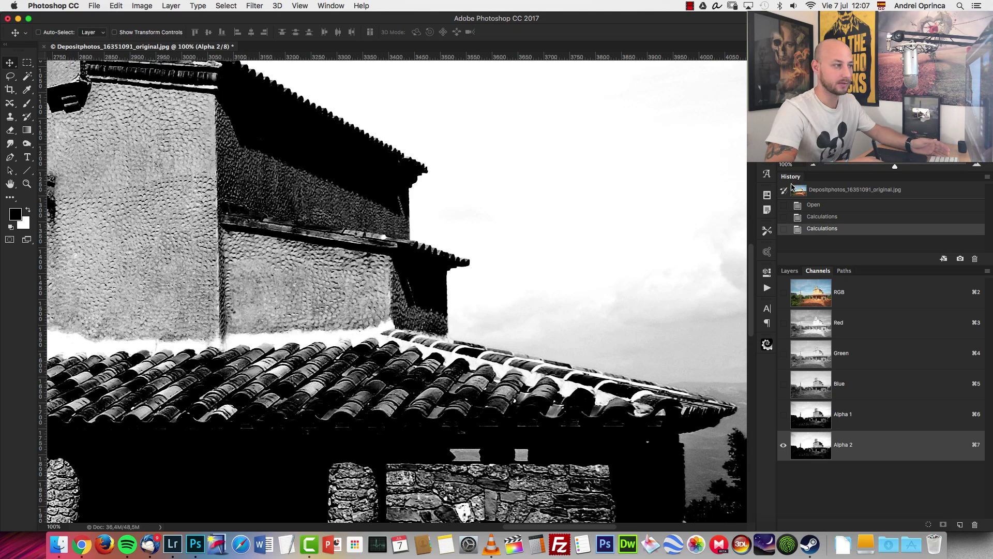
pyautogui.press('super+minus')
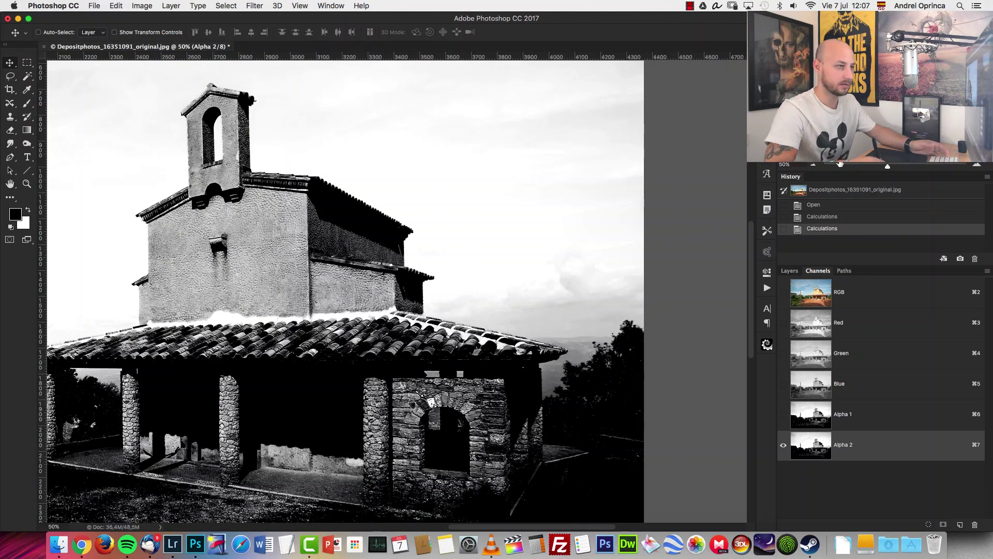
pyautogui.click(813, 165)
pyautogui.click(813, 165)
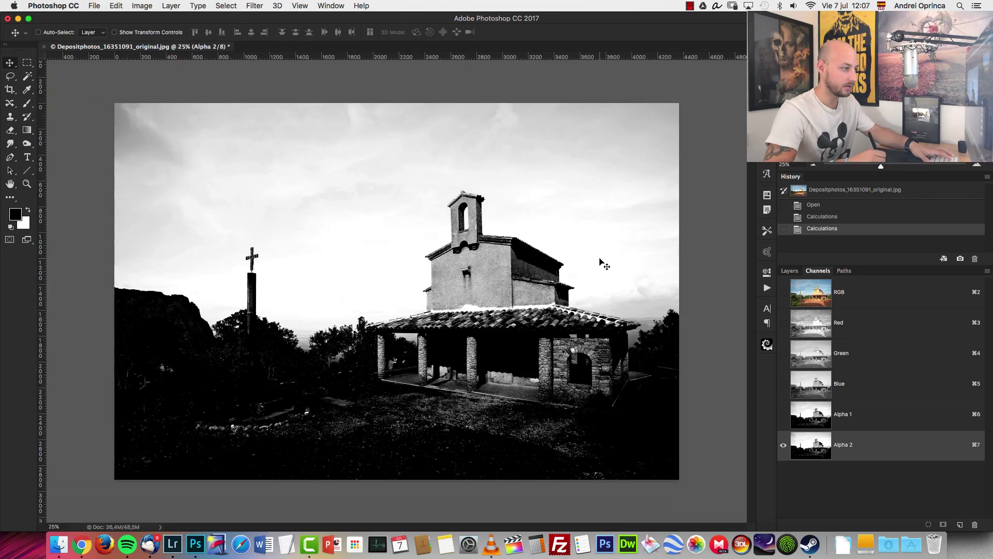
# Apply Levels to Alpha 2 with the white input dragged from 255 to about 202.
pyautogui.press('super+l')
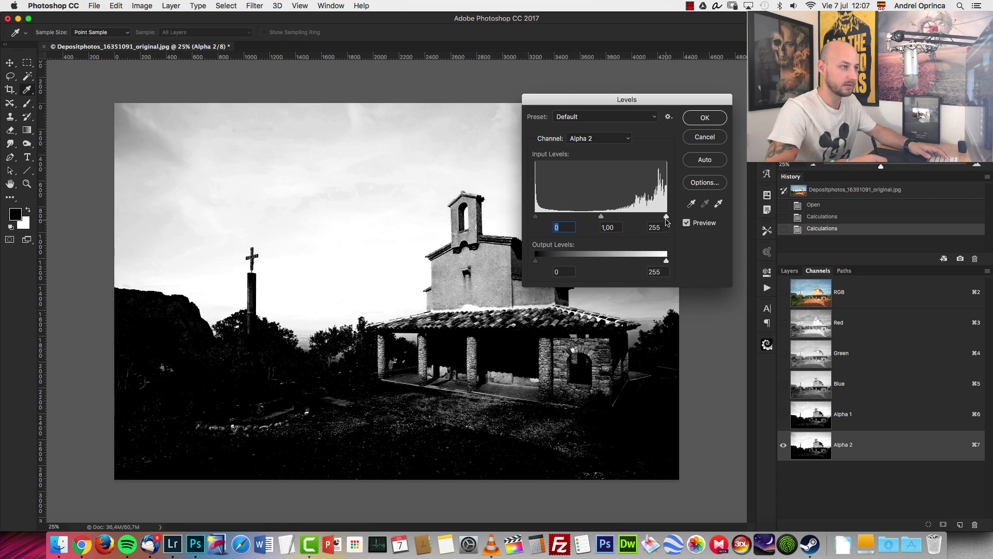
pyautogui.moveTo(666, 217); pyautogui.dragTo(596, 219)
pyautogui.click(704, 117)
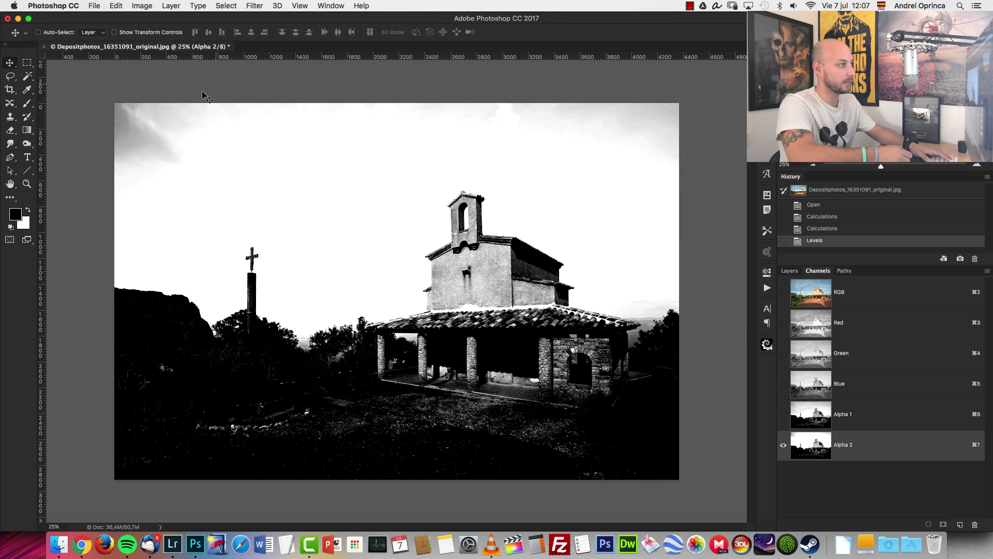
# Set up a soft Brush: size 400, 0% hardness, Overlay blend mode.
pyautogui.click(28, 104)
pyautogui.press('[')
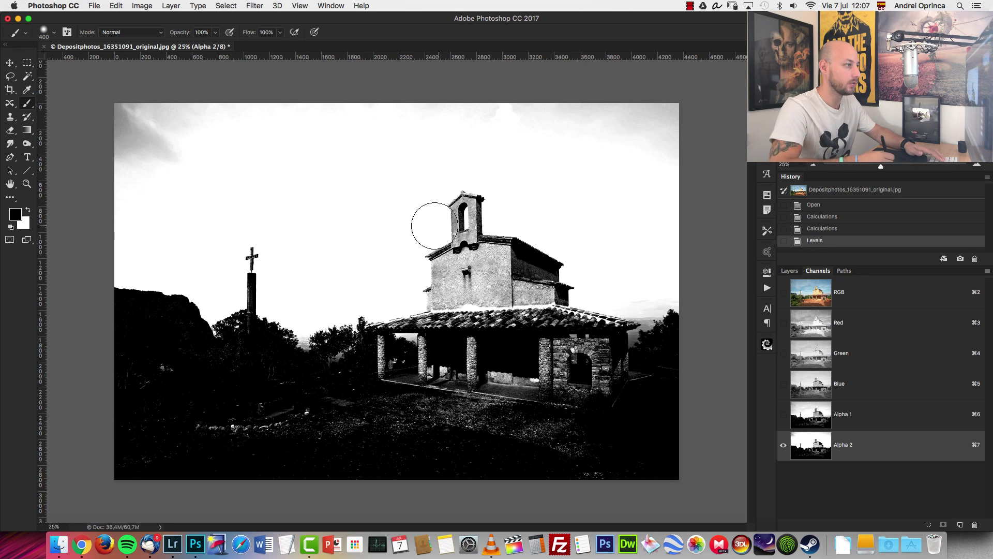
pyautogui.rightClick(437, 197)
pyautogui.moveTo(506, 246); pyautogui.dragTo(489, 245)
pyautogui.click(871, 445)
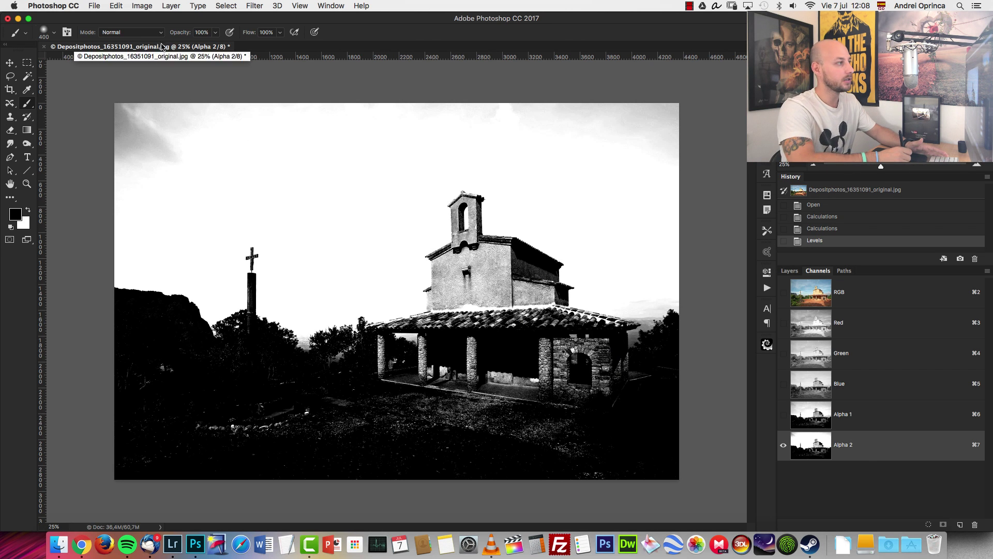
pyautogui.click(145, 32)
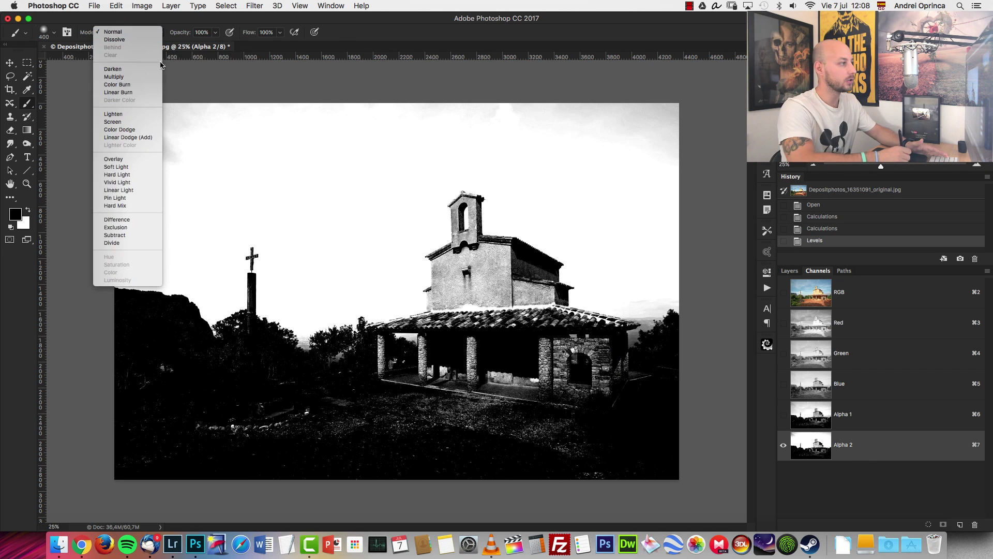
pyautogui.click(124, 160)
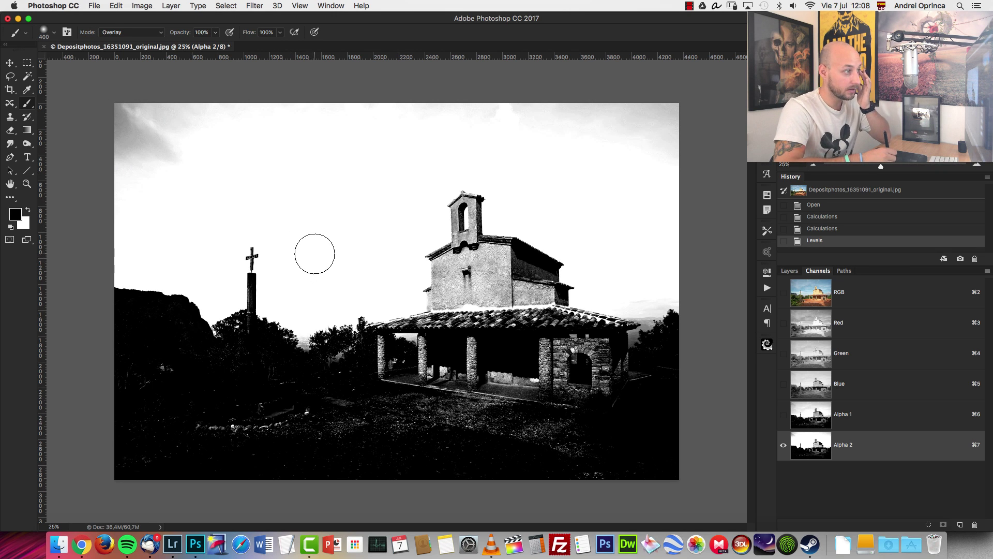
# Zoom to 66.67% on the treeline by the cross, try a 150-px stroke, then undo it.
pyautogui.click(977, 165)
pyautogui.click(977, 165)
pyautogui.moveTo(618, 385); pyautogui.dragTo(737, 235)
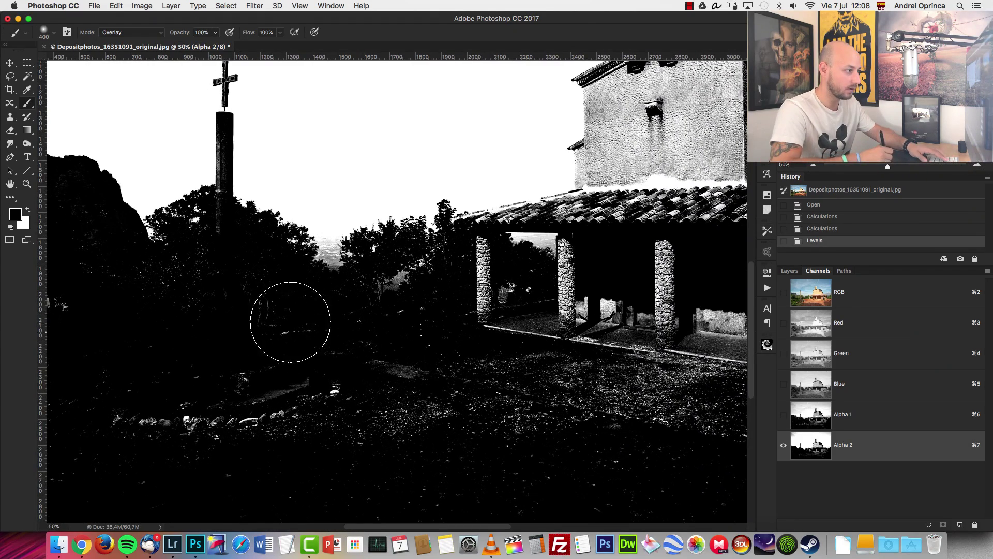
pyautogui.press('[')
pyautogui.press('[')
pyautogui.press('[')
pyautogui.press('[')
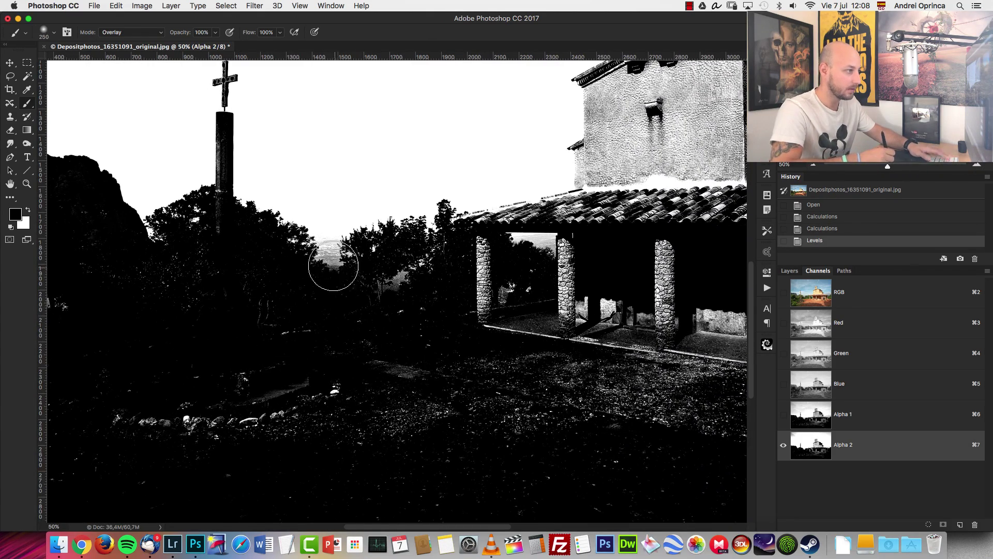
pyautogui.click(978, 165)
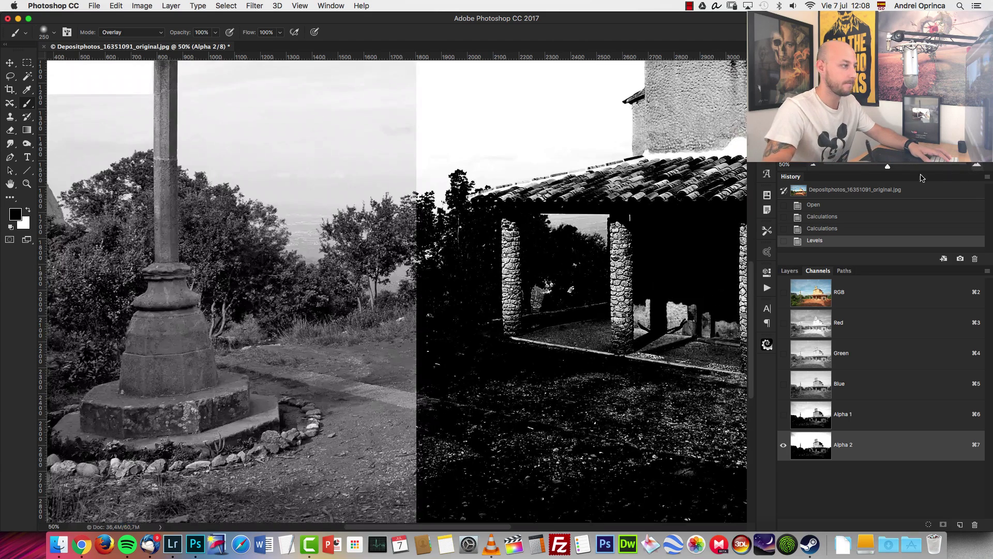
pyautogui.press('[')
pyautogui.press('[')
pyautogui.press('[')
pyautogui.moveTo(383, 267)
pyautogui.mouseDown()
pyautogui.moveTo(364, 261)
pyautogui.moveTo(373, 259)
pyautogui.moveTo(362, 264)
pyautogui.moveTo(367, 279)
pyautogui.mouseUp()
pyautogui.press('super+z')
# With white as foreground and a 100-px brush, paint over the sky gaps between the trees.
pyautogui.press('x')
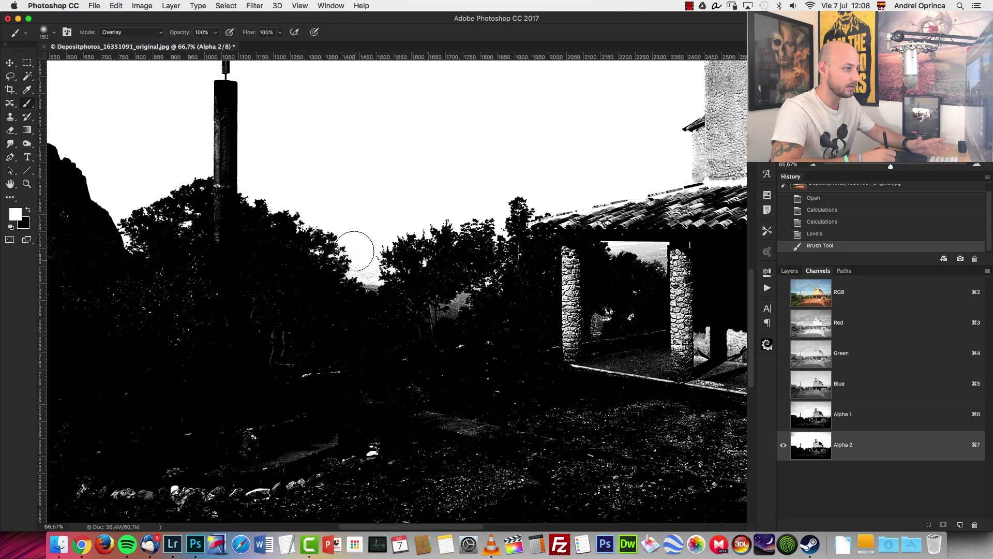
pyautogui.press('[')
pyautogui.press('[')
pyautogui.press('[')
pyautogui.moveTo(461, 304)
pyautogui.mouseDown()
pyautogui.moveTo(432, 318)
pyautogui.moveTo(448, 314)
pyautogui.mouseUp()
pyautogui.click(448, 313)
pyautogui.moveTo(529, 286); pyautogui.dragTo(391, 325)
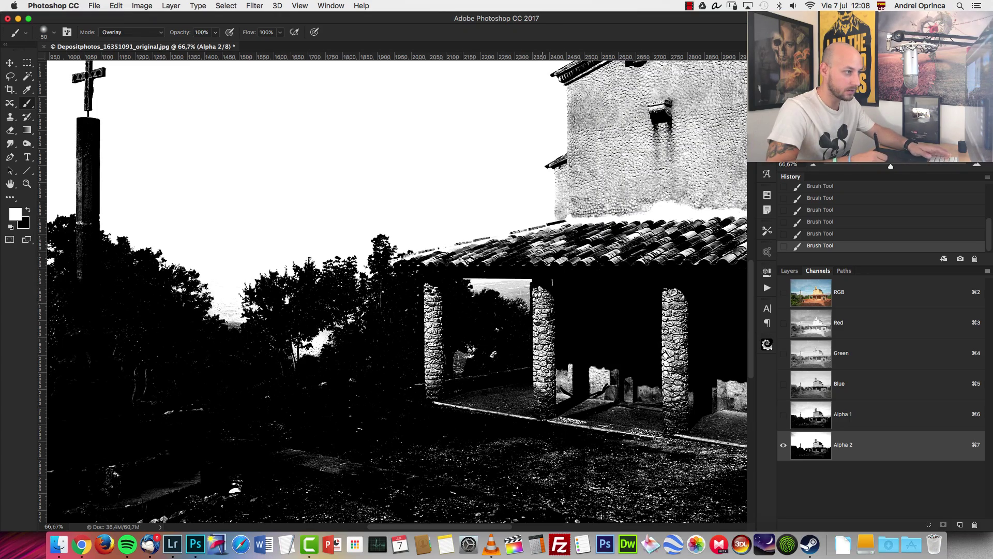
# At 300% zoom, whiten the right edge of the porch opening with a 25-px brush.
pyautogui.click(977, 166)
pyautogui.click(977, 166)
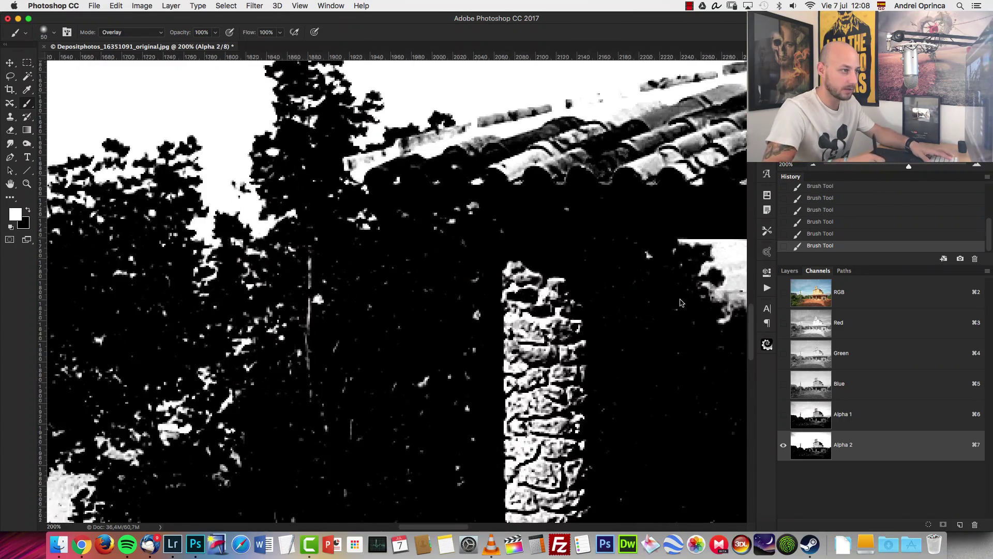
pyautogui.click(978, 166)
pyautogui.press('[')
pyautogui.press('[')
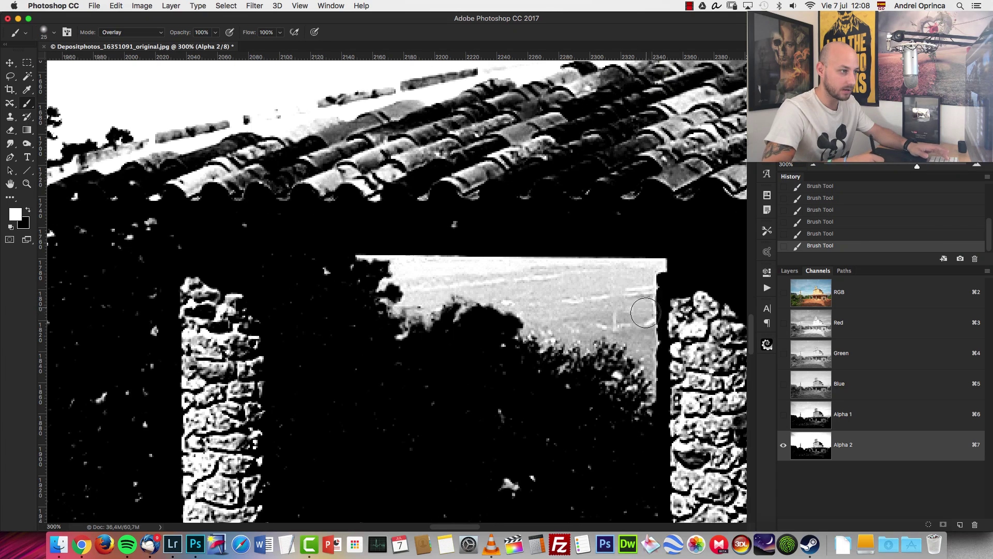
pyautogui.moveTo(642, 297)
pyautogui.mouseDown()
pyautogui.moveTo(645, 396)
pyautogui.moveTo(586, 321)
pyautogui.moveTo(566, 349)
pyautogui.moveTo(636, 294)
pyautogui.moveTo(579, 276)
pyautogui.moveTo(591, 266)
pyautogui.moveTo(405, 259)
pyautogui.moveTo(425, 295)
pyautogui.moveTo(410, 325)
pyautogui.moveTo(560, 335)
pyautogui.moveTo(582, 317)
pyautogui.moveTo(640, 324)
pyautogui.moveTo(647, 352)
pyautogui.mouseUp()
pyautogui.press(']')
pyautogui.press(']')
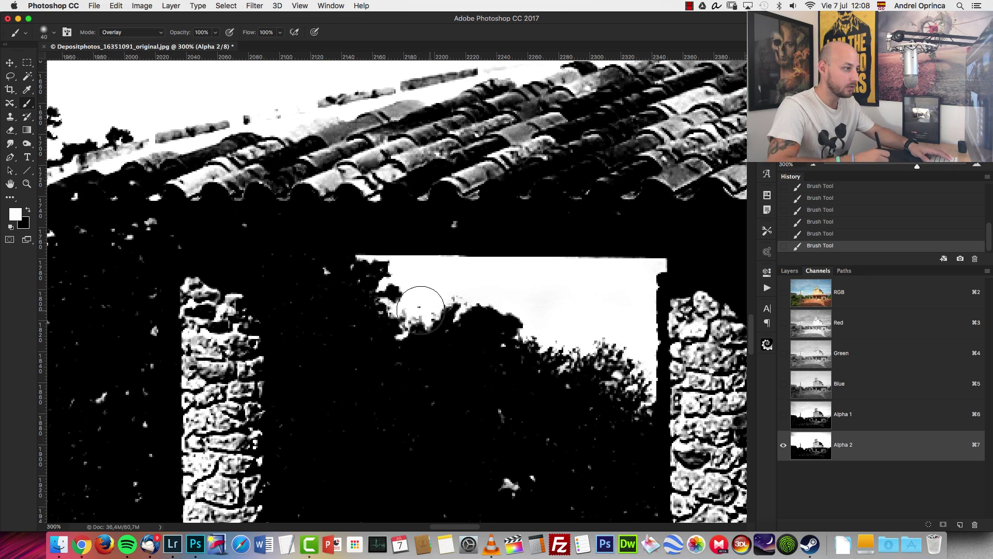
# At 100% zoom, whiten the sky around the treetops with a 70-px brush.
pyautogui.click(814, 165)
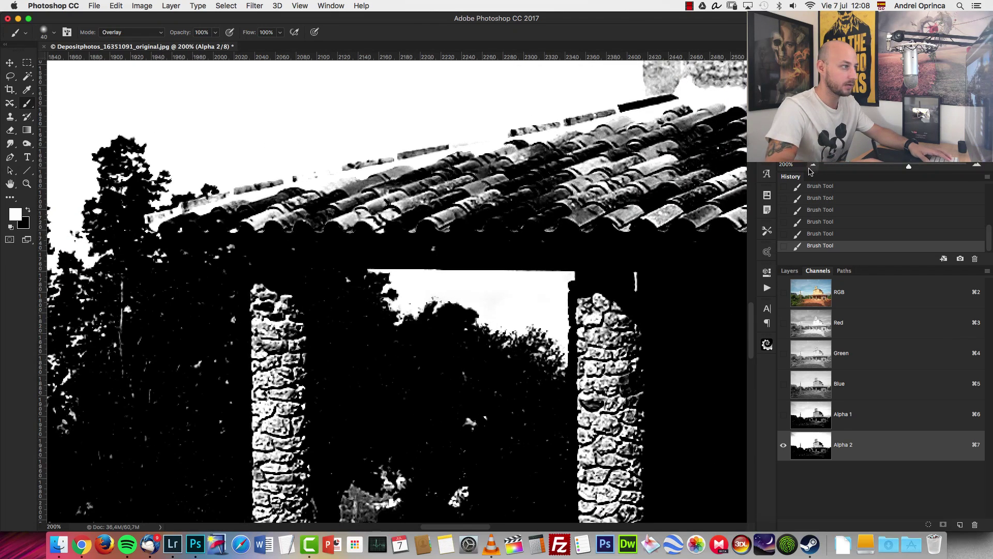
pyautogui.click(814, 164)
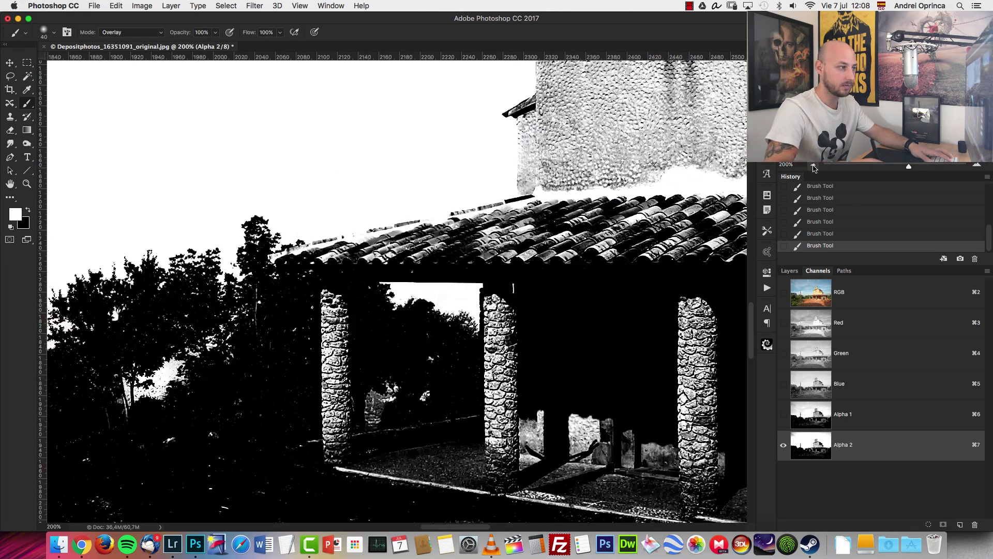
pyautogui.moveTo(654, 336)
pyautogui.mouseDown()
pyautogui.moveTo(572, 295)
pyautogui.moveTo(644, 291)
pyautogui.moveTo(550, 277)
pyautogui.mouseUp()
pyautogui.press('[')
pyautogui.press('[')
pyautogui.press('[')
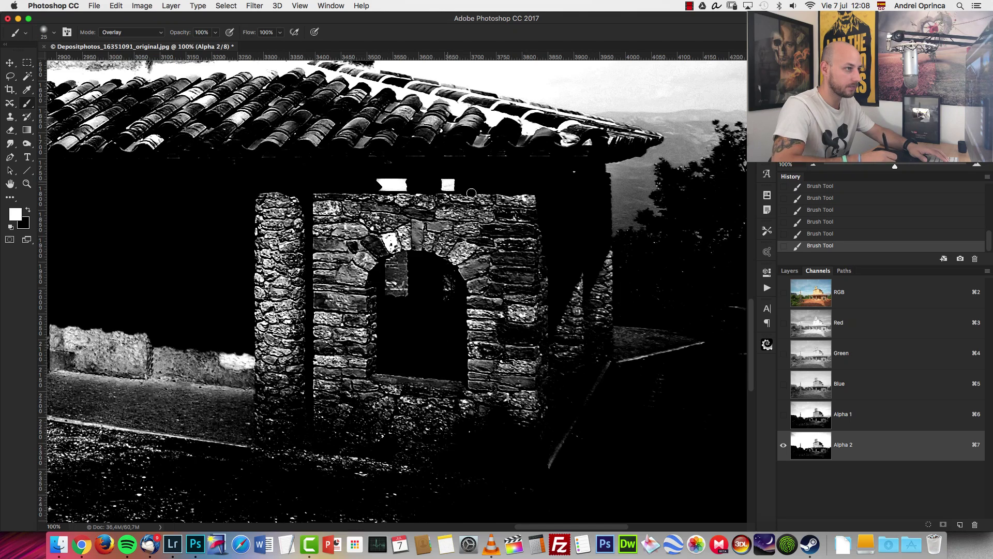
pyautogui.moveTo(703, 139)
pyautogui.mouseDown()
pyautogui.moveTo(498, 272)
pyautogui.moveTo(488, 299)
pyautogui.moveTo(498, 300)
pyautogui.moveTo(476, 265)
pyautogui.moveTo(525, 231)
pyautogui.moveTo(606, 218)
pyautogui.moveTo(638, 150)
pyautogui.moveTo(600, 153)
pyautogui.moveTo(506, 197)
pyautogui.moveTo(579, 195)
pyautogui.moveTo(513, 191)
pyautogui.moveTo(587, 212)
pyautogui.moveTo(614, 171)
pyautogui.moveTo(657, 165)
pyautogui.moveTo(600, 189)
pyautogui.mouseUp()
pyautogui.press(']')
pyautogui.press(']')
pyautogui.press(']')
pyautogui.press(']')
pyautogui.press(']')
pyautogui.press(']')
pyautogui.press(']')
pyautogui.moveTo(537, 136); pyautogui.dragTo(638, 252)
# Zoom out to 33.33% and paint the grey sky at the top-left white with a larger brush.
pyautogui.click(814, 165)
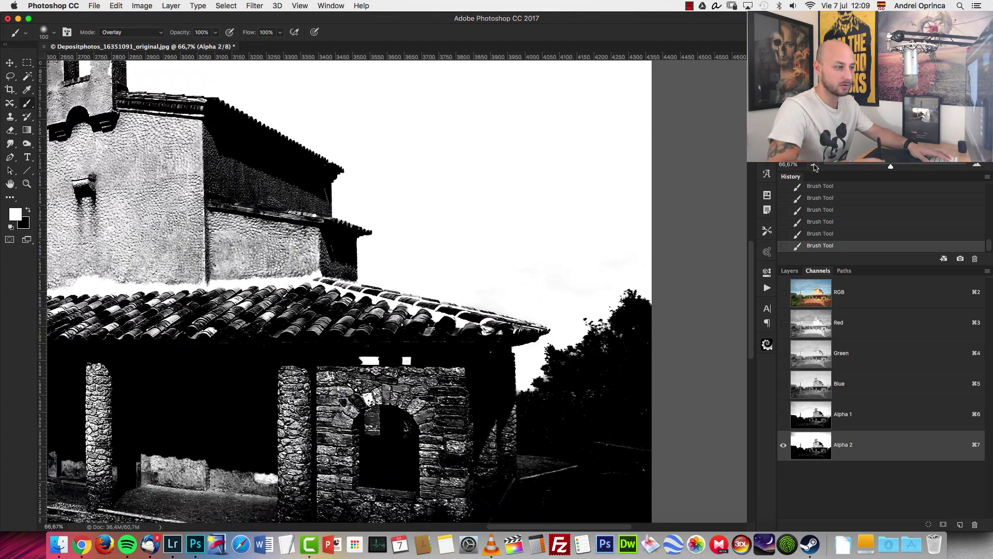
pyautogui.click(814, 165)
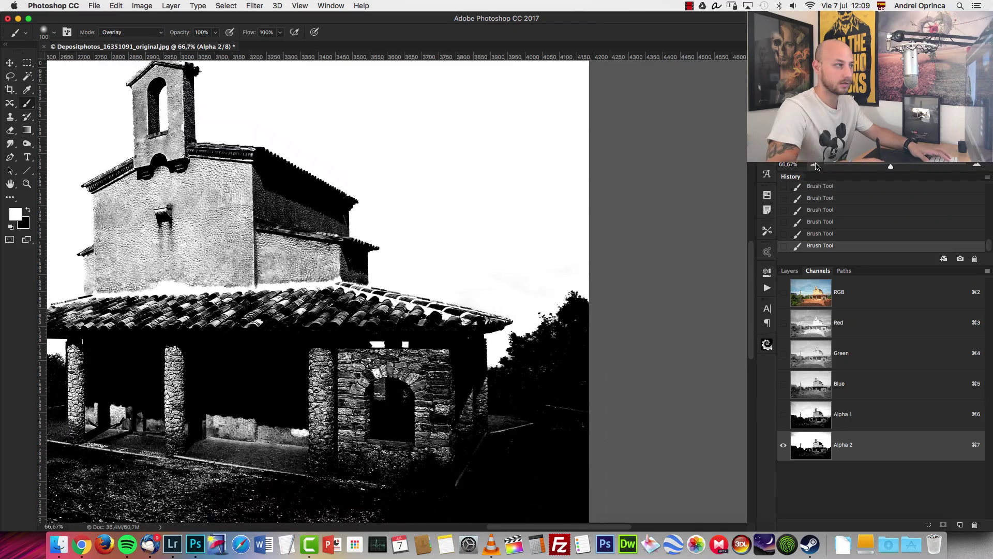
pyautogui.moveTo(649, 207)
pyautogui.mouseDown()
pyautogui.moveTo(570, 189)
pyautogui.moveTo(633, 190)
pyautogui.moveTo(515, 339)
pyautogui.mouseUp()
pyautogui.press(']')
pyautogui.press(']')
pyautogui.press(']')
pyautogui.press(']')
pyautogui.press(']')
pyautogui.press(']')
pyautogui.press(']')
pyautogui.moveTo(293, 239)
pyautogui.mouseDown()
pyautogui.moveTo(279, 158)
pyautogui.moveTo(246, 222)
pyautogui.moveTo(259, 155)
pyautogui.mouseUp()
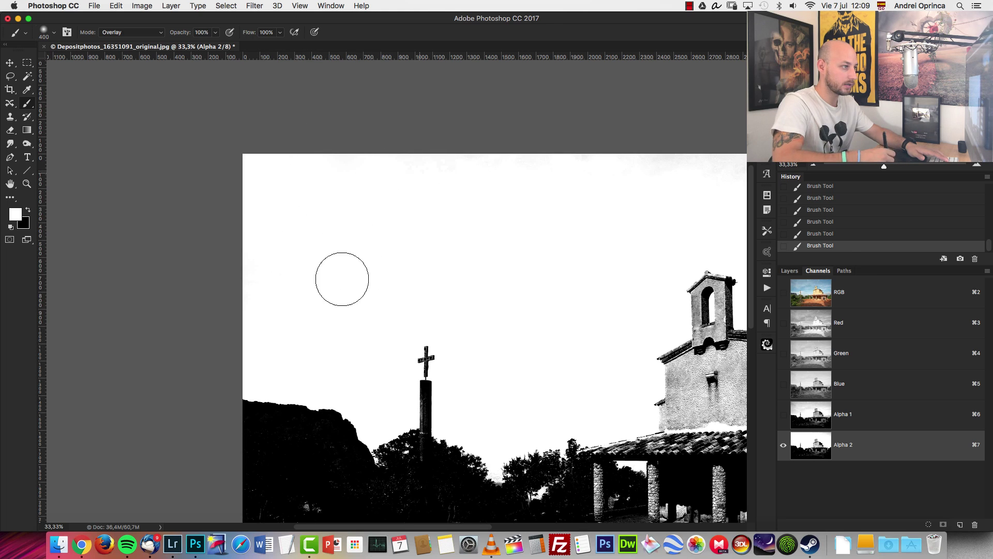
# Switch to black and paint out the grey specks on the left ground.
pyautogui.scroll(-10, 388, 277)
pyautogui.scroll(-2, 388, 277)
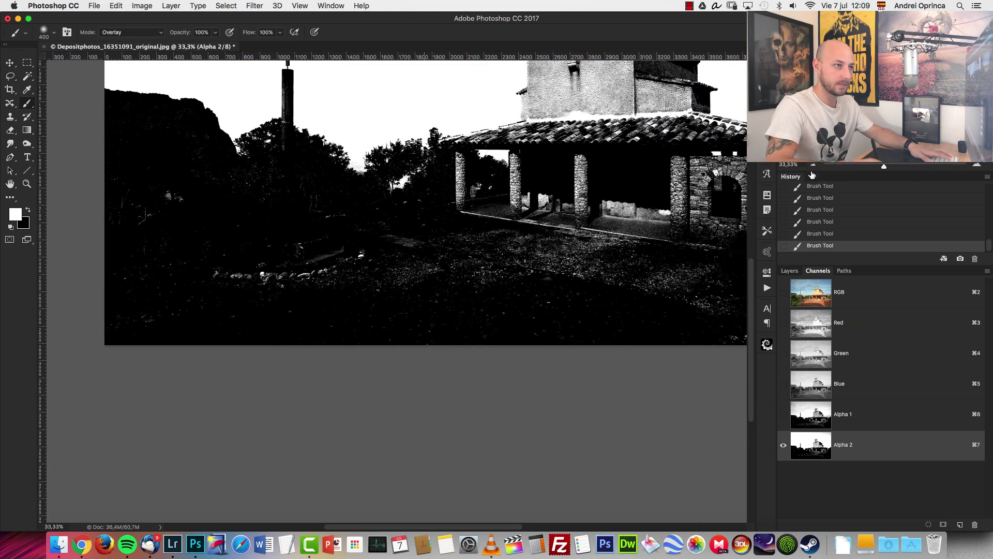
pyautogui.press('x')
pyautogui.moveTo(224, 274)
pyautogui.mouseDown()
pyautogui.moveTo(162, 247)
pyautogui.moveTo(147, 202)
pyautogui.moveTo(250, 228)
pyautogui.mouseUp()
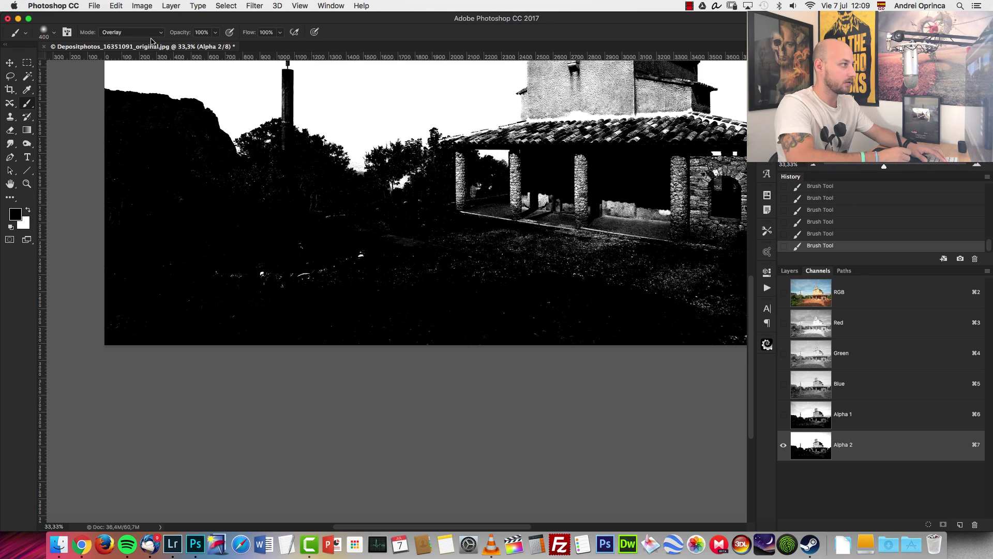
# Set the brush to Normal mode and blacken the lit ground, under-porch area and left pillar base.
pyautogui.click(151, 33)
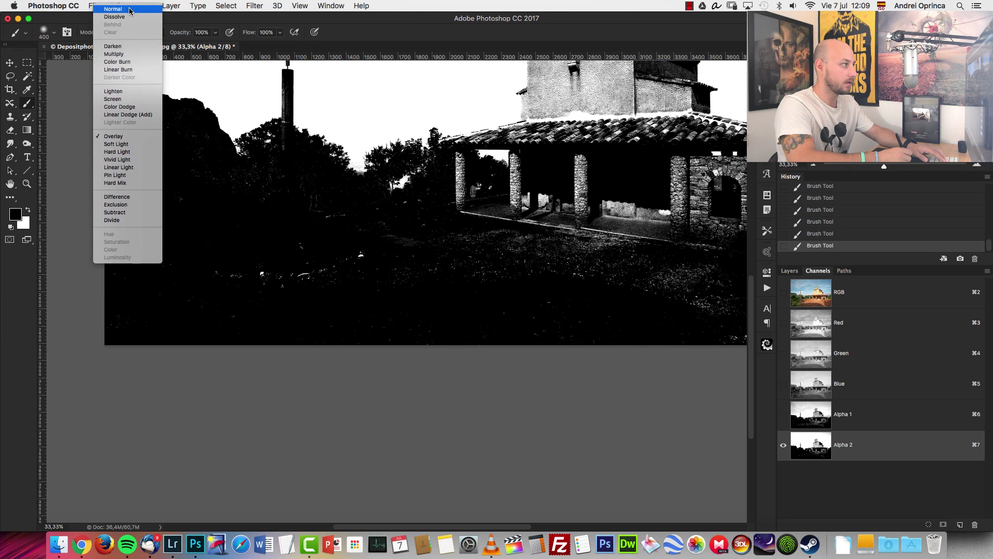
pyautogui.click(129, 10)
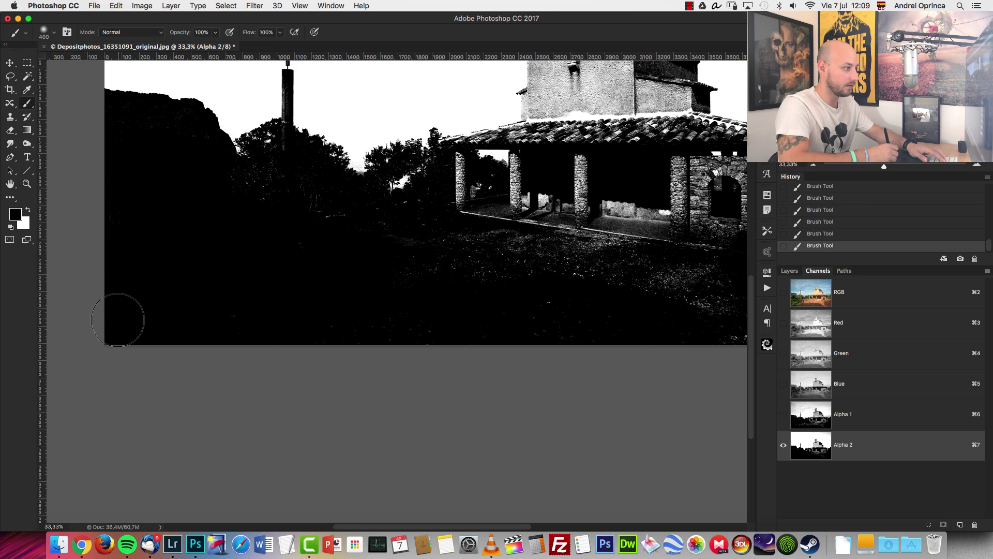
pyautogui.hscroll(10, 501, 327)
pyautogui.scroll(6, 507, 347)
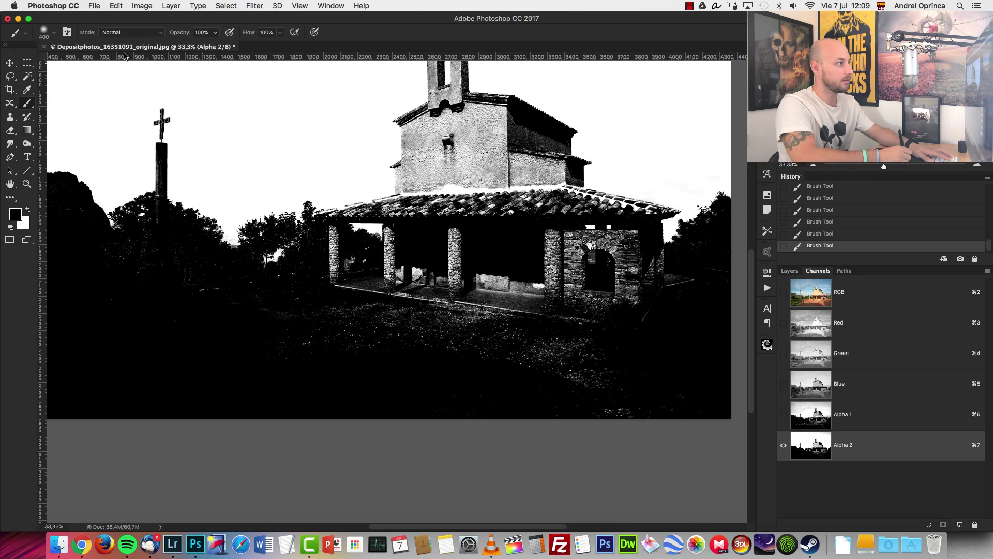
pyautogui.moveTo(528, 313)
pyautogui.mouseDown()
pyautogui.moveTo(433, 345)
pyautogui.moveTo(521, 348)
pyautogui.moveTo(543, 370)
pyautogui.moveTo(547, 406)
pyautogui.moveTo(522, 364)
pyautogui.moveTo(434, 321)
pyautogui.moveTo(365, 310)
pyautogui.moveTo(347, 327)
pyautogui.moveTo(303, 328)
pyautogui.mouseUp()
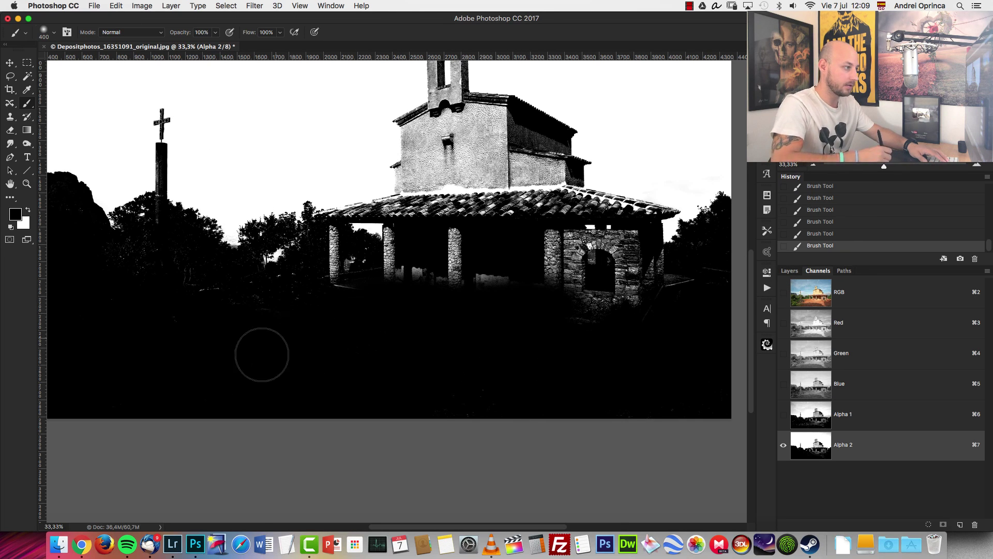
pyautogui.press('[')
pyautogui.press('[')
pyautogui.press('[')
pyautogui.press('[')
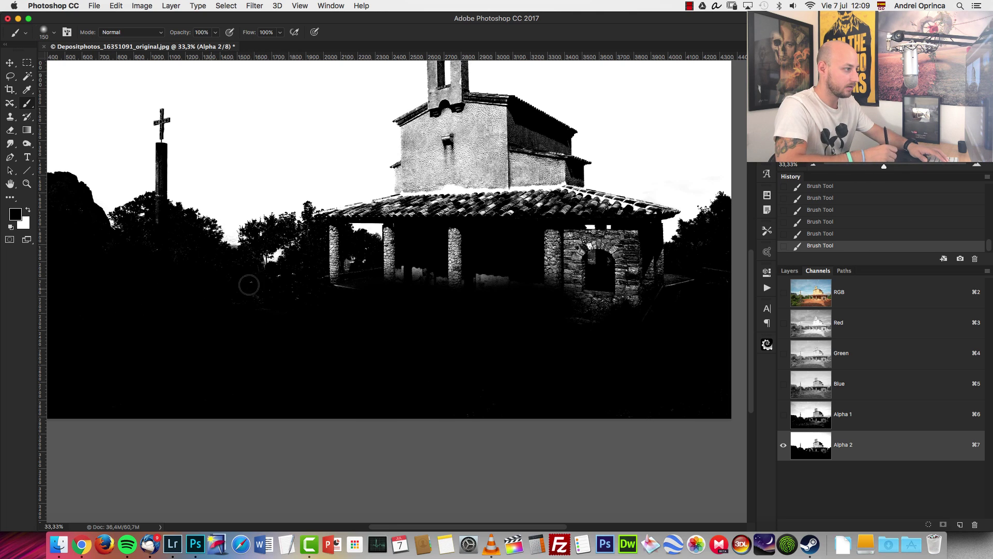
pyautogui.moveTo(237, 291); pyautogui.dragTo(356, 286)
pyautogui.hscroll(5, 538, 310)
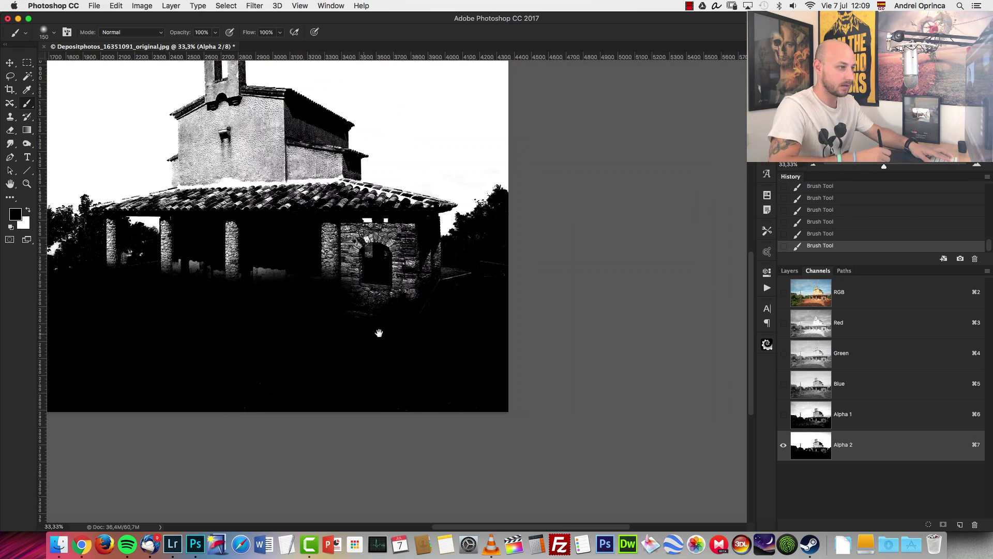
pyautogui.moveTo(454, 322)
pyautogui.mouseDown()
pyautogui.moveTo(365, 300)
pyautogui.moveTo(364, 278)
pyautogui.moveTo(371, 316)
pyautogui.moveTo(328, 268)
pyautogui.moveTo(247, 290)
pyautogui.moveTo(224, 239)
pyautogui.moveTo(230, 273)
pyautogui.moveTo(342, 222)
pyautogui.moveTo(371, 231)
pyautogui.moveTo(360, 241)
pyautogui.moveTo(370, 256)
pyautogui.moveTo(339, 254)
pyautogui.moveTo(351, 238)
pyautogui.moveTo(443, 282)
pyautogui.moveTo(343, 304)
pyautogui.moveTo(331, 287)
pyautogui.moveTo(343, 255)
pyautogui.moveTo(430, 255)
pyautogui.moveTo(489, 225)
pyautogui.mouseUp()
pyautogui.hotkey('ctrl', 'z')
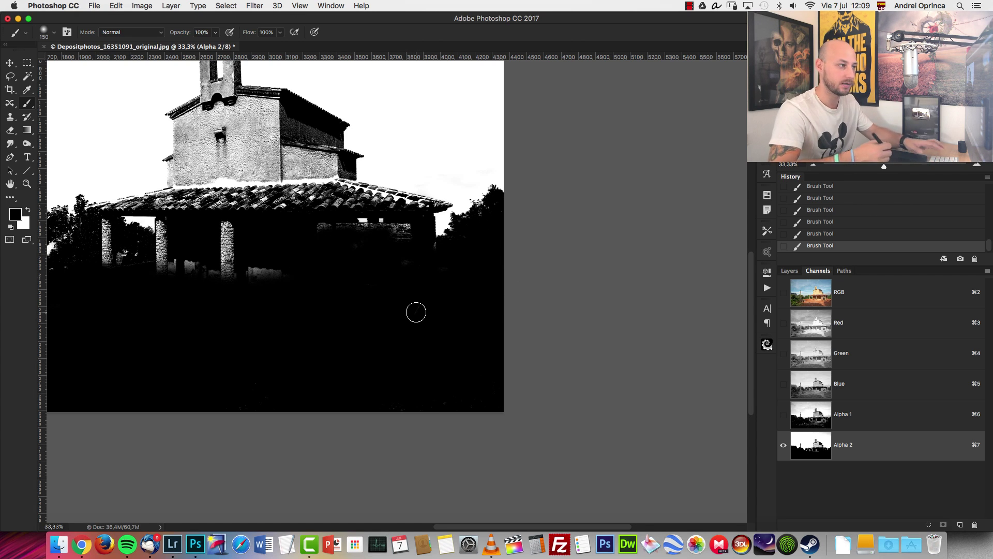
# Paint the roof, porch, church walls and remaining roof edges solid black with a smaller brush.
pyautogui.moveTo(432, 272)
pyautogui.mouseDown()
pyautogui.moveTo(523, 291)
pyautogui.moveTo(585, 340)
pyautogui.mouseUp()
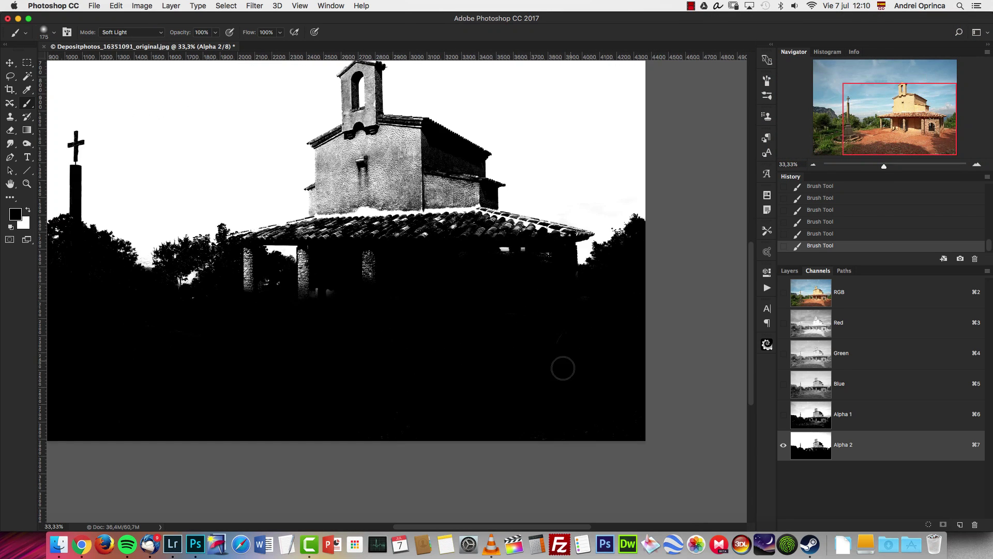
pyautogui.hotkey('shift', 'alt', 'n')
pyautogui.press('[')
pyautogui.press('[')
pyautogui.press('[')
pyautogui.press('[')
pyautogui.press('[')
pyautogui.press('[')
pyautogui.moveTo(563, 368)
pyautogui.mouseDown()
pyautogui.moveTo(321, 262)
pyautogui.moveTo(554, 261)
pyautogui.moveTo(405, 215)
pyautogui.moveTo(244, 238)
pyautogui.moveTo(590, 233)
pyautogui.moveTo(403, 103)
pyautogui.mouseUp()
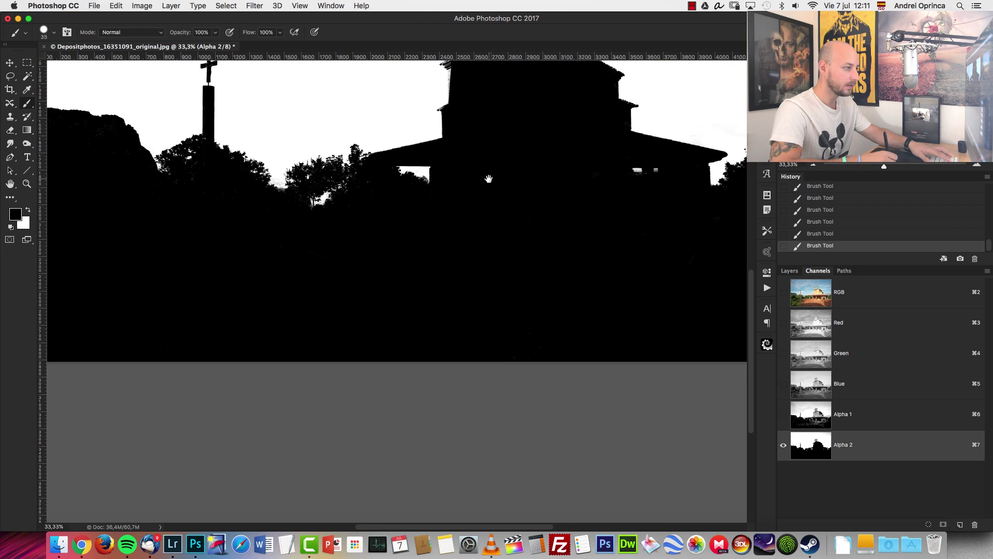
pyautogui.moveTo(487, 222); pyautogui.dragTo(493, 348)
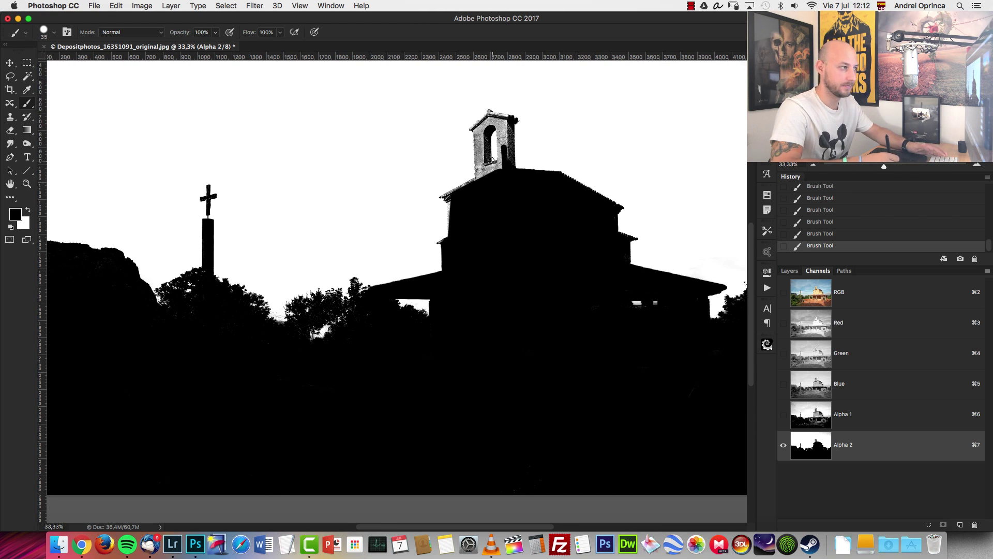
# Return to the RGB view, then show Alpha 2 alone and pick the Eyedropper tool.
pyautogui.click(840, 290)
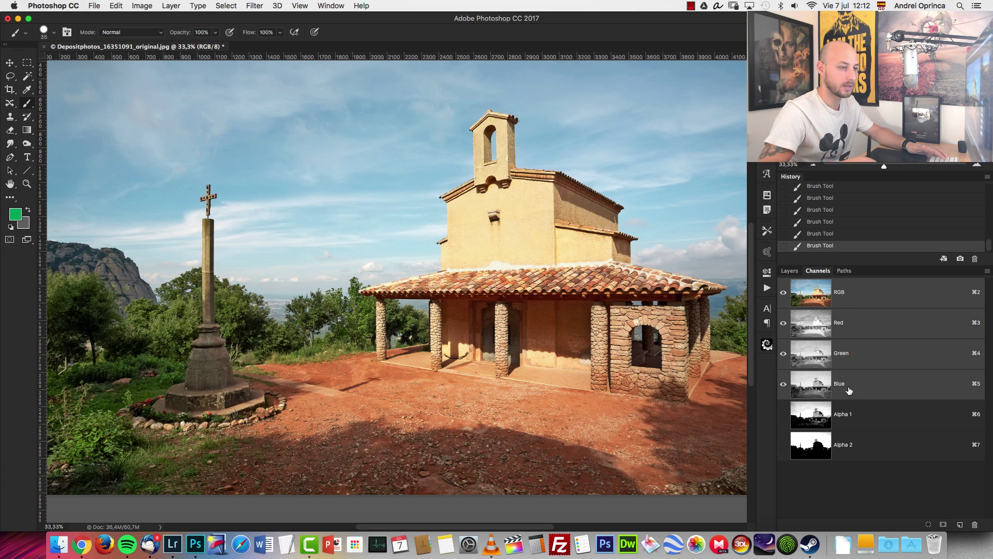
pyautogui.click(877, 441)
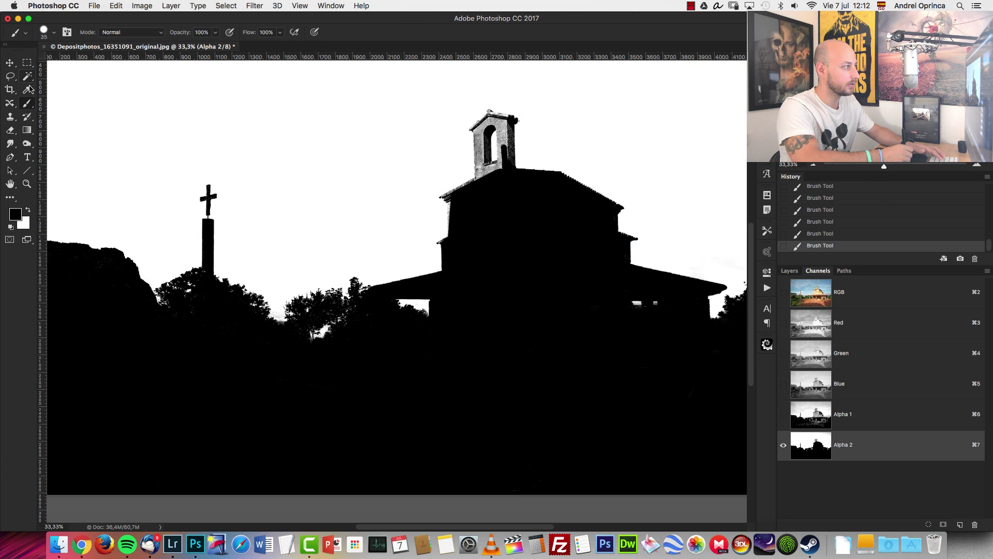
pyautogui.moveTo(30, 89); pyautogui.dragTo(76, 88)
pyautogui.hscroll(1, 397, 277)
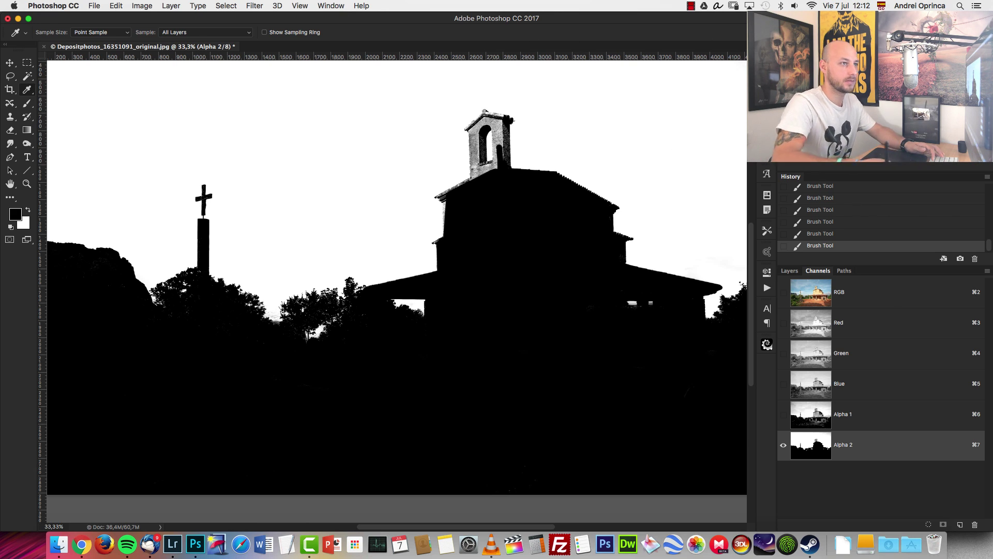
pyautogui.click(330, 5)
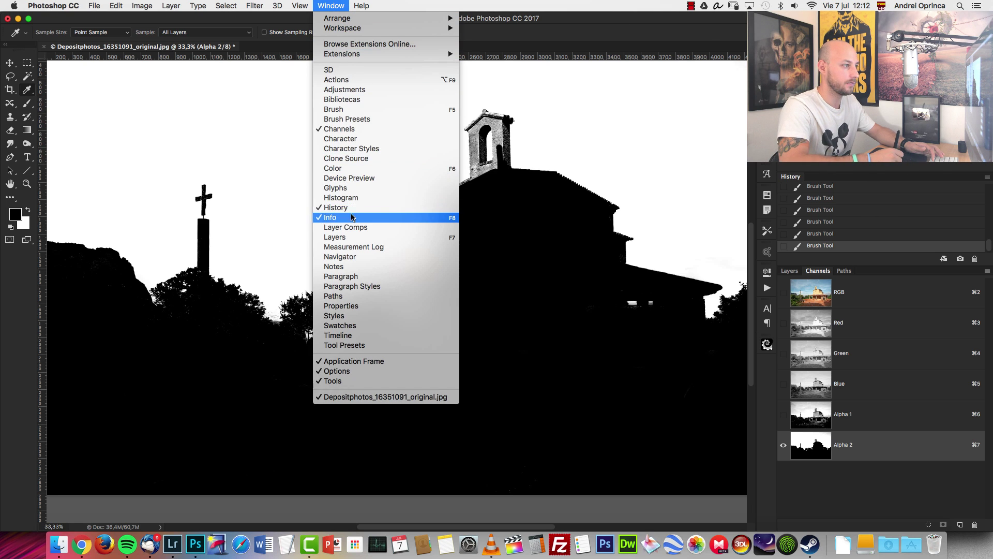
pyautogui.click(604, 11)
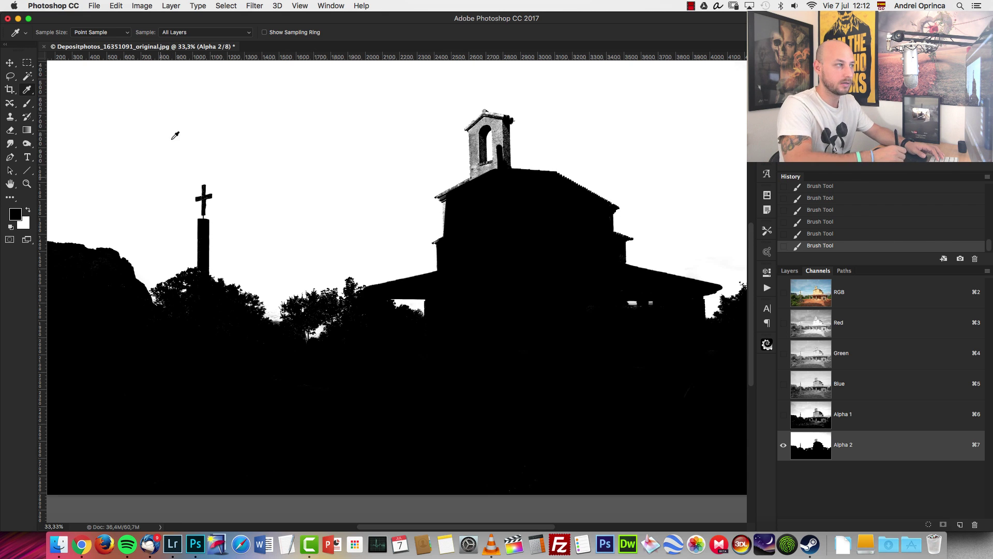
# Pan across the Alpha 2 mask to inspect the edges of the black church silhouette.
pyautogui.hscroll(-5, 336, 197)
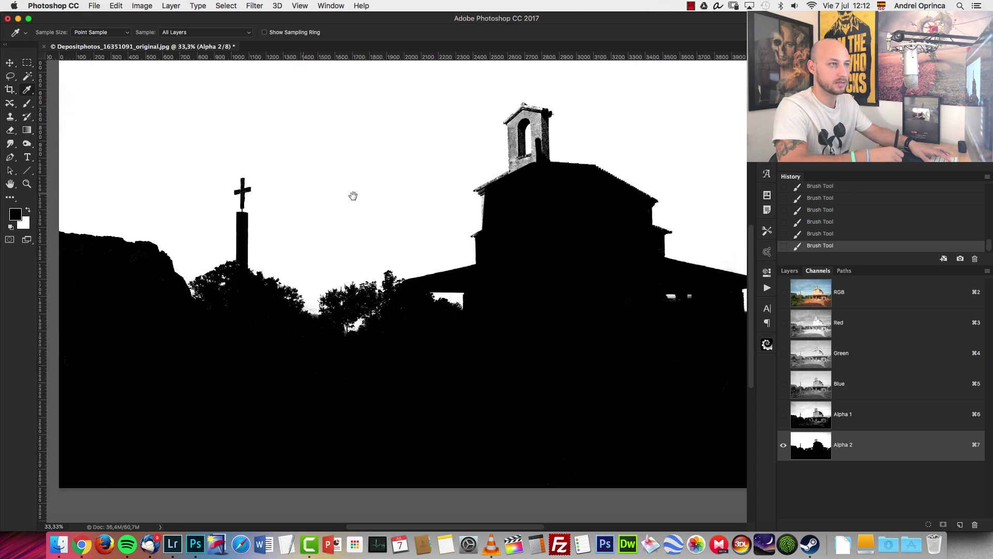
pyautogui.moveTo(282, 127); pyautogui.dragTo(234, 166)
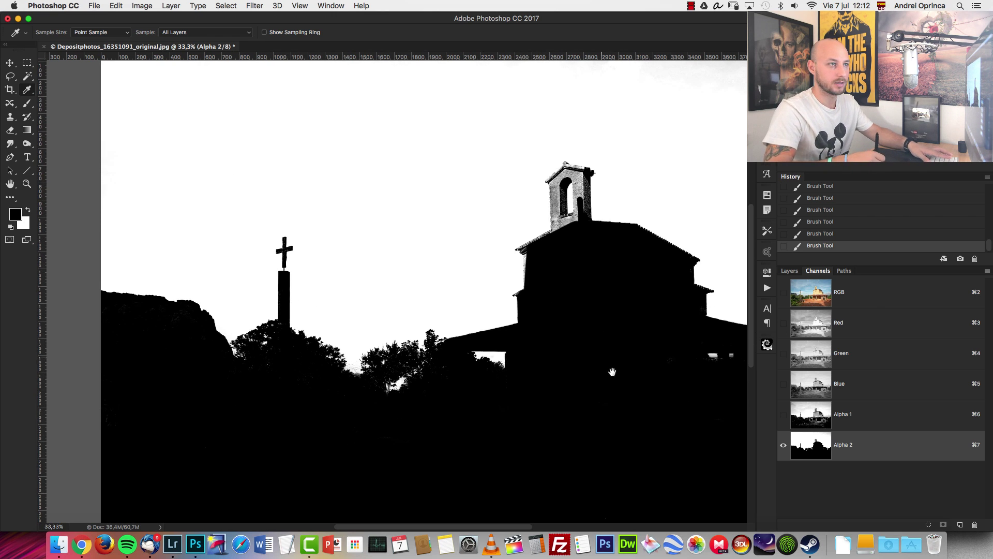
pyautogui.moveTo(617, 373); pyautogui.dragTo(506, 288)
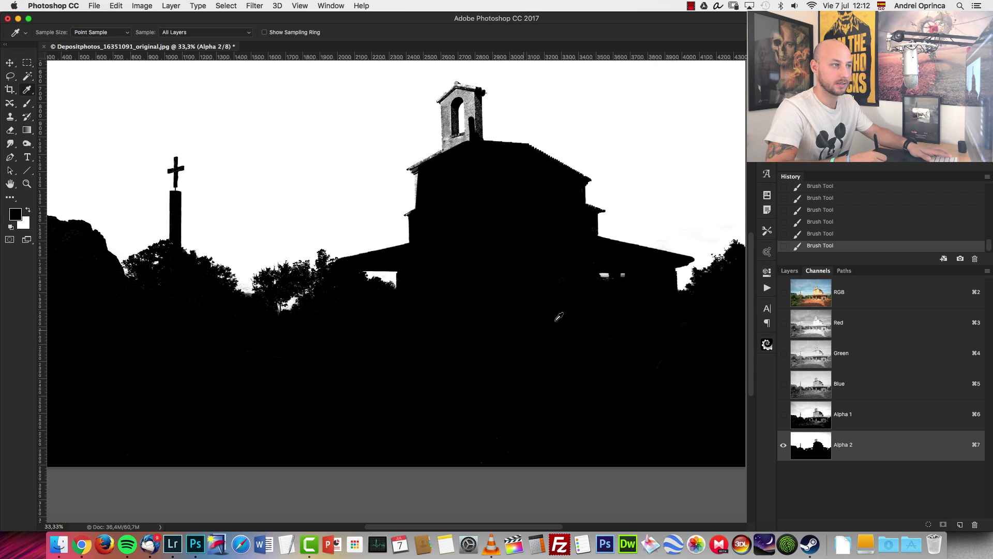
pyautogui.scroll(5, 685, 196)
pyautogui.hscroll(-2, 685, 196)
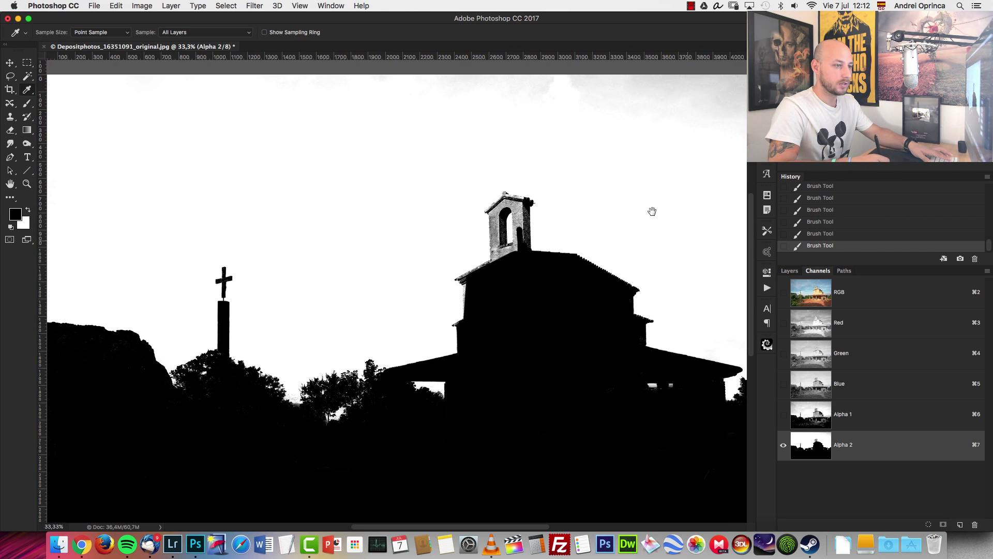
pyautogui.scroll(-3, 636, 188)
pyautogui.hscroll(3, 635, 188)
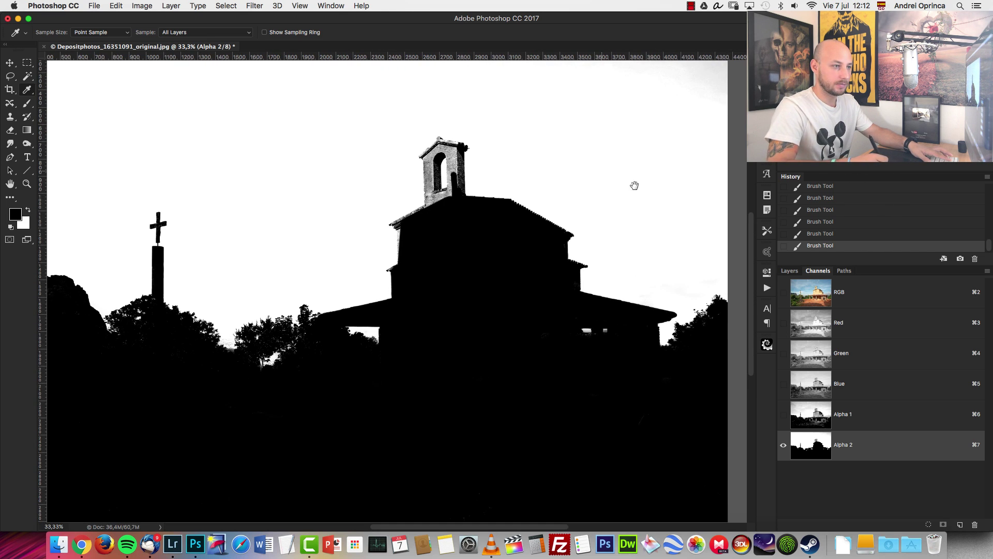
# Convert the Background layer into an editable Layer 0.
pyautogui.click(853, 296)
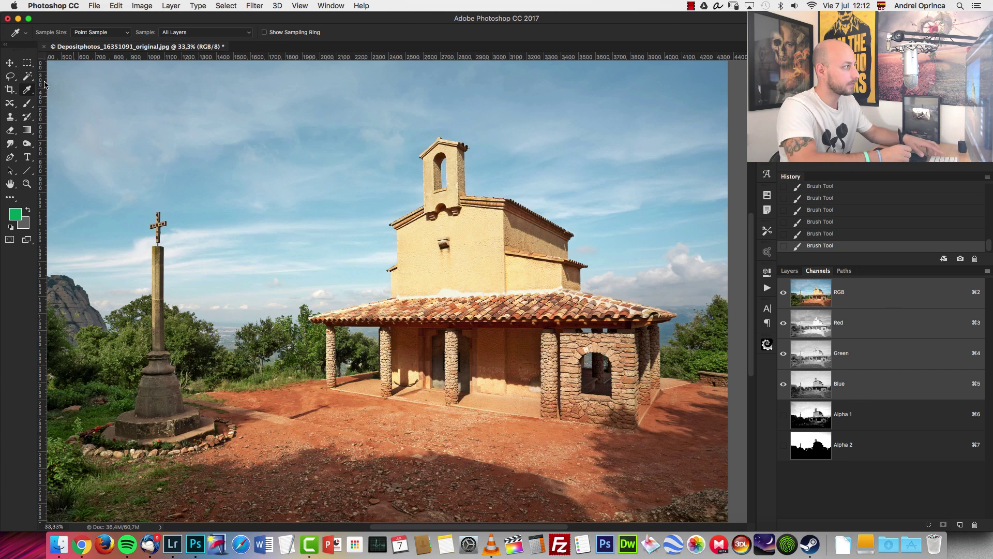
pyautogui.click(789, 272)
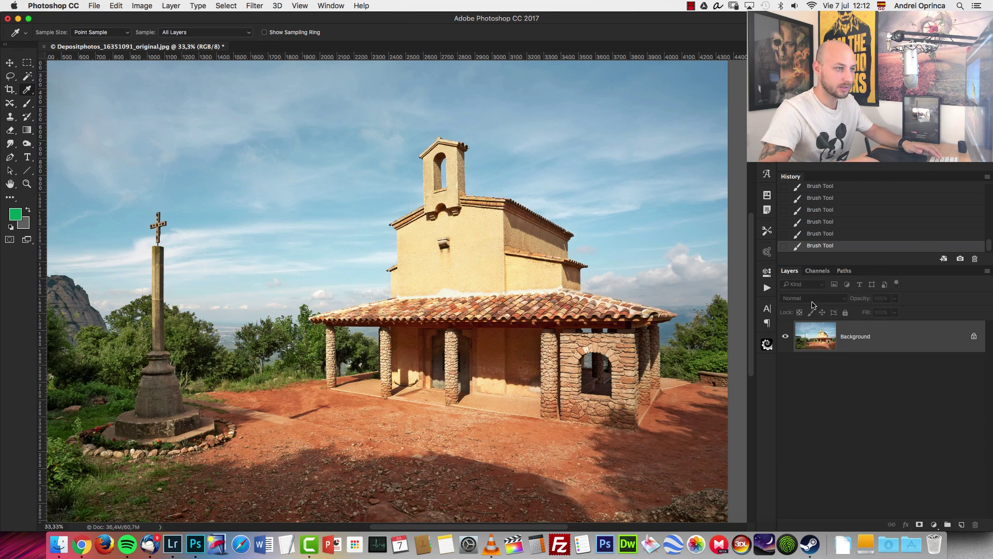
pyautogui.click(818, 273)
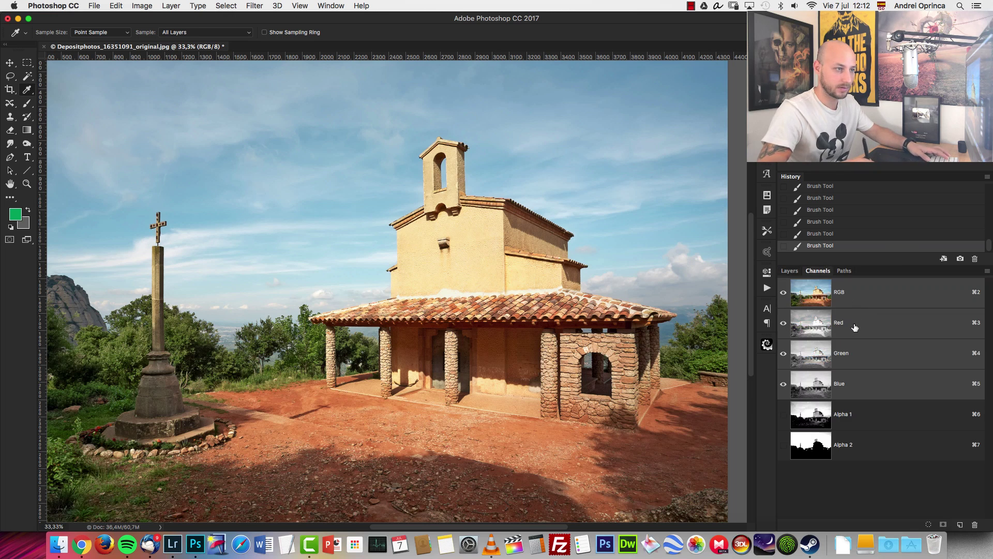
pyautogui.click(790, 271)
pyautogui.click(890, 334)
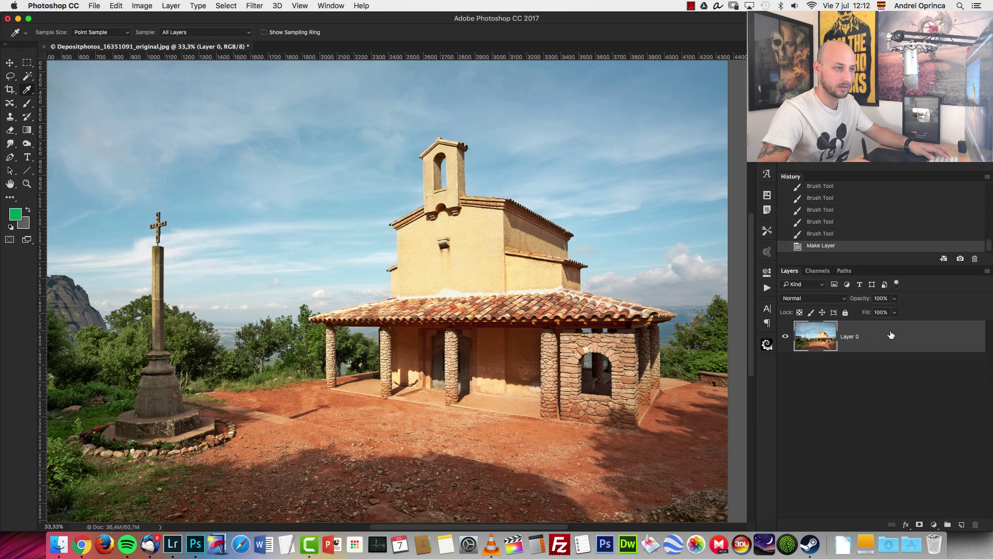
# Load Alpha 2 as a selection, add it as Layer 0's mask, and invert it with Cmd+I.
pyautogui.click(818, 272)
pyautogui.click(816, 455)
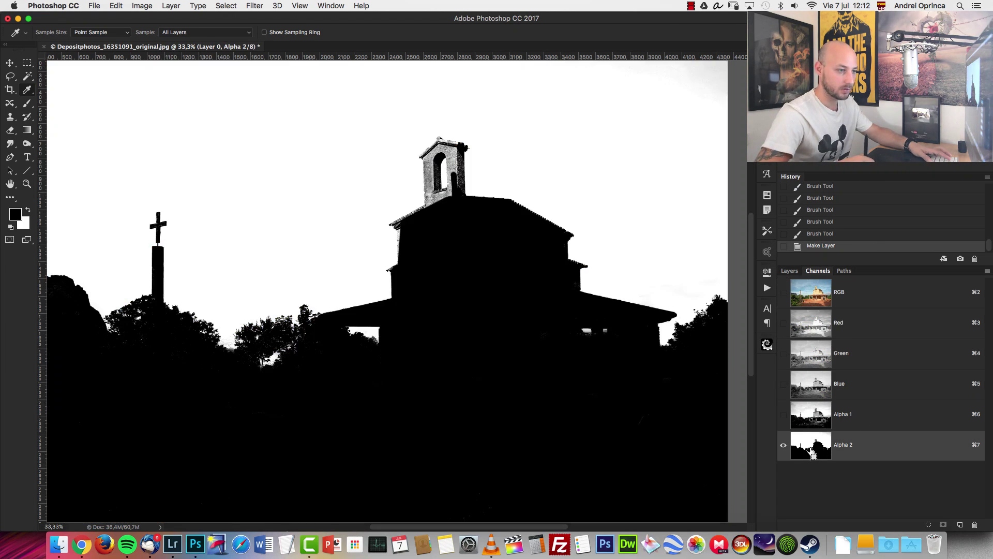
pyautogui.keyDown('super'); pyautogui.click(816, 455); pyautogui.keyUp('super')
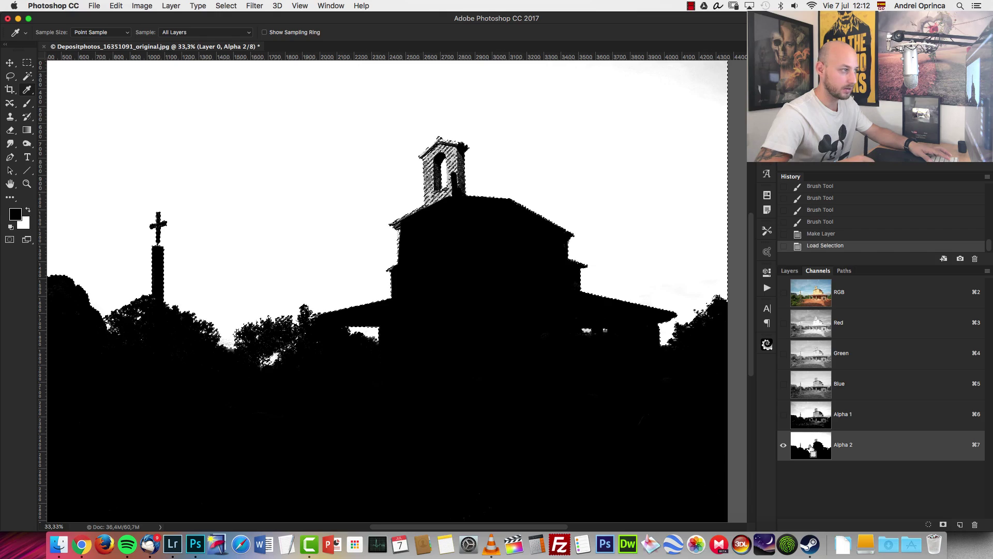
pyautogui.click(871, 301)
pyautogui.press('F7')
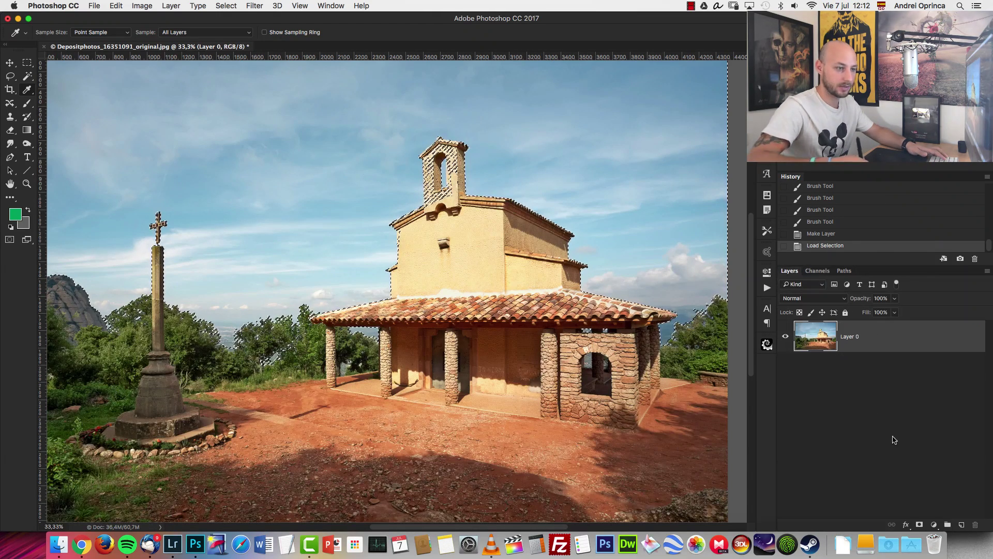
pyautogui.click(919, 525)
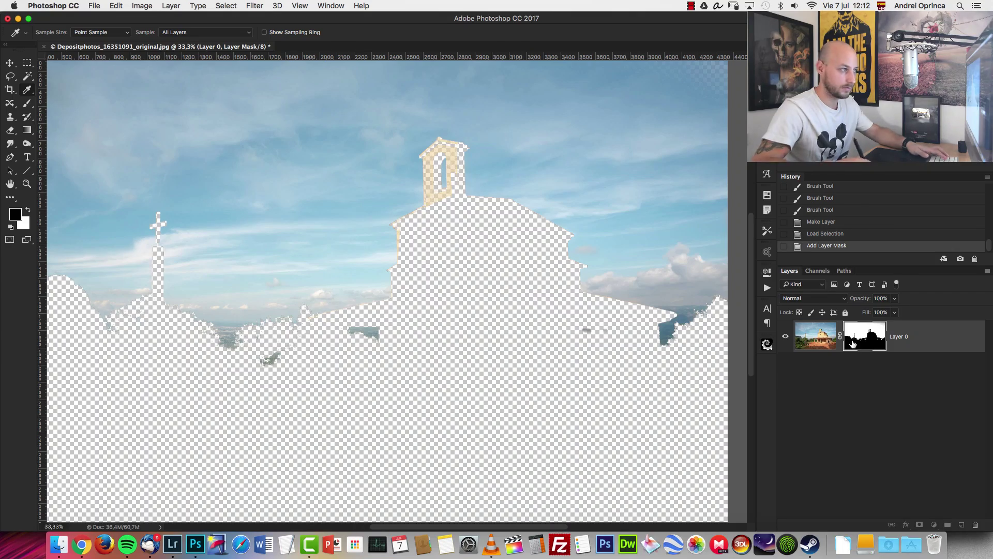
pyautogui.press('super+i')
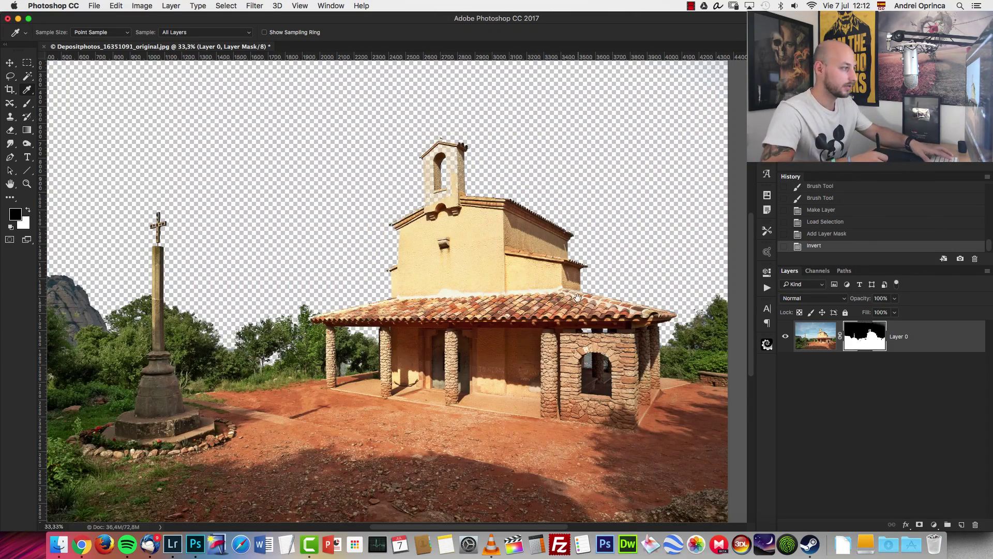
# Zoom to 100% and scroll around the church to check its masked edges.
pyautogui.press('super+plus')
pyautogui.press('super+plus')
pyautogui.press('super+plus')
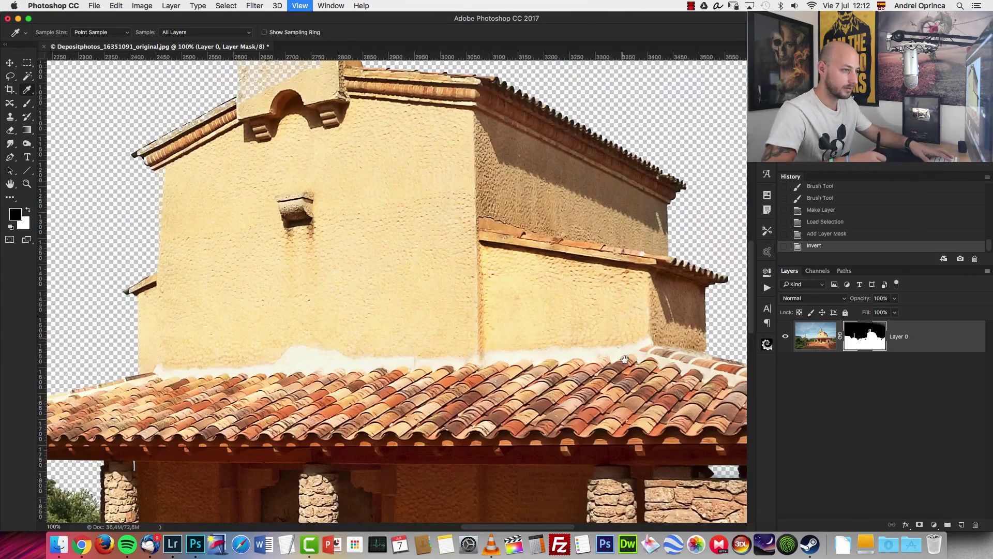
pyautogui.hscroll(15, 605, 352)
pyautogui.scroll(-5, 606, 352)
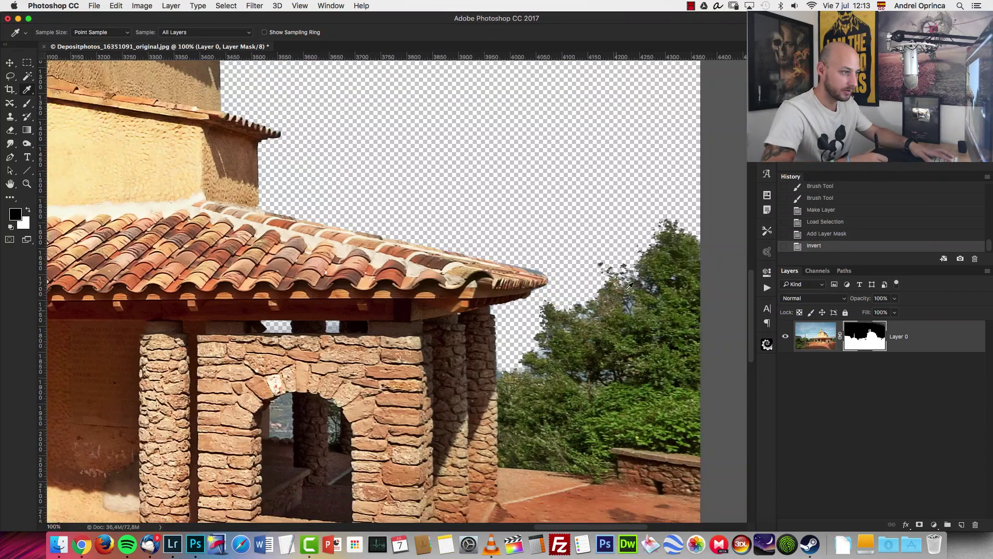
pyautogui.hscroll(-8, 589, 335)
pyautogui.scroll(-3, 518, 326)
pyautogui.hscroll(-20, 404, 342)
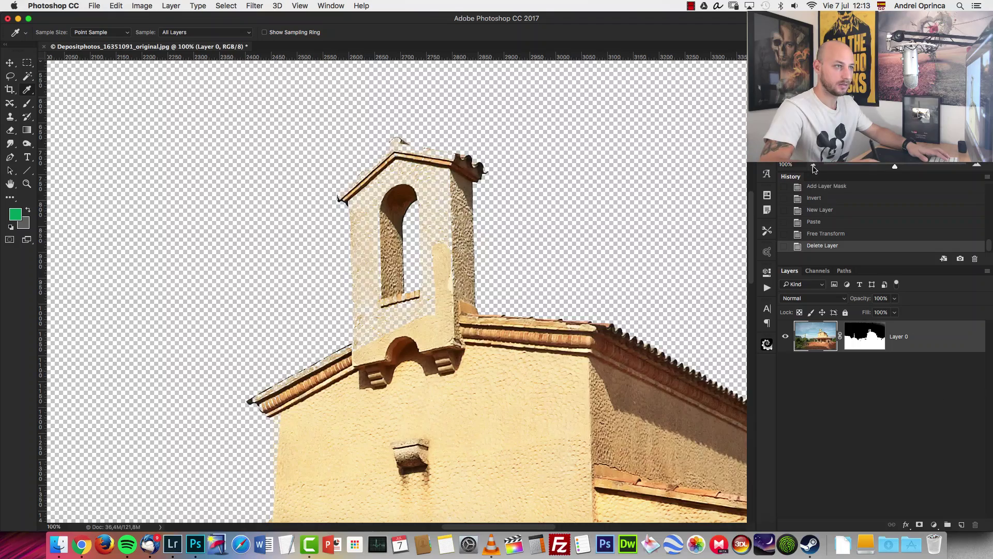
# Add a new layer below Layer 0 and paste the sunset sky image into it.
pyautogui.click(814, 166)
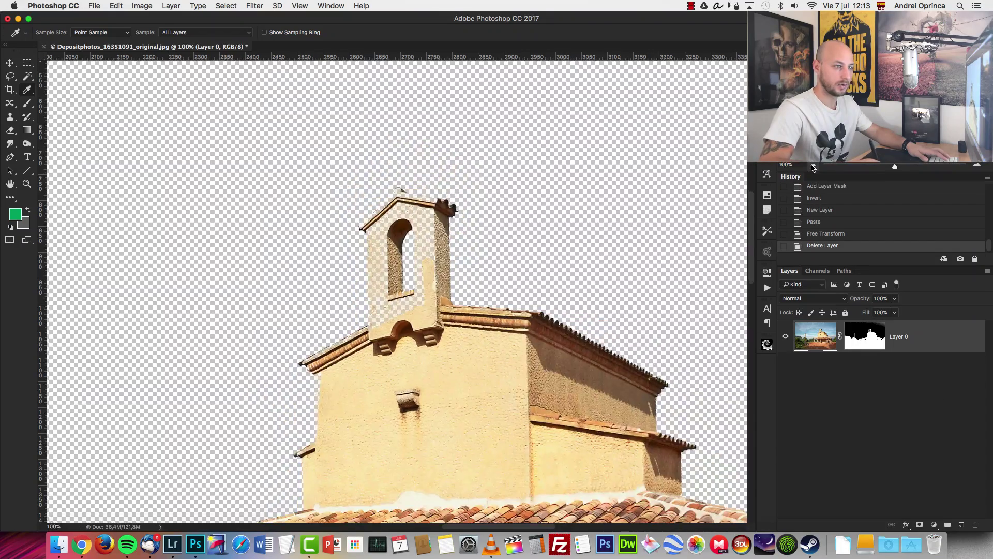
pyautogui.click(813, 166)
pyautogui.click(813, 166)
pyautogui.keyDown('super'); pyautogui.click(960, 523); pyautogui.keyUp('super')
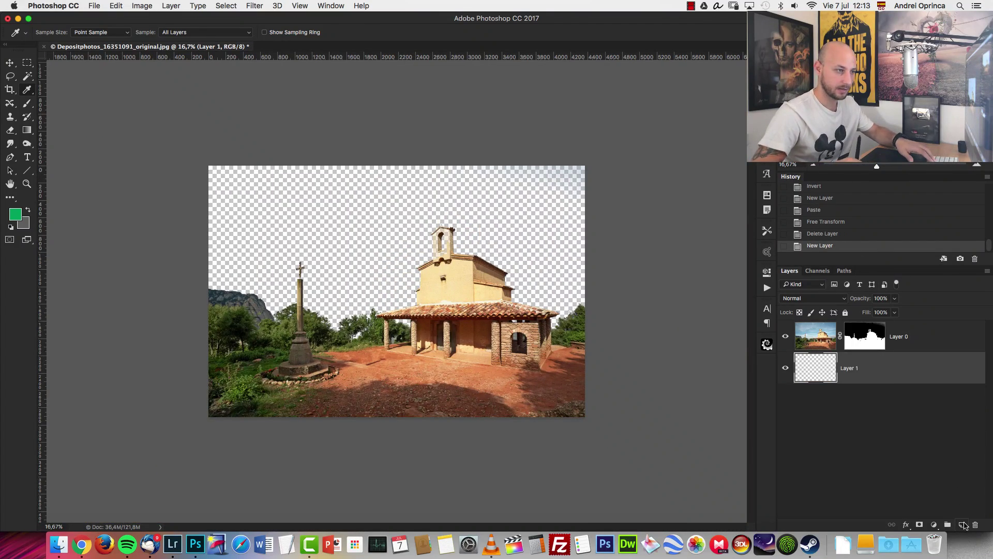
pyautogui.press('super+v')
# Scale the pasted sky to about 90% and position it to fill the canvas.
pyautogui.press('super+t')
pyautogui.moveTo(575, 375); pyautogui.dragTo(564, 347)
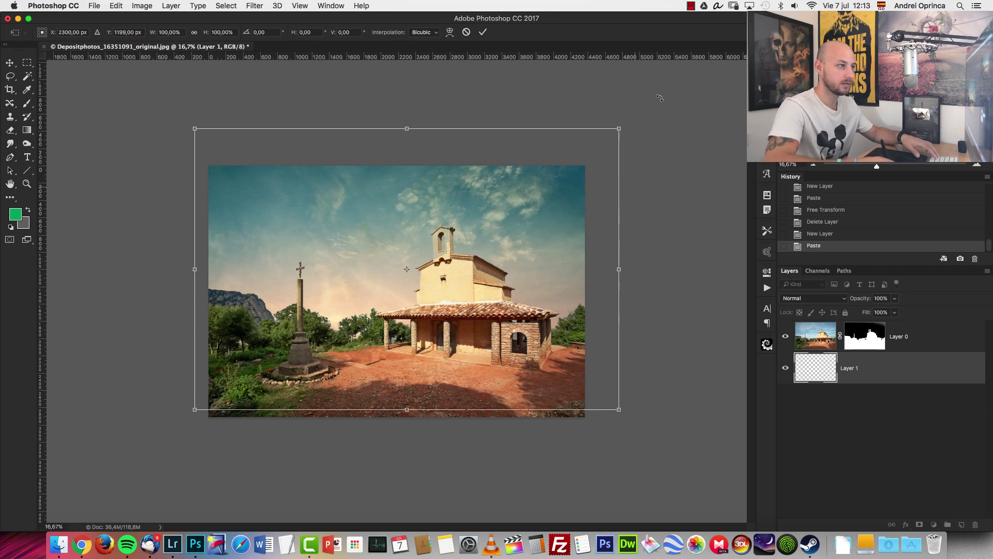
pyautogui.moveTo(618, 128); pyautogui.dragTo(590, 147)
pyautogui.moveTo(195, 148); pyautogui.dragTo(206, 155)
pyautogui.moveTo(333, 253); pyautogui.dragTo(333, 246)
pyautogui.press('Return')
pyautogui.press('super+1')
pyautogui.moveTo(653, 223); pyautogui.dragTo(588, 328)
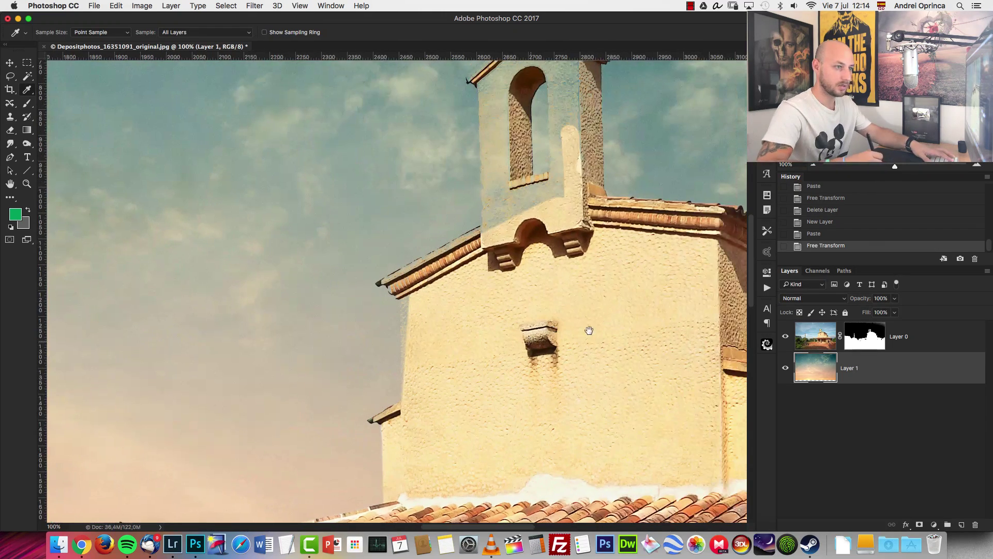
# Disable Layer 0's mask, try a Quick Selection of the sky around the bell tower, then deselect.
pyautogui.keyDown('shift'); pyautogui.click(864, 339); pyautogui.keyUp('shift')
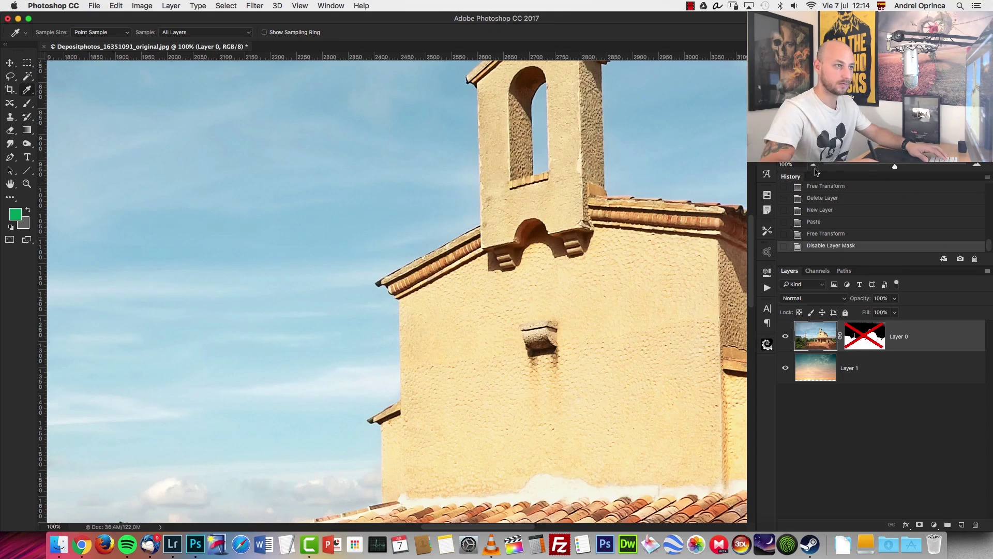
pyautogui.click(814, 167)
pyautogui.click(814, 167)
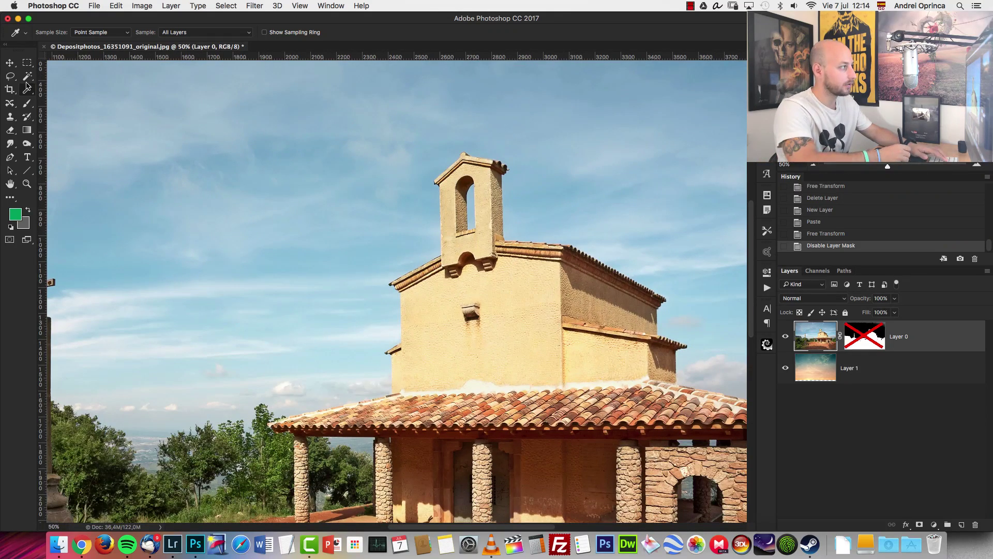
pyautogui.click(28, 77)
pyautogui.rightClick(28, 77)
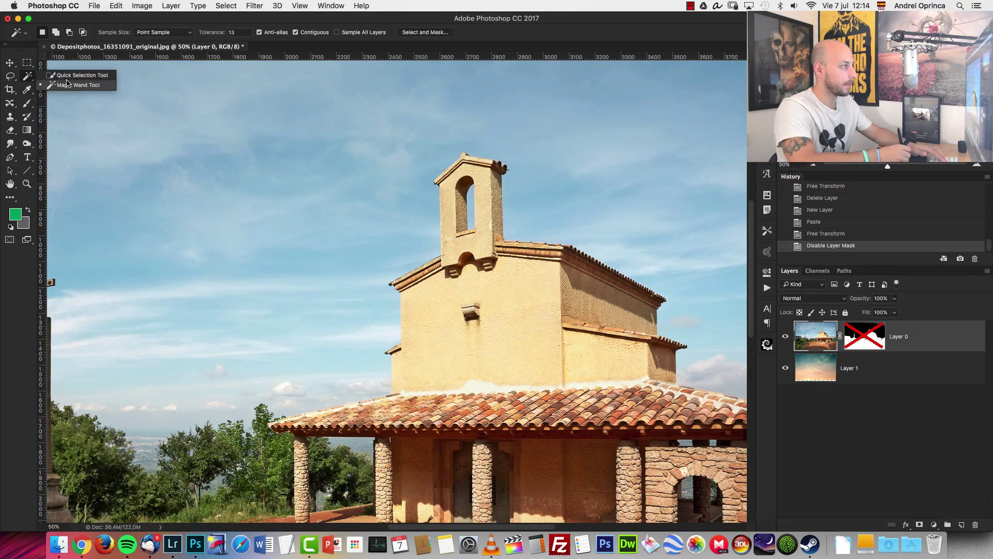
pyautogui.click(67, 75)
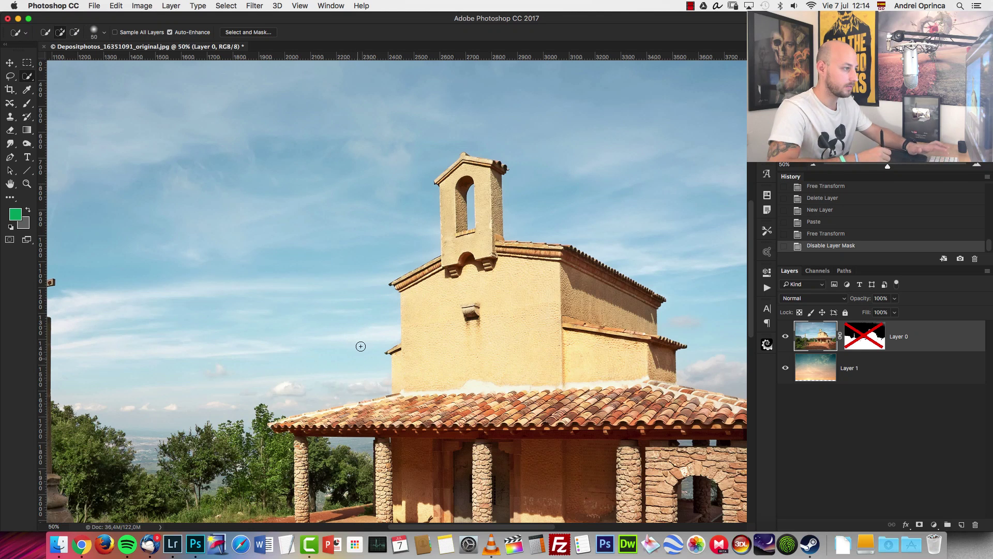
pyautogui.moveTo(362, 338)
pyautogui.mouseDown()
pyautogui.moveTo(366, 246)
pyautogui.moveTo(393, 145)
pyautogui.moveTo(431, 118)
pyautogui.moveTo(499, 113)
pyautogui.moveTo(534, 147)
pyautogui.moveTo(554, 191)
pyautogui.moveTo(514, 200)
pyautogui.mouseUp()
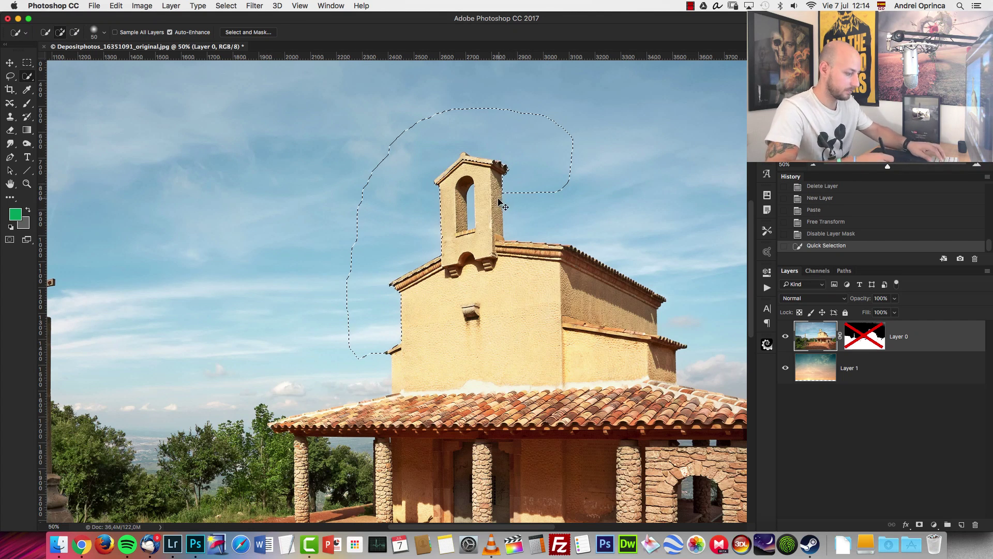
pyautogui.press('super+d')
# Select the blue sky around the chapel with the Magic Wand at tolerance 25, down to the treetops.
pyautogui.moveTo(27, 76); pyautogui.dragTo(27, 76)
pyautogui.click(67, 88)
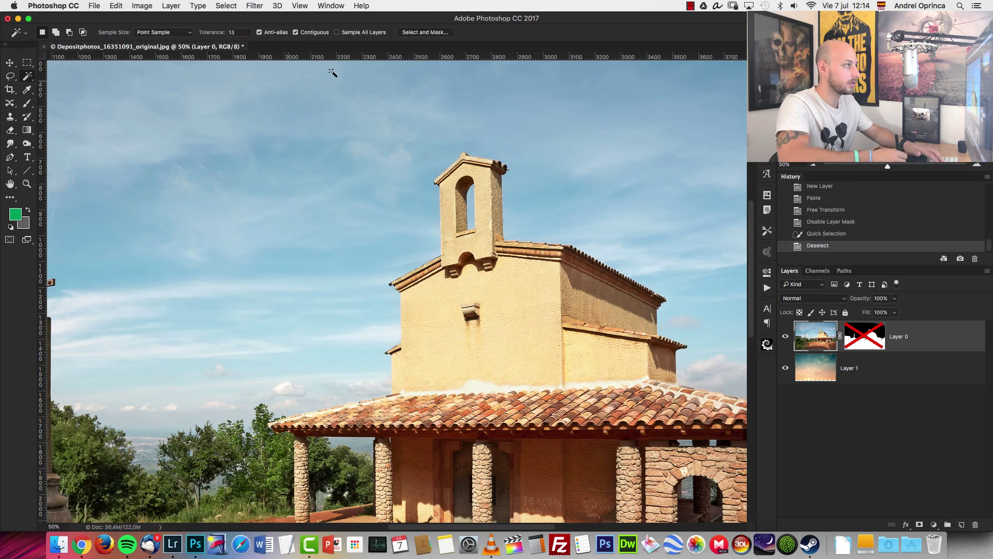
pyautogui.click(408, 230)
pyautogui.keyDown('shift'); pyautogui.click(421, 188); pyautogui.keyUp('shift')
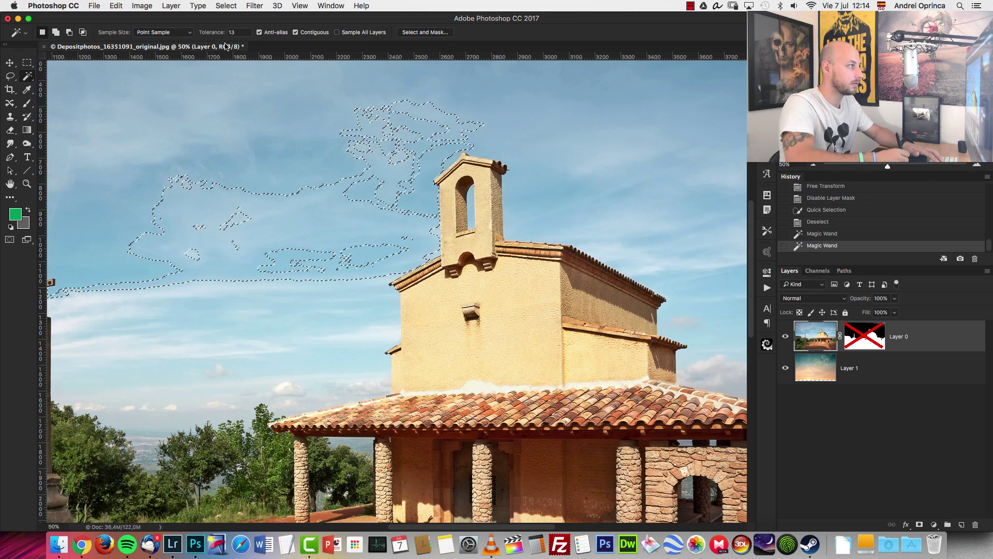
pyautogui.moveTo(212, 32); pyautogui.dragTo(230, 34)
pyautogui.keyDown('shift'); pyautogui.click(427, 255); pyautogui.keyUp('shift')
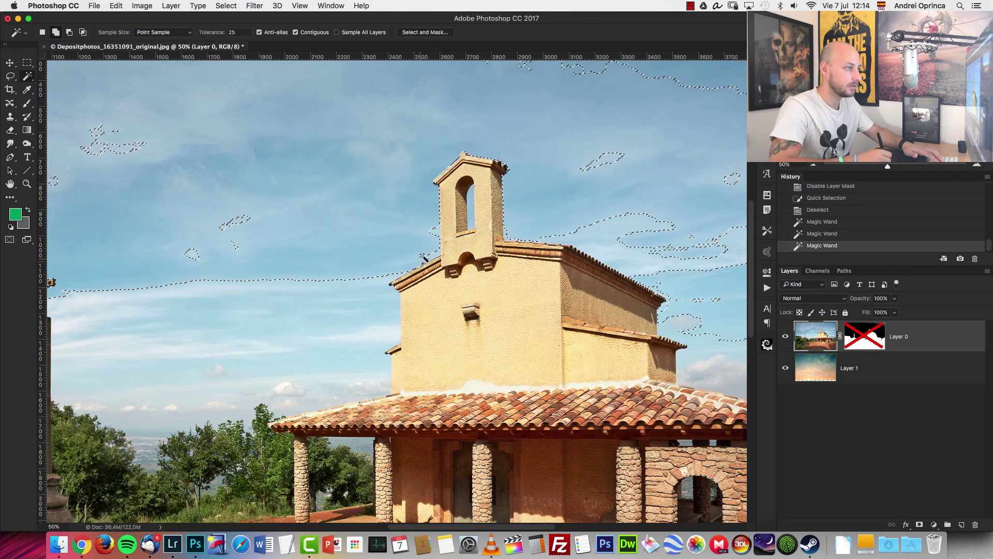
pyautogui.keyDown('shift'); pyautogui.click(469, 221); pyautogui.keyUp('shift')
pyautogui.keyDown('shift'); pyautogui.click(472, 221); pyautogui.keyUp('shift')
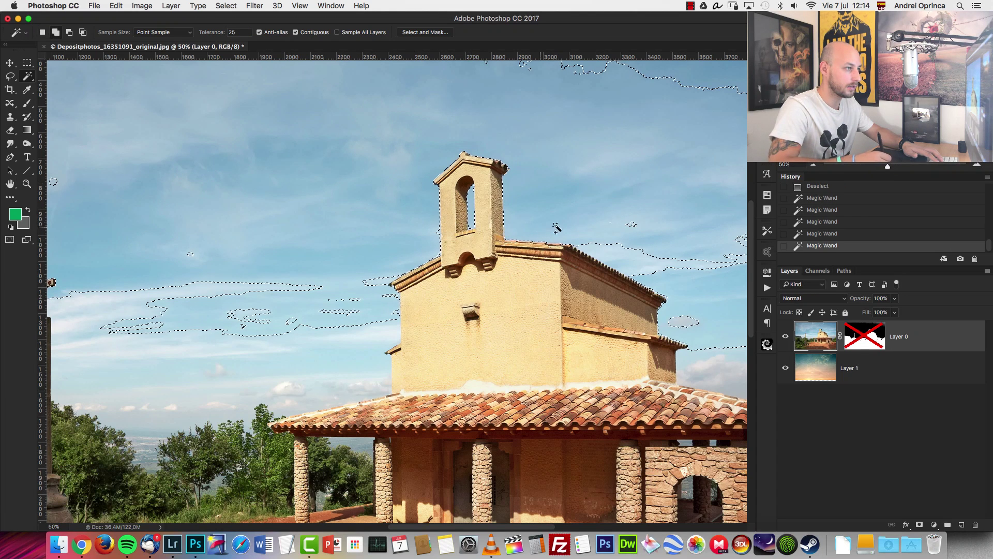
pyautogui.keyDown('shift'); pyautogui.click(660, 261); pyautogui.keyUp('shift')
pyautogui.keyDown('shift'); pyautogui.click(380, 317); pyautogui.keyUp('shift')
pyautogui.keyDown('shift'); pyautogui.click(382, 344); pyautogui.keyUp('shift')
pyautogui.keyDown('shift'); pyautogui.click(385, 384); pyautogui.keyUp('shift')
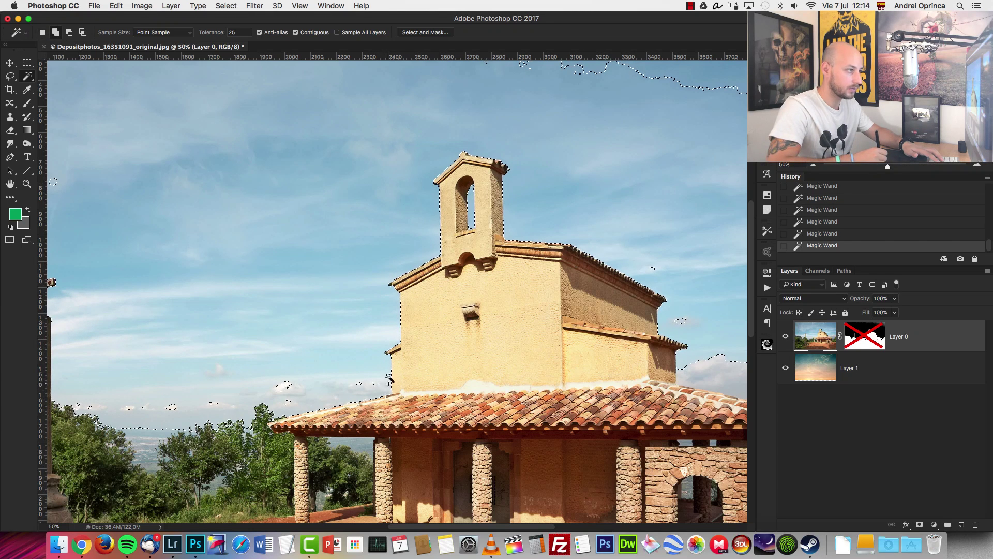
# Re-enable Layer 0's mask, zoom to 100%, invert the selection and set up a white brush on the mask.
pyautogui.keyDown('shift'); pyautogui.click(864, 335); pyautogui.keyUp('shift')
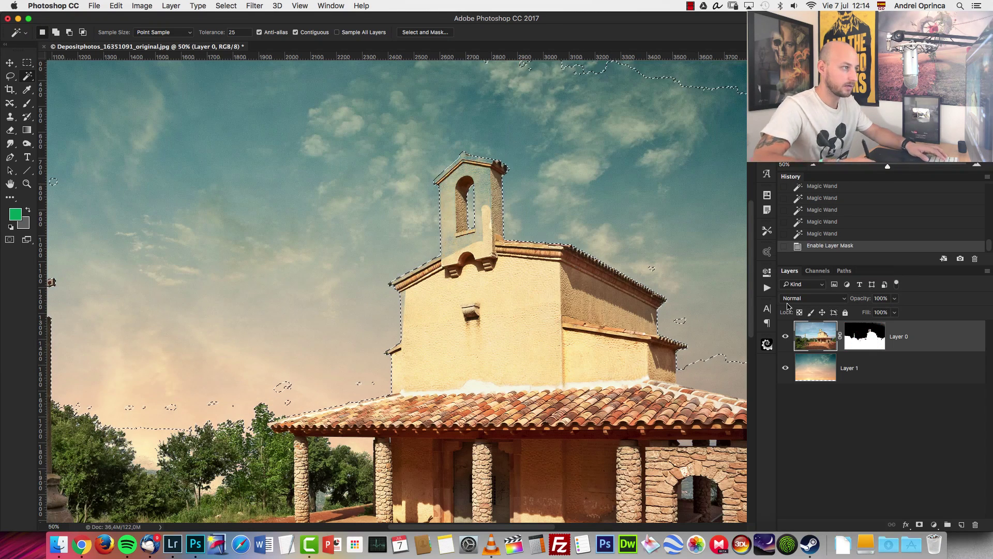
pyautogui.press('super+plus')
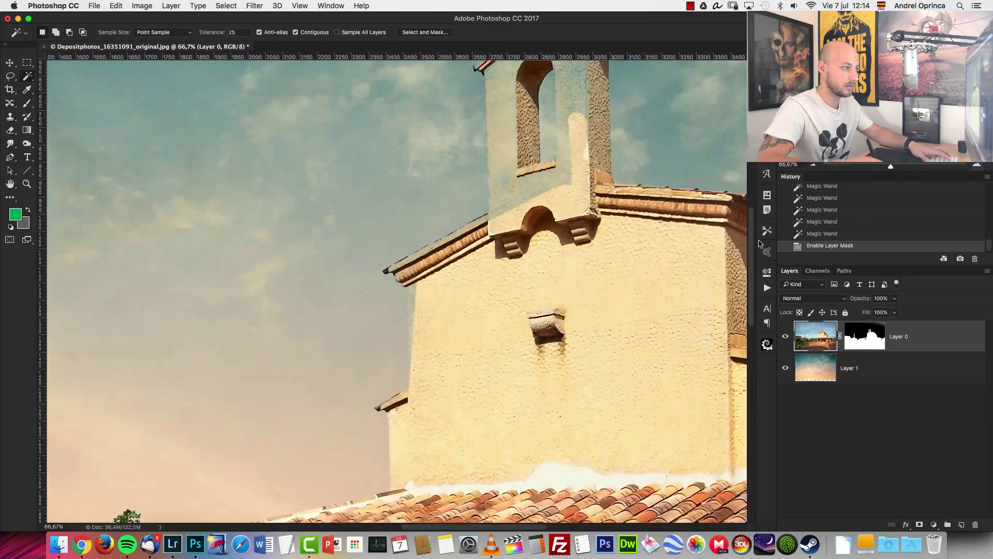
pyautogui.press('super+plus')
pyautogui.press('shift+super+i')
pyautogui.press('b')
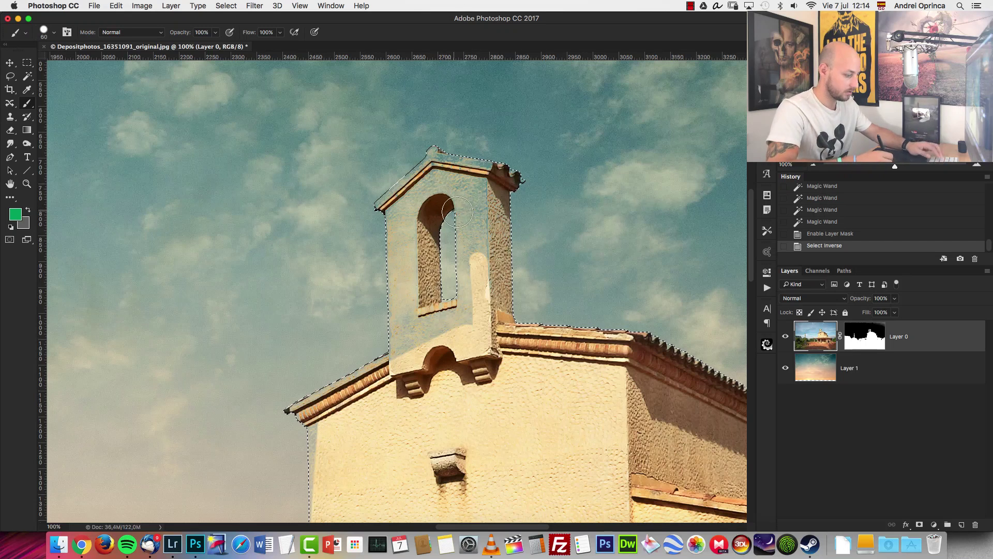
pyautogui.press('d')
pyautogui.press('super+backslash')
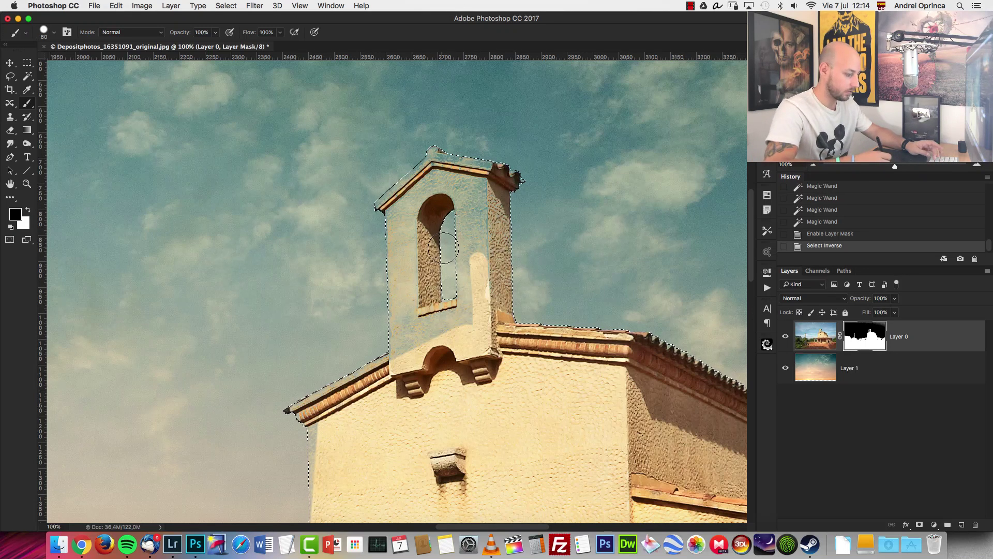
pyautogui.press('x')
# Paint white on the mask over the bell tower and church wall, then deselect.
pyautogui.moveTo(400, 243)
pyautogui.mouseDown()
pyautogui.moveTo(401, 193)
pyautogui.moveTo(385, 199)
pyautogui.moveTo(426, 164)
pyautogui.moveTo(483, 144)
pyautogui.mouseUp()
pyautogui.moveTo(485, 238)
pyautogui.mouseDown()
pyautogui.moveTo(462, 281)
pyautogui.moveTo(475, 220)
pyautogui.moveTo(501, 203)
pyautogui.moveTo(499, 216)
pyautogui.moveTo(432, 166)
pyautogui.moveTo(428, 207)
pyautogui.moveTo(451, 268)
pyautogui.moveTo(400, 312)
pyautogui.moveTo(392, 374)
pyautogui.moveTo(470, 298)
pyautogui.mouseUp()
pyautogui.moveTo(290, 415); pyautogui.dragTo(302, 465)
pyautogui.moveTo(424, 442); pyautogui.dragTo(454, 238)
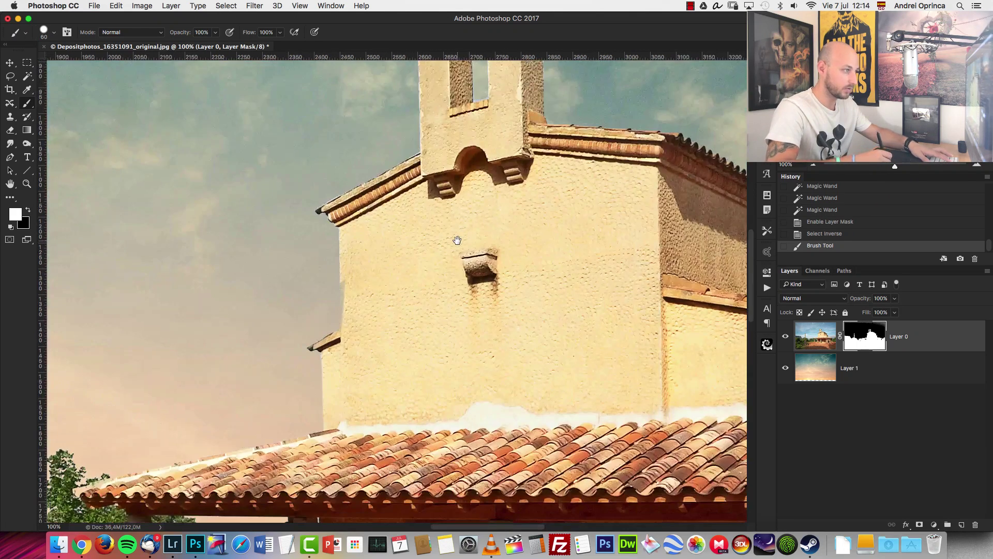
pyautogui.moveTo(526, 260)
pyautogui.mouseDown()
pyautogui.moveTo(653, 132)
pyautogui.moveTo(526, 126)
pyautogui.mouseUp()
pyautogui.moveTo(489, 223); pyautogui.dragTo(243, 197)
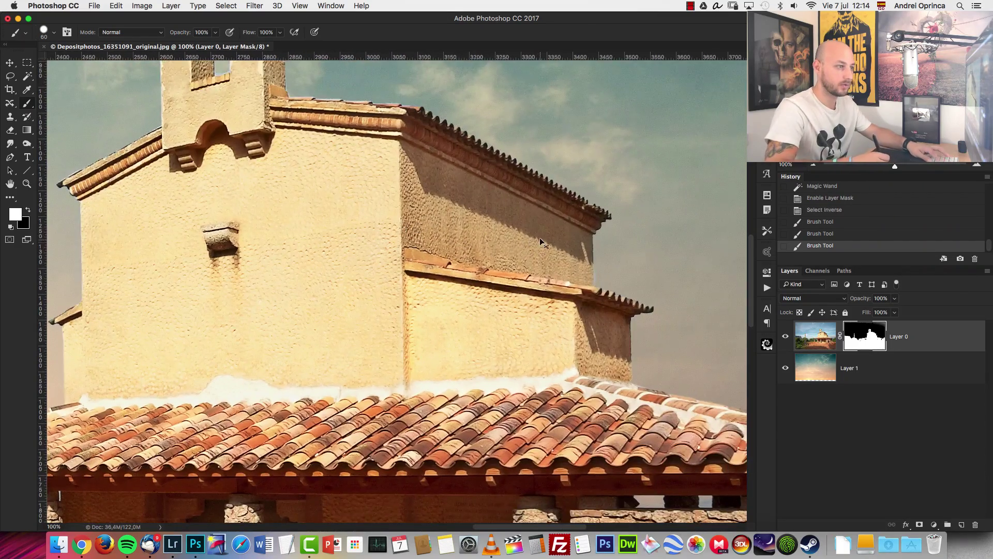
pyautogui.press('super+d')
# Resize the brush and repaint the mask along the porch roof edge.
pyautogui.moveTo(452, 326); pyautogui.dragTo(671, 243)
pyautogui.moveTo(410, 330); pyautogui.dragTo(556, 288)
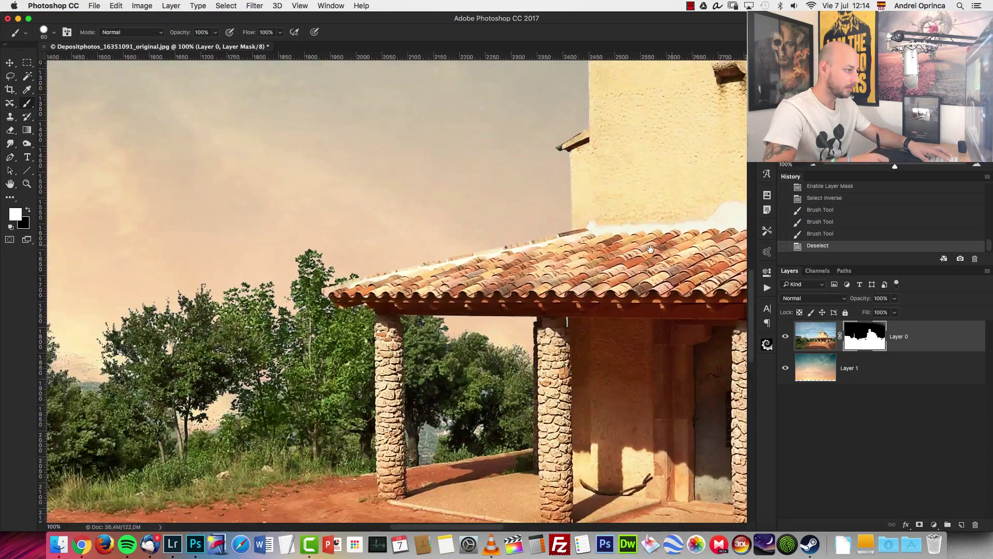
pyautogui.moveTo(457, 317)
pyautogui.mouseDown()
pyautogui.moveTo(604, 266)
pyautogui.moveTo(538, 317)
pyautogui.mouseUp()
pyautogui.press('[')
pyautogui.press('[')
pyautogui.press('[')
pyautogui.press(']')
pyautogui.moveTo(436, 287); pyautogui.dragTo(419, 298)
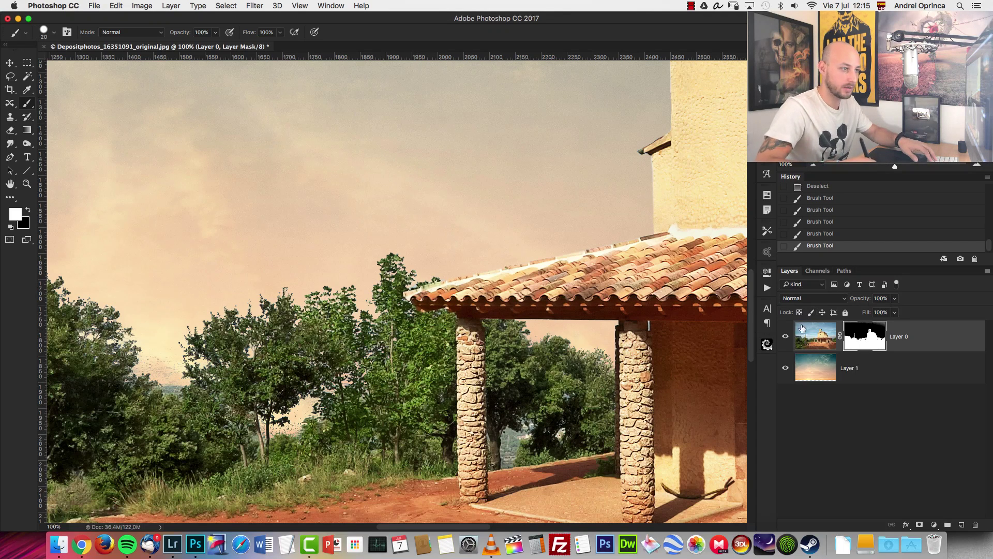
pyautogui.press('super+alt+z')
pyautogui.press('super+alt+z')
pyautogui.click(412, 296)
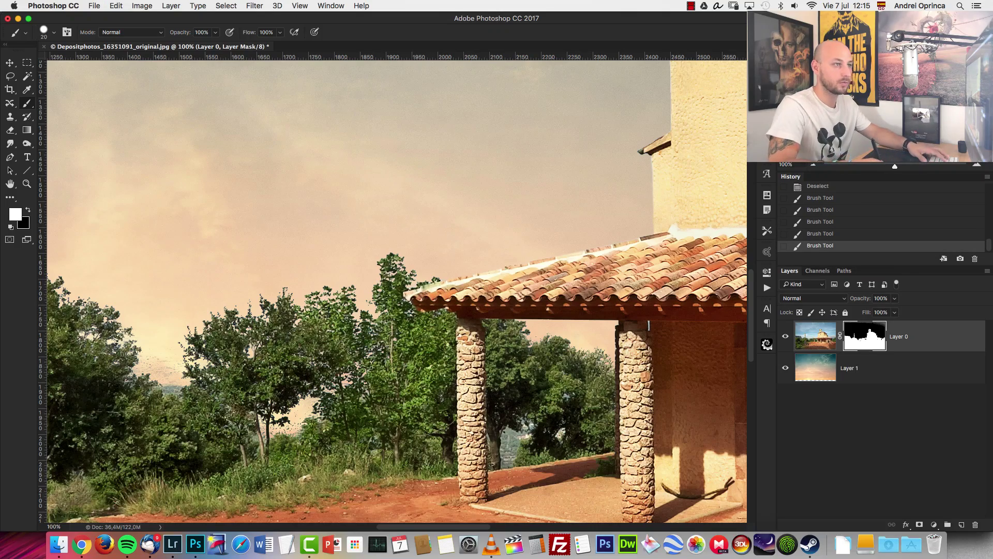
# Zoom out and pan to inspect the stone pillar and cross against the sky.
pyautogui.press('h')
pyautogui.click(353, 346)
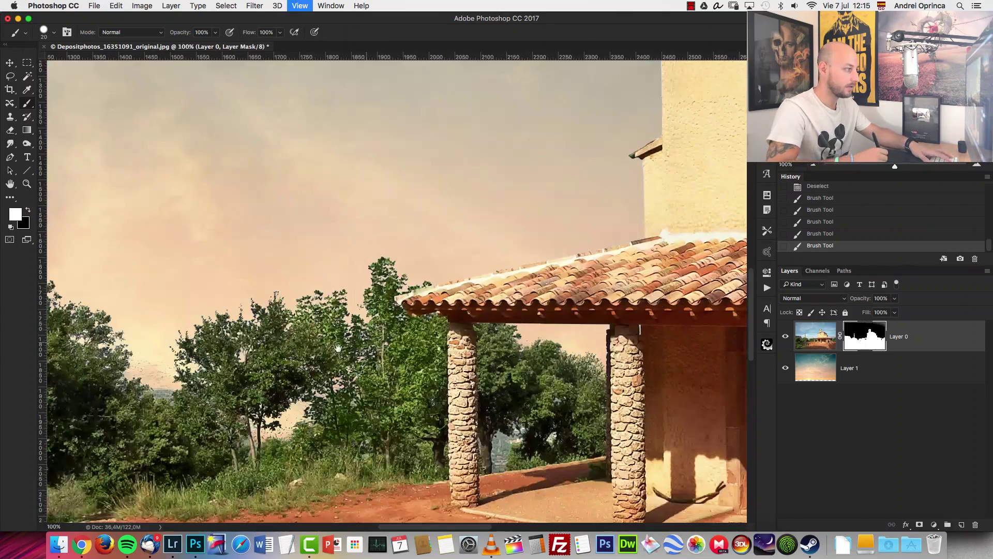
pyautogui.moveTo(354, 346); pyautogui.dragTo(413, 348)
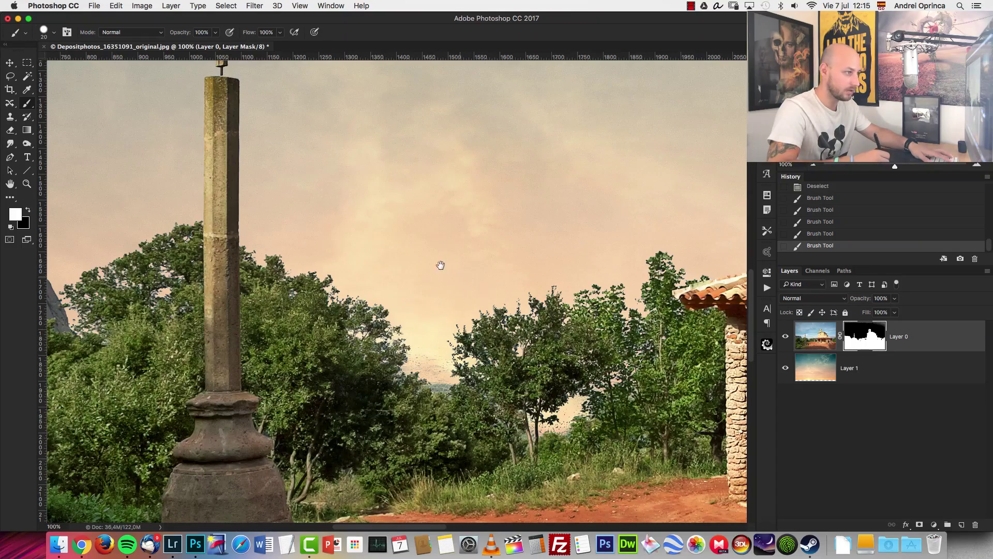
pyautogui.moveTo(447, 272); pyautogui.dragTo(554, 335)
pyautogui.moveTo(441, 297); pyautogui.dragTo(564, 327)
pyautogui.moveTo(497, 273); pyautogui.dragTo(501, 337)
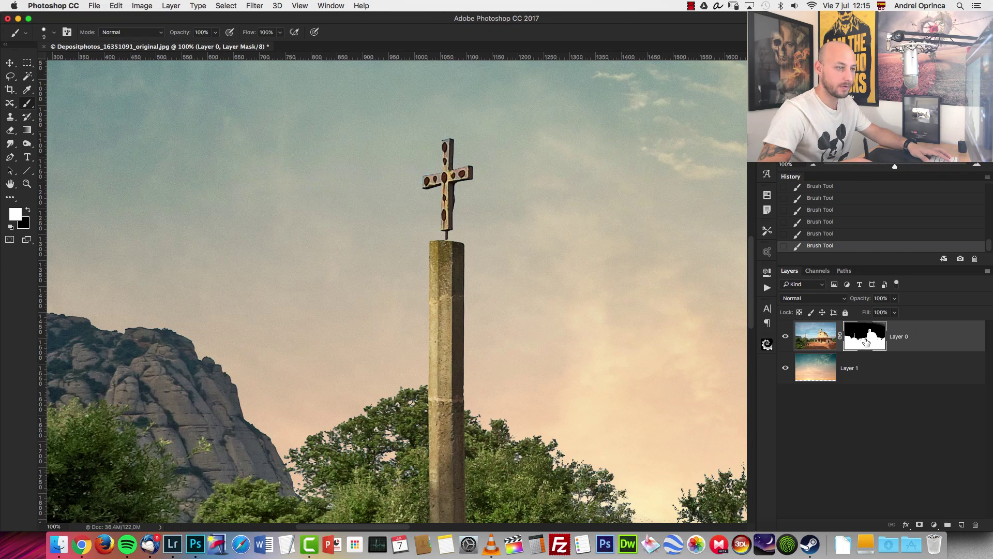
# In Select and Mask on Layer 0's mask, set Shift Edge +19% and Feather 1.1 px, and enable Decontaminate Colors.
pyautogui.rightClick(870, 339)
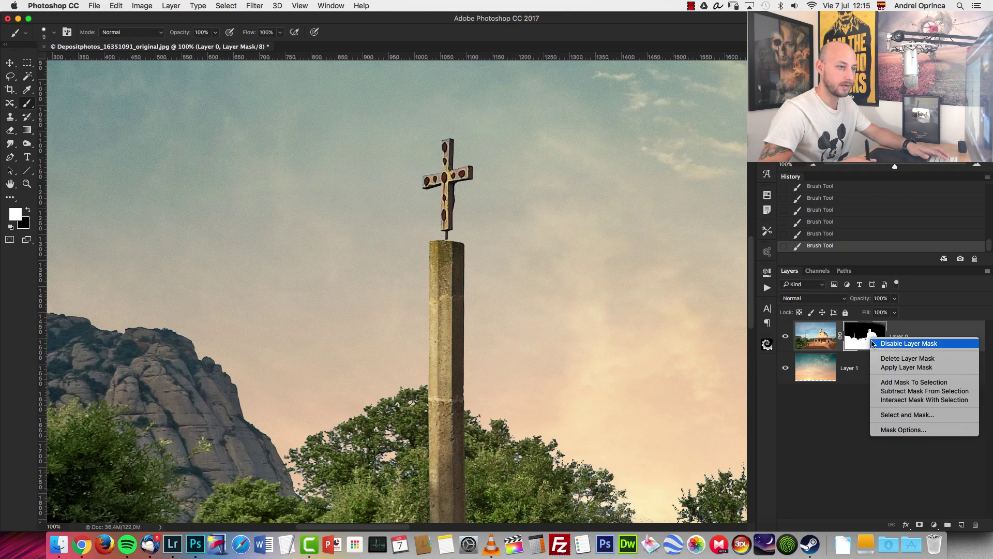
pyautogui.click(901, 415)
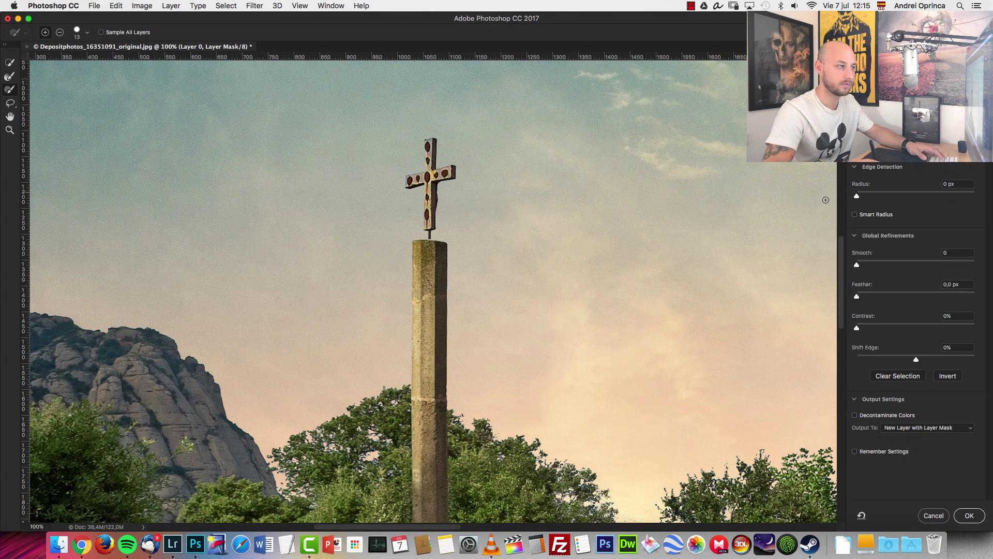
pyautogui.moveTo(610, 324); pyautogui.dragTo(580, 303)
pyautogui.scroll(-5, 581, 299)
pyautogui.hscroll(4, 581, 299)
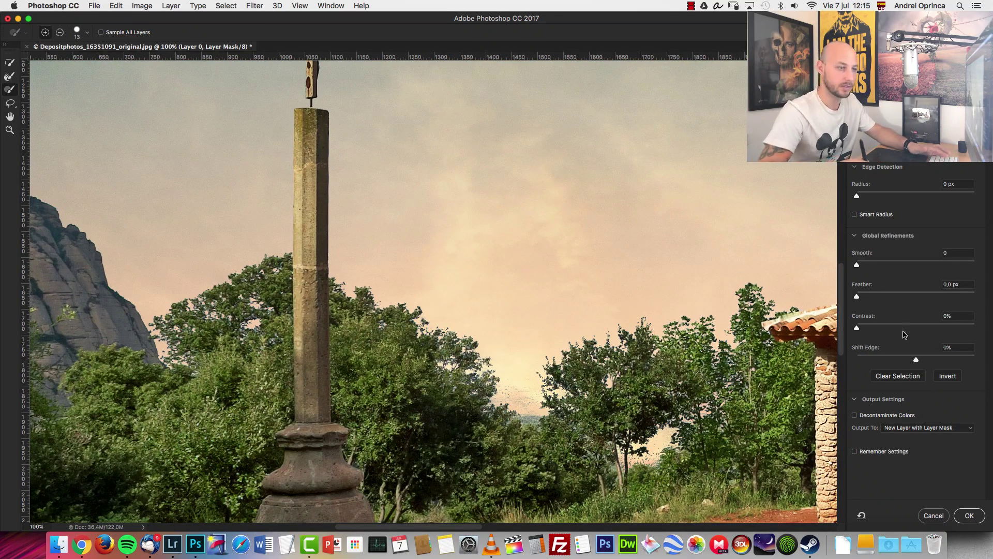
pyautogui.click(927, 359)
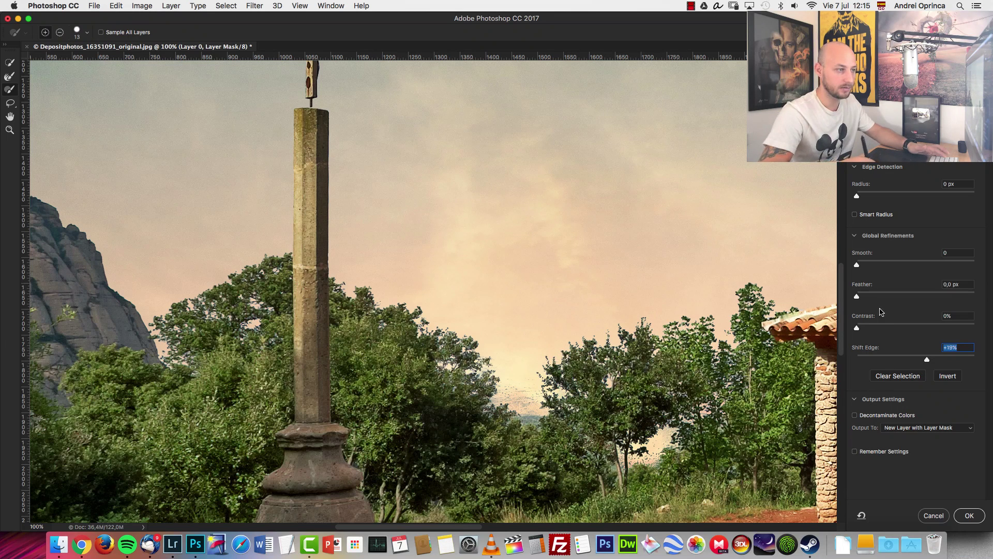
pyautogui.click(870, 296)
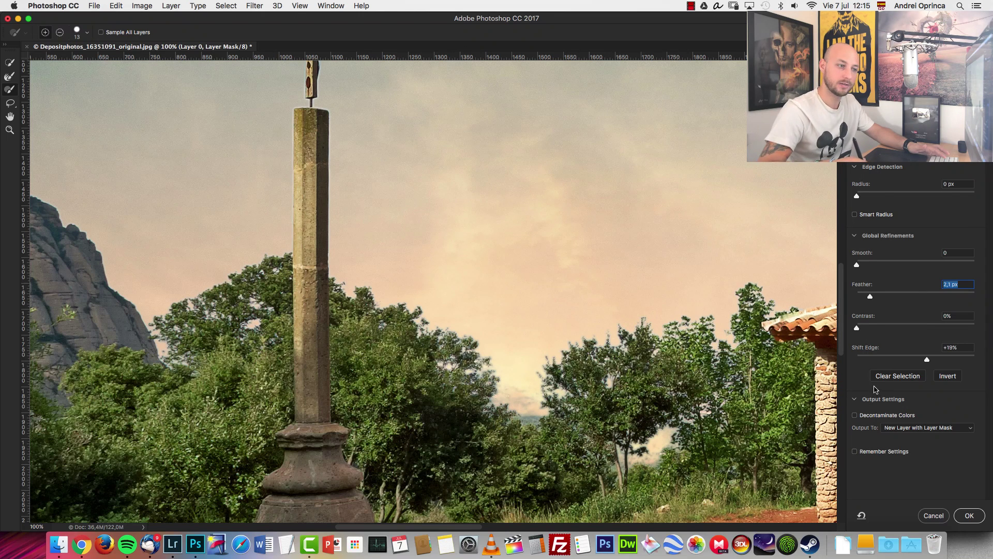
pyautogui.click(855, 416)
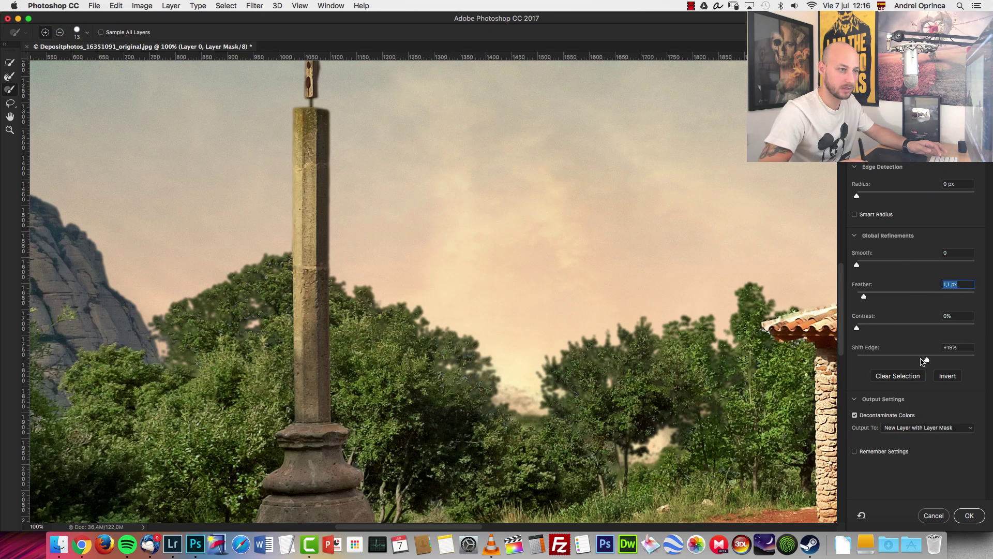
# Enter 0 for Shift Edge, Feather and Contrast in Global Refinements.
pyautogui.moveTo(915, 359); pyautogui.dragTo(914, 360)
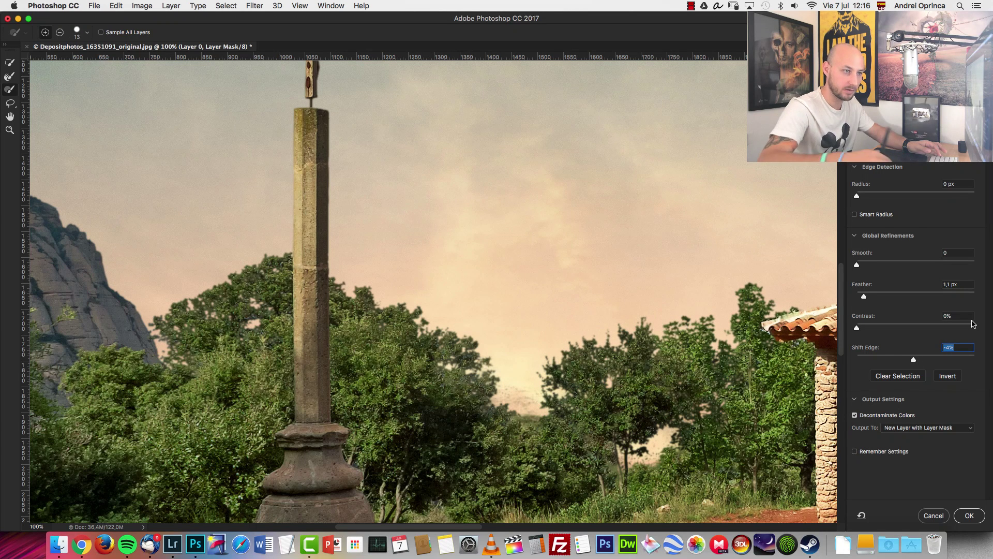
pyautogui.write('0')
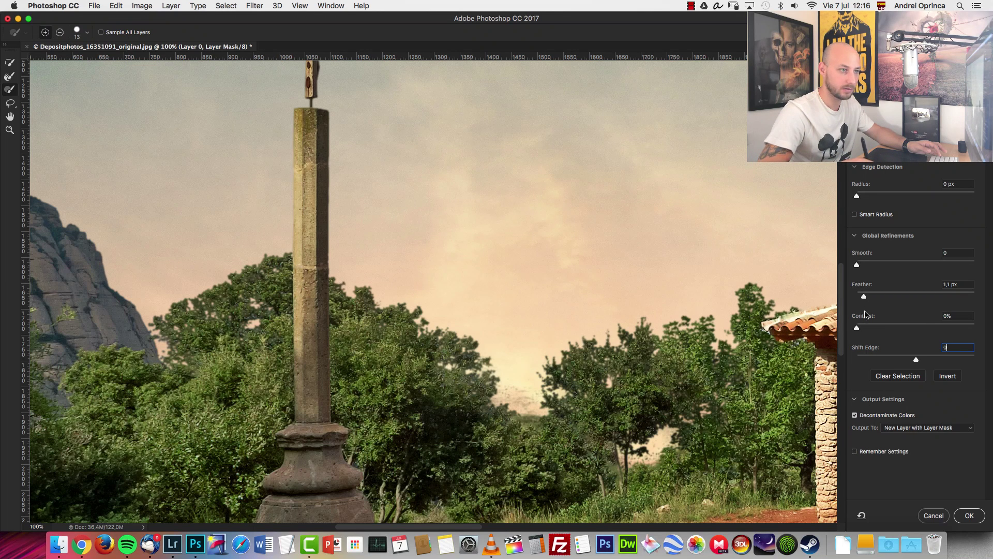
pyautogui.click(869, 324)
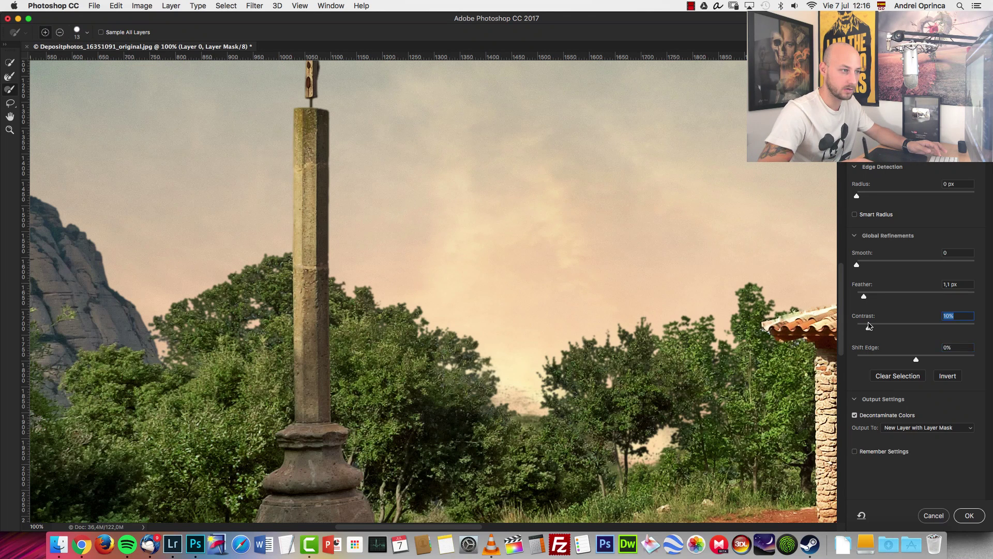
pyautogui.click(961, 284)
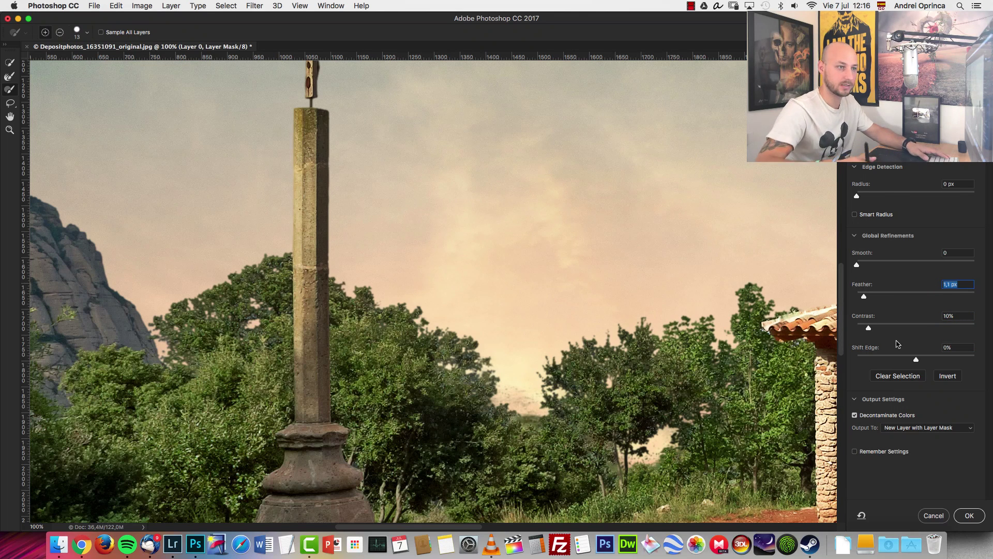
pyautogui.write('0')
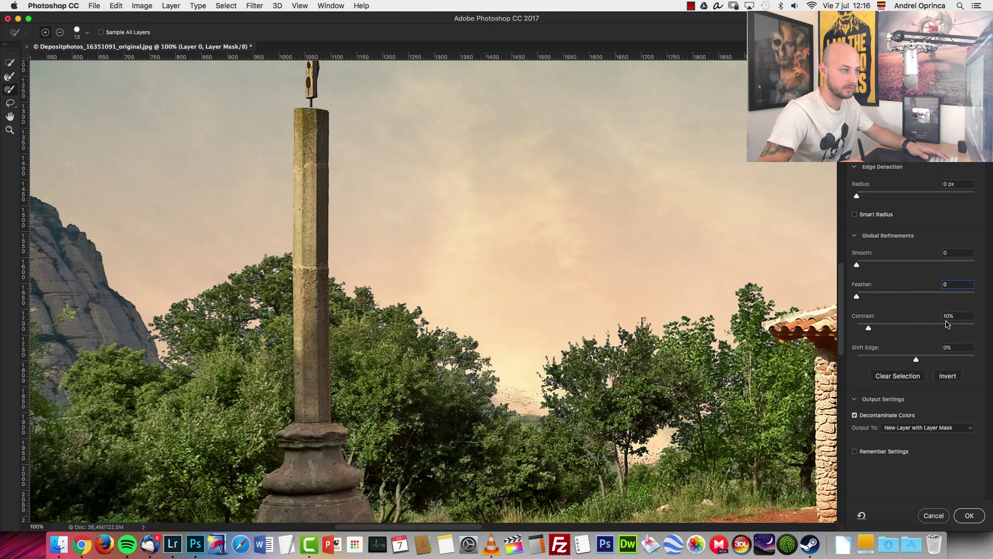
pyautogui.click(952, 316)
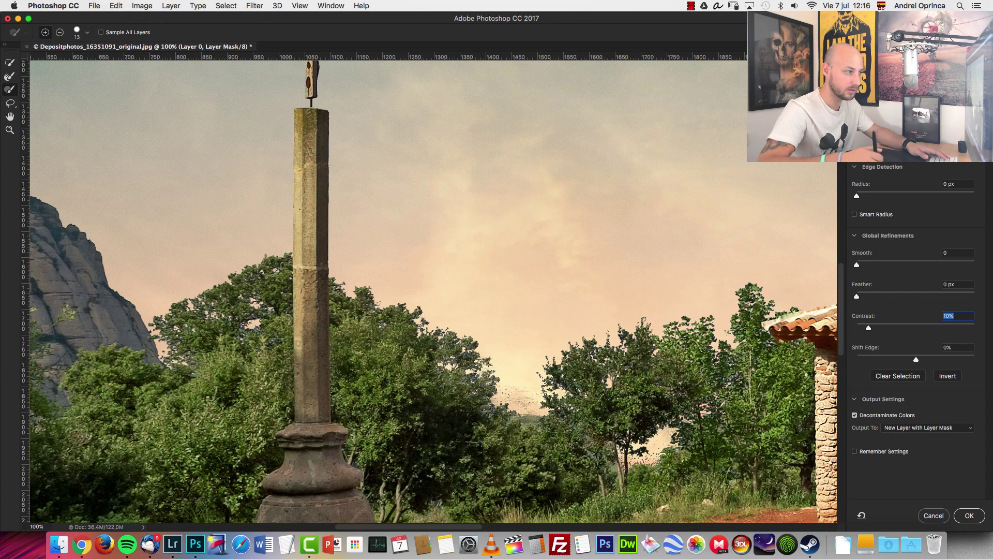
pyautogui.write('0')
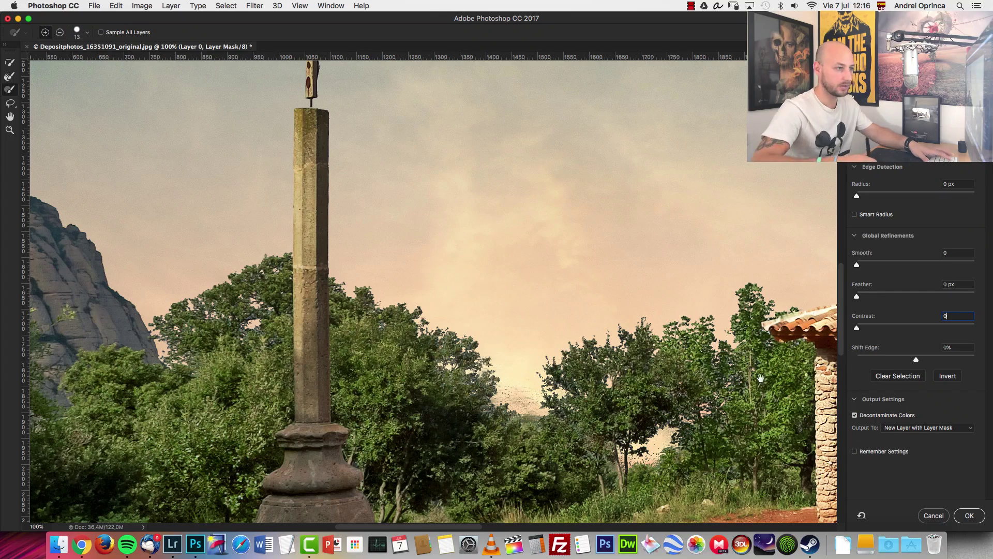
# Scroll the preview to inspect the reset mask edges.
pyautogui.hscroll(15, 758, 193)
pyautogui.scroll(-5, 758, 192)
pyautogui.hscroll(3, 758, 192)
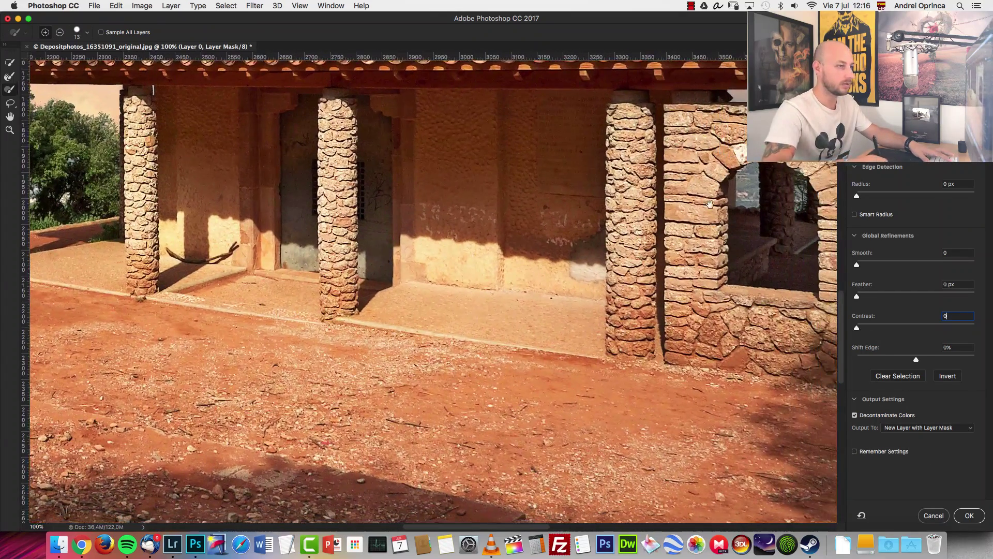
pyautogui.hscroll(8, 419, 322)
pyautogui.scroll(4, 419, 321)
pyautogui.hscroll(10, 419, 322)
pyautogui.scroll(3, 419, 321)
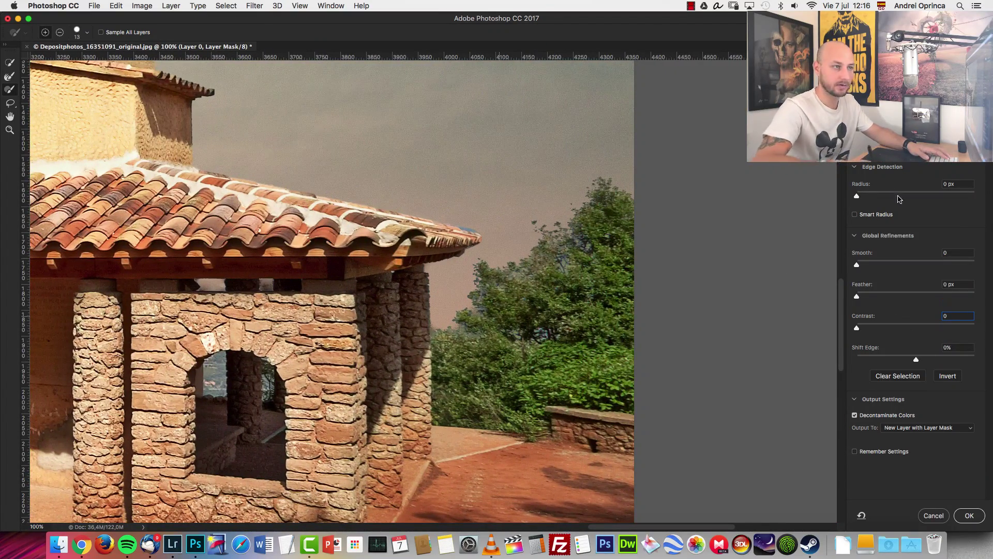
# Enable Smart Radius and refine the mask around the roof beams and tree edge with Quick Selection.
pyautogui.click(855, 215)
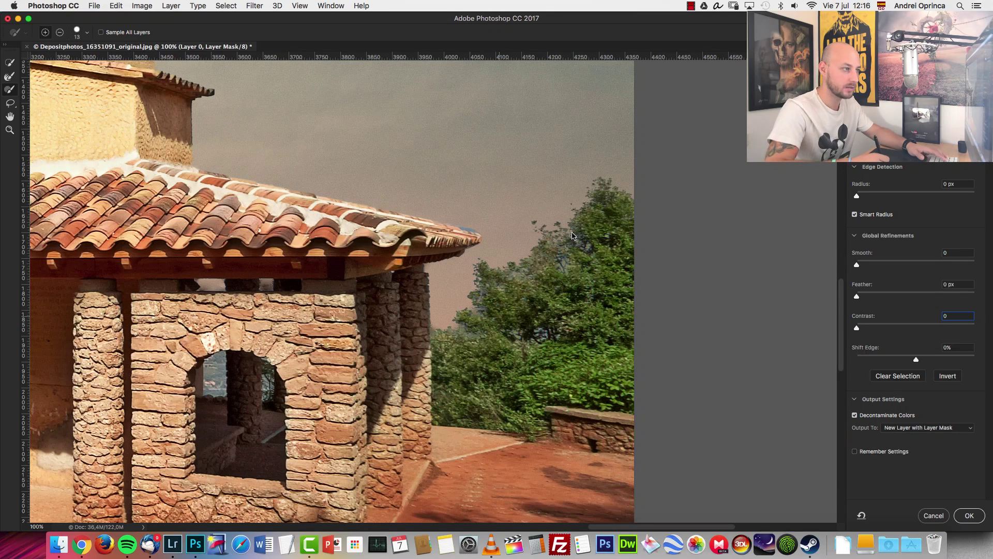
pyautogui.press('w')
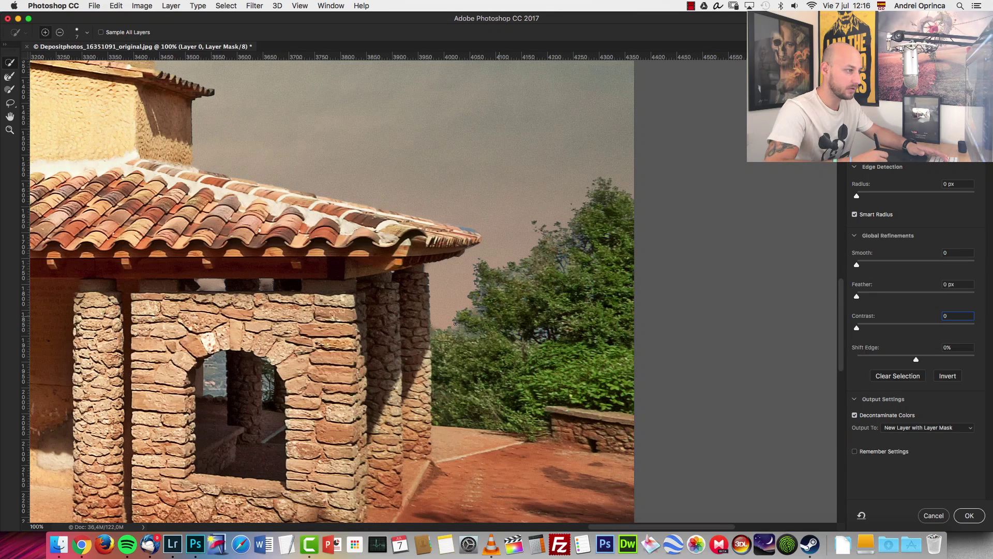
pyautogui.click(454, 324)
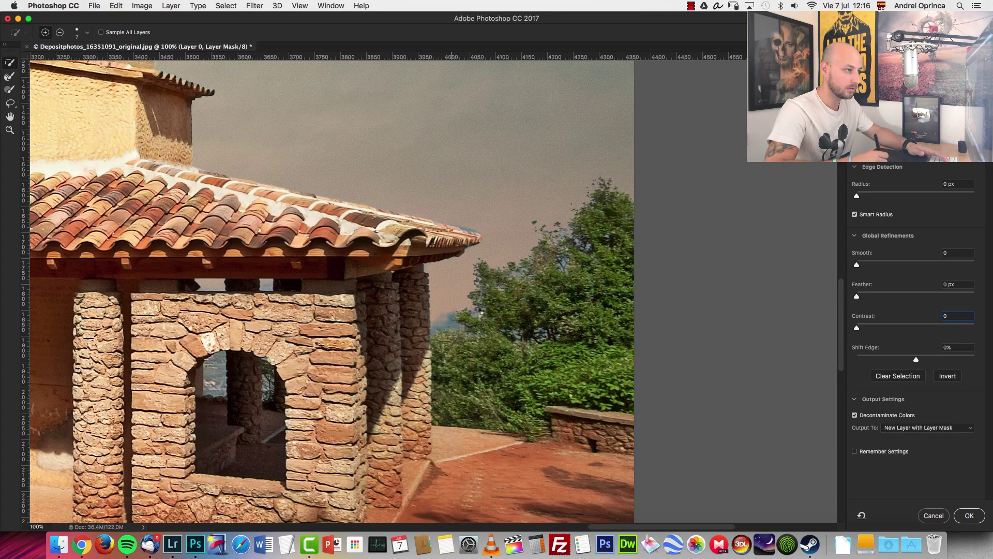
pyautogui.press('super+z')
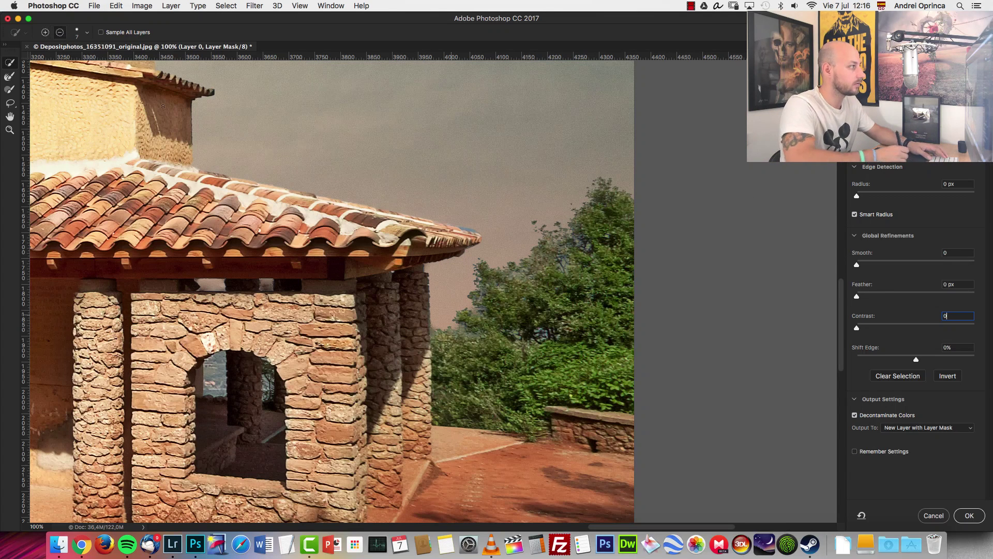
pyautogui.click(481, 313)
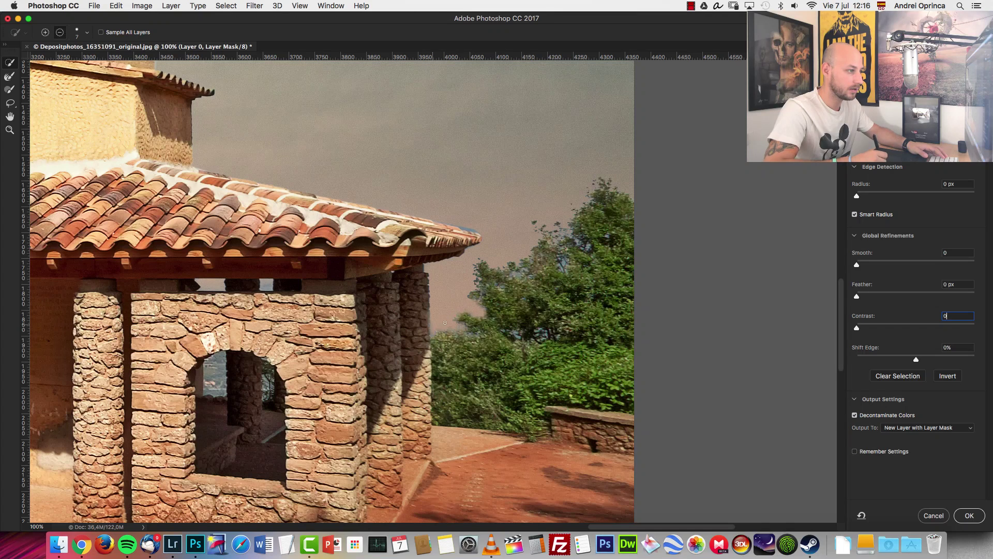
pyautogui.click(519, 272)
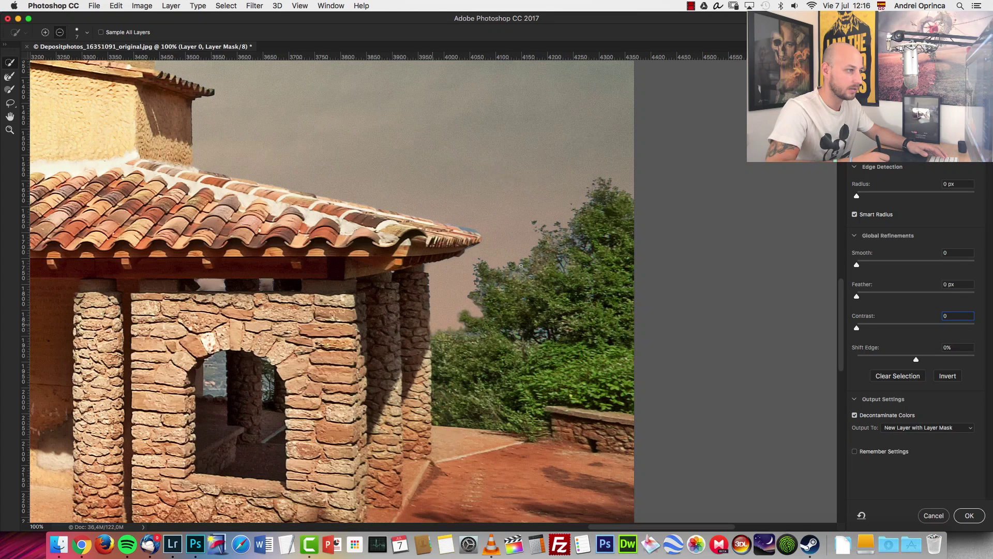
pyautogui.click(558, 229)
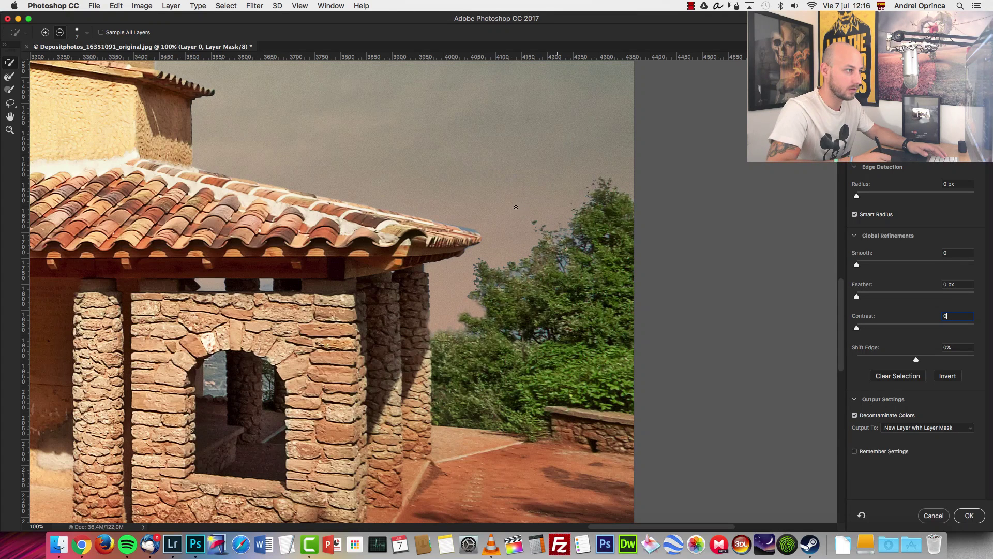
# Apply the refined mask, creating Layer 0 copy above the hidden Layer 0.
pyautogui.moveTo(416, 327); pyautogui.dragTo(508, 290)
pyautogui.hscroll(-15, 632, 260)
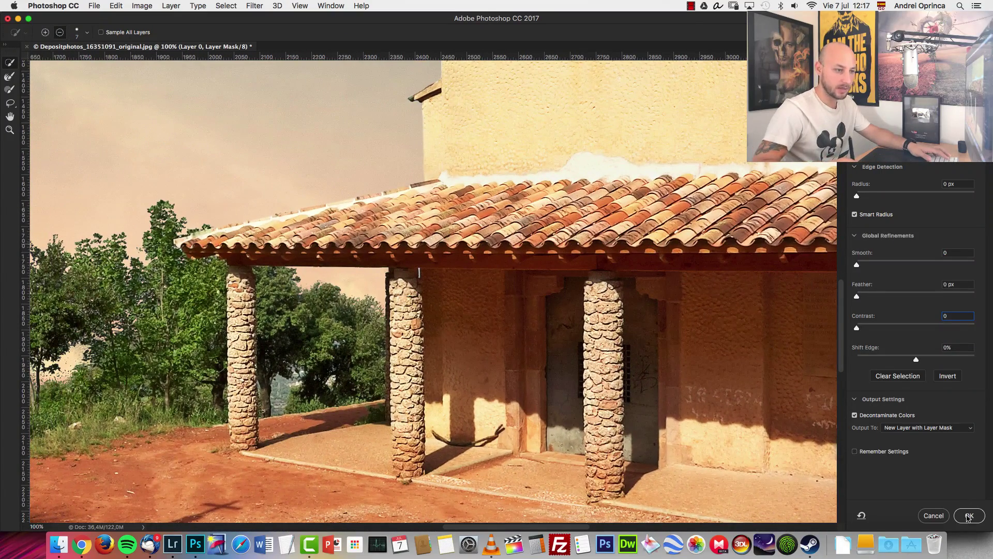
pyautogui.click(968, 515)
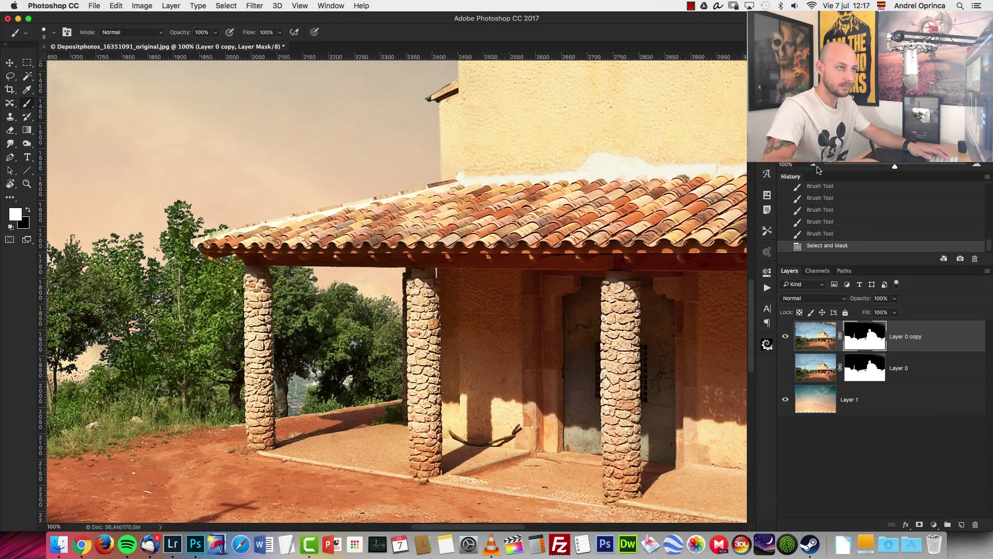
# Zoom out with the Navigator, jump to 100%, then view the whole composite at 25%.
pyautogui.click(818, 166)
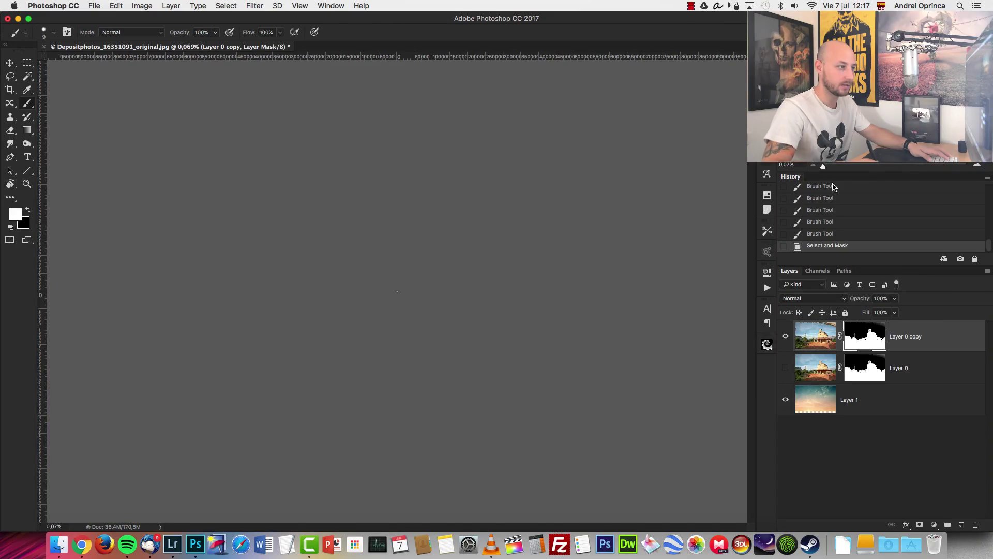
pyautogui.press('super+1')
pyautogui.click(813, 167)
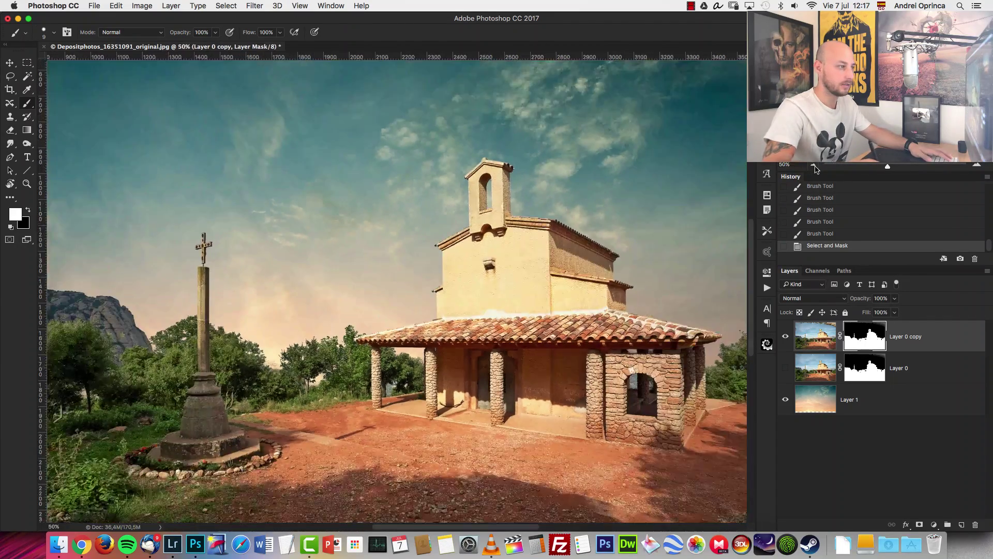